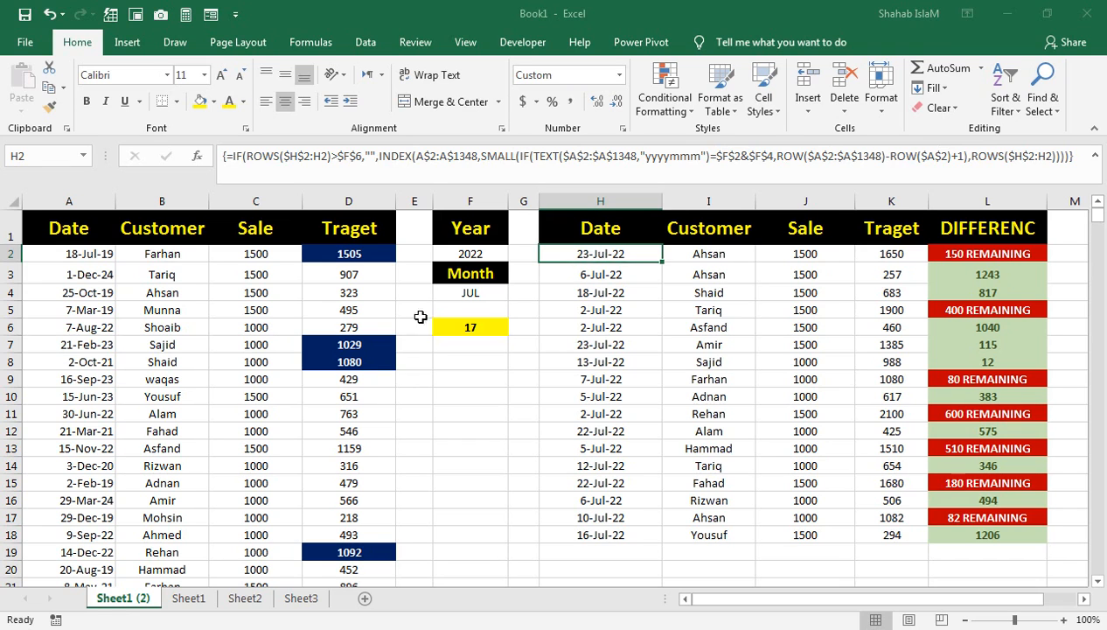
{"action": "left_click", "coordinate": [421, 320]}
{"action": "left_click", "coordinate": [413, 290]}
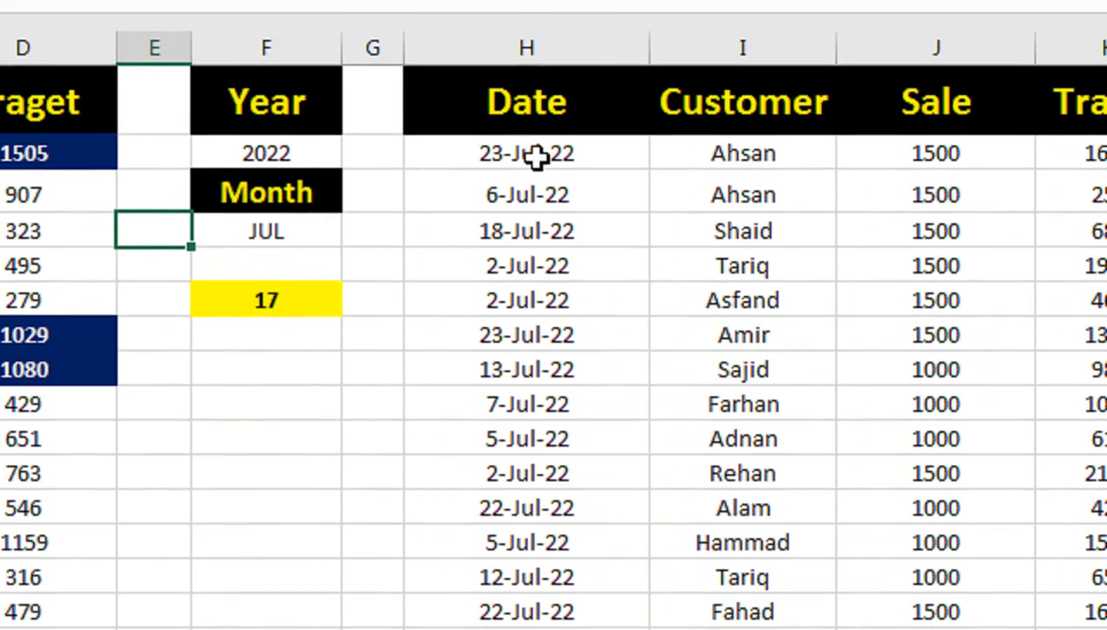
Step: Check the number of July 2022 entries by selecting all dates in the filtered results list
{"action": "left_click_drag", "start_coordinate": [534, 120], "coordinate": [564, 629]}
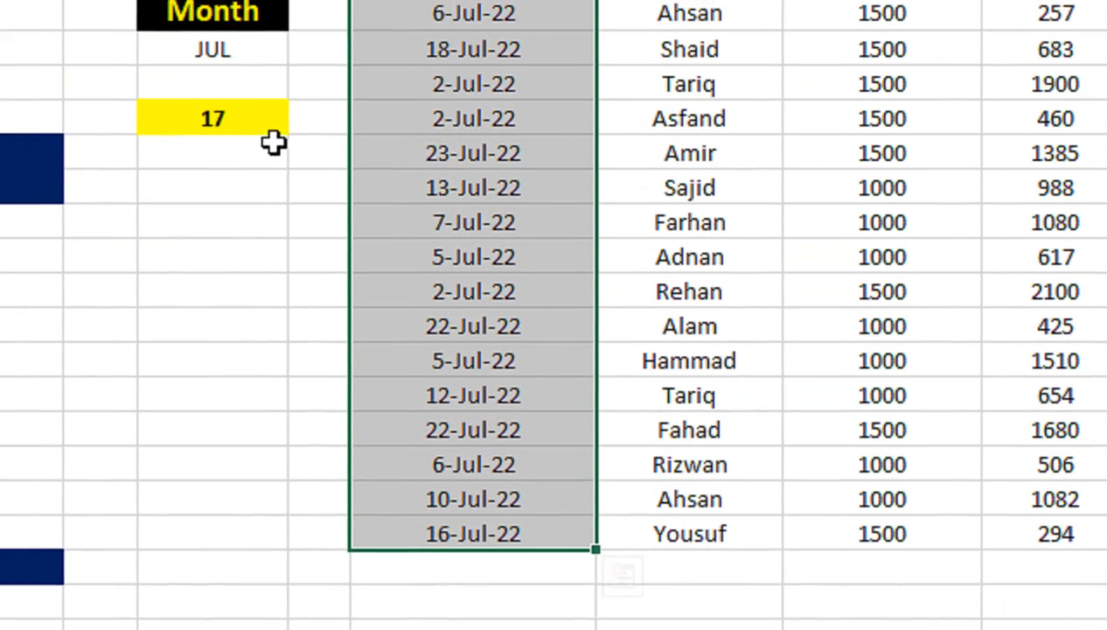
{"action": "left_click", "coordinate": [245, 129]}
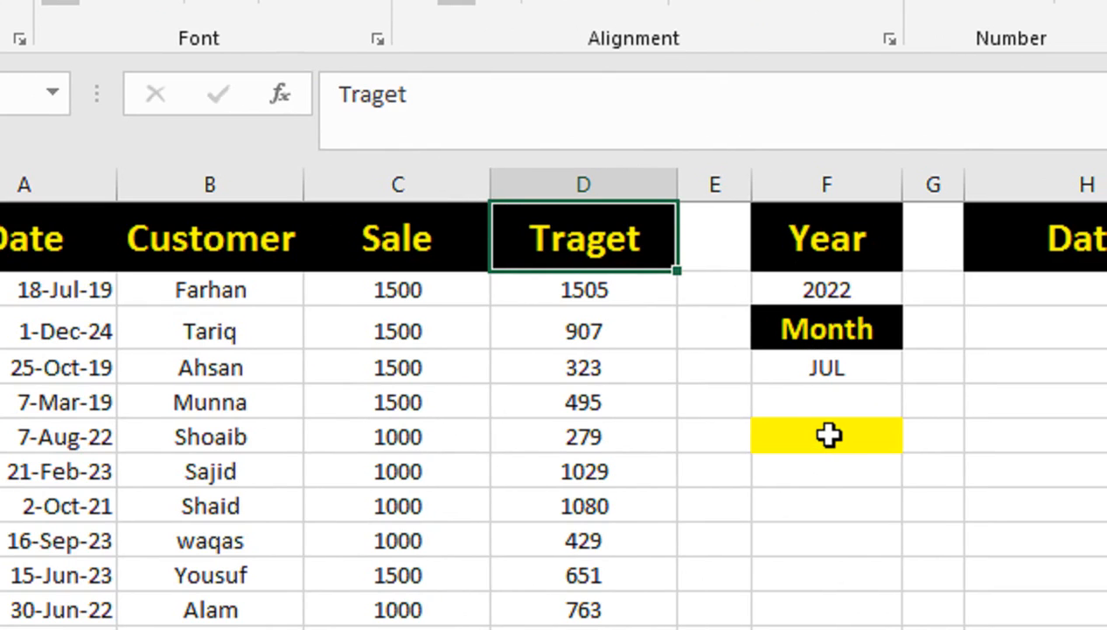
Step: Start a formula-based conditional formatting rule for all values in the Traget column from D2 down
{"action": "left_click", "coordinate": [612, 285]}
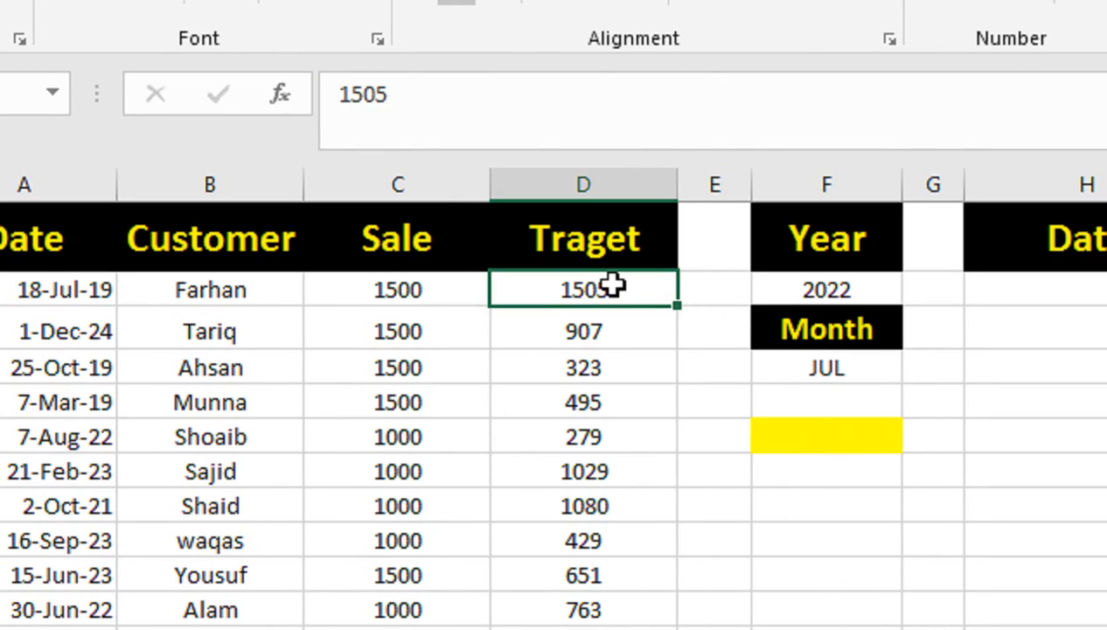
{"action": "key", "text": "ctrl+shift+Down"}
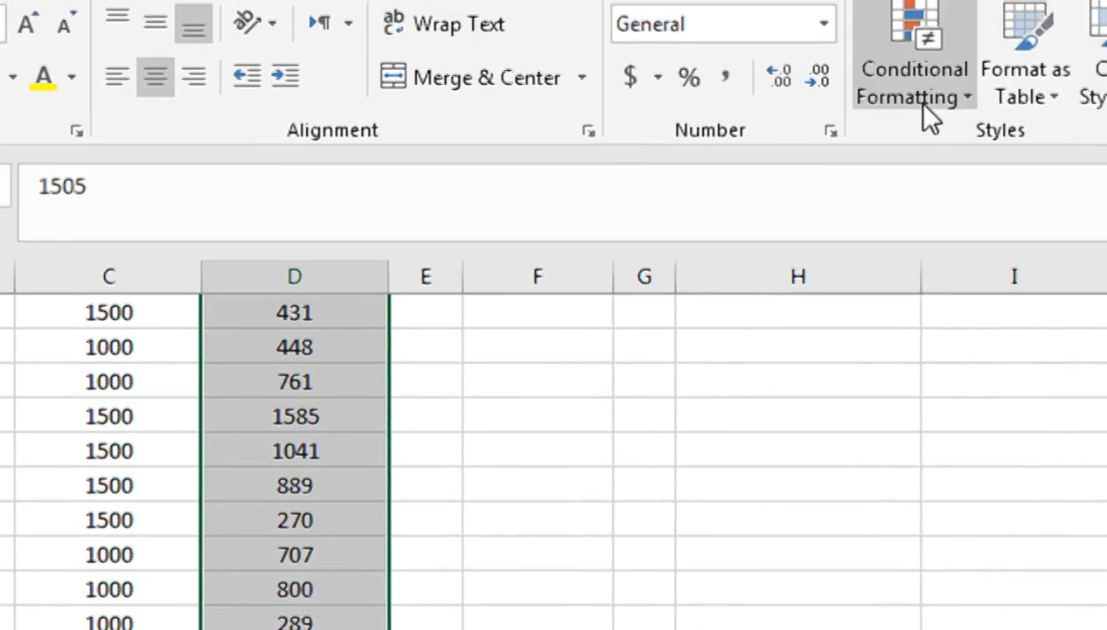
{"action": "left_click", "coordinate": [914, 105]}
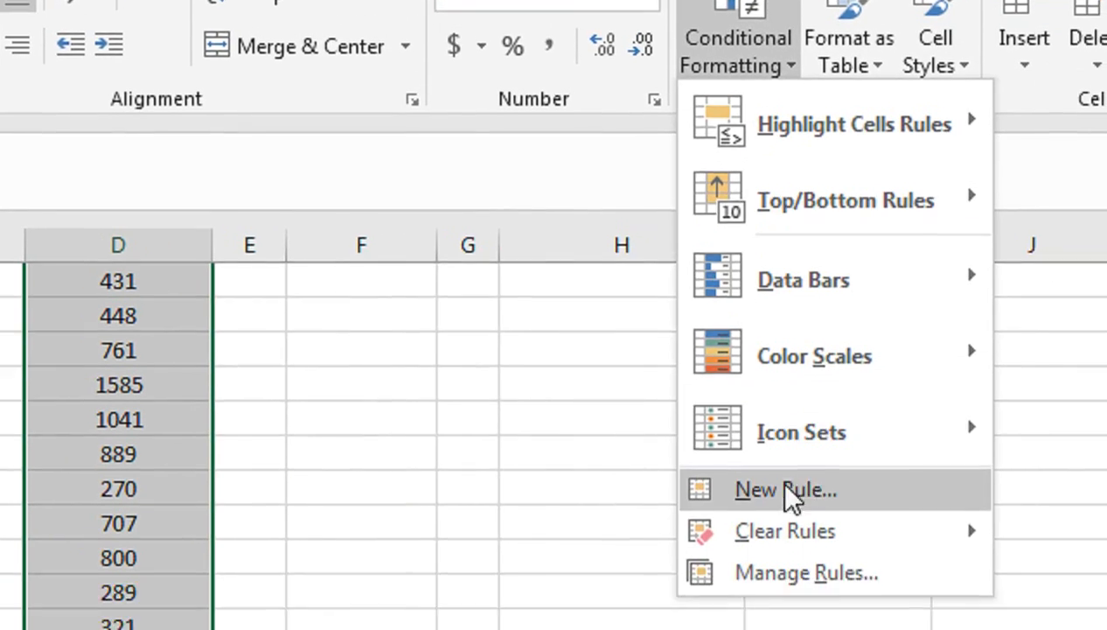
{"action": "left_click", "coordinate": [845, 551]}
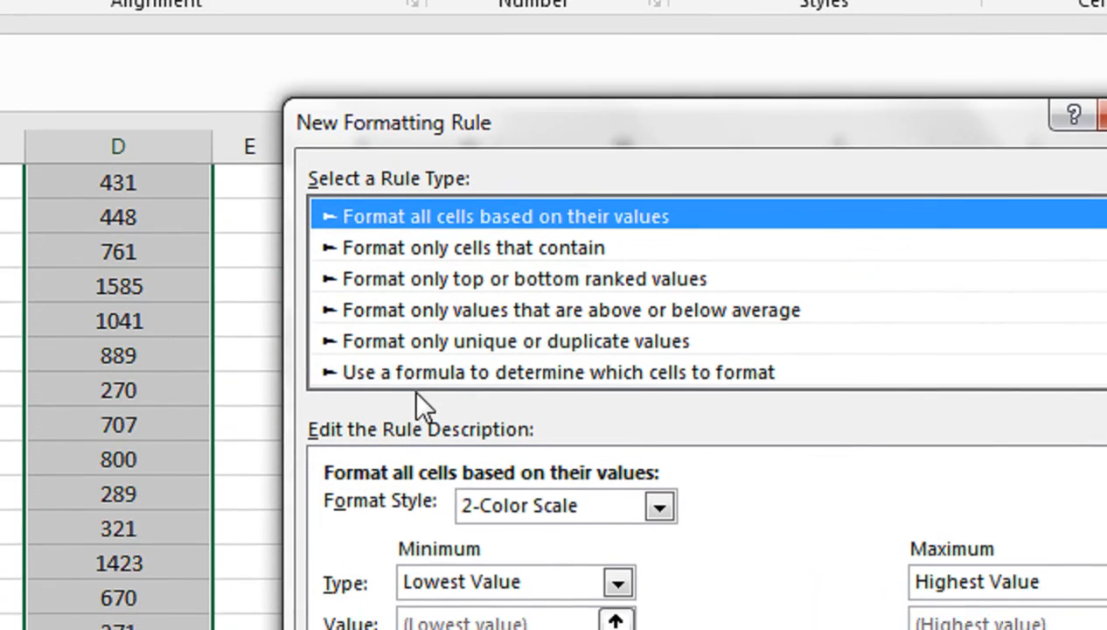
{"action": "left_click", "coordinate": [218, 396]}
{"action": "left_click", "coordinate": [248, 537]}
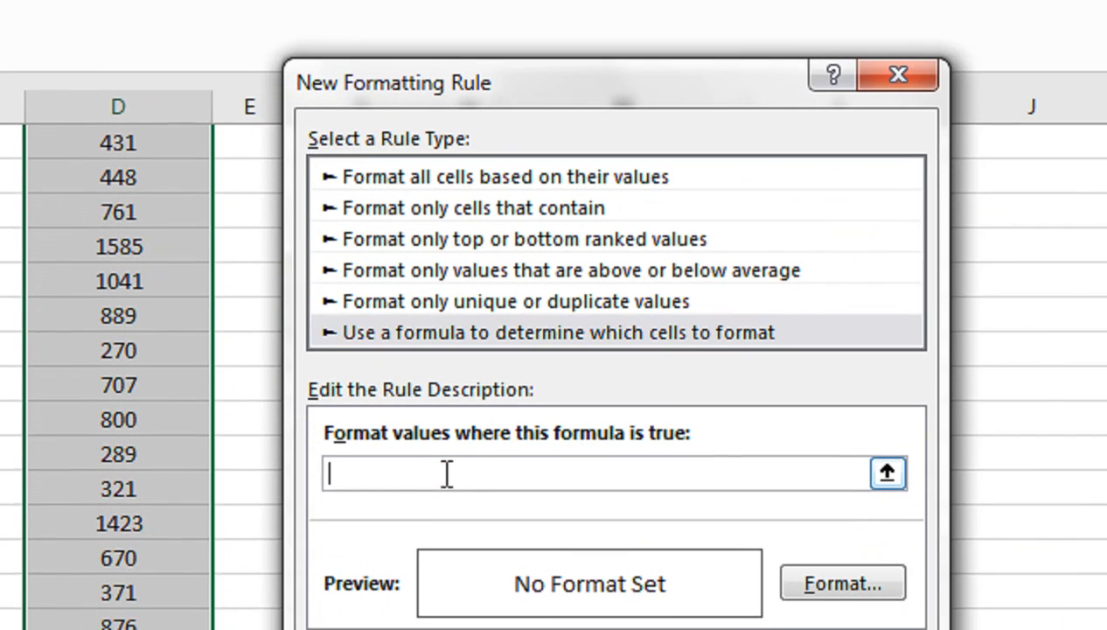
Step: Enter =$D2>$C2 as the rule's formula, keeping the columns absolute and the rows relative
{"action": "left_click", "coordinate": [181, 394]}
{"action": "key", "text": "ctrl+Up"}
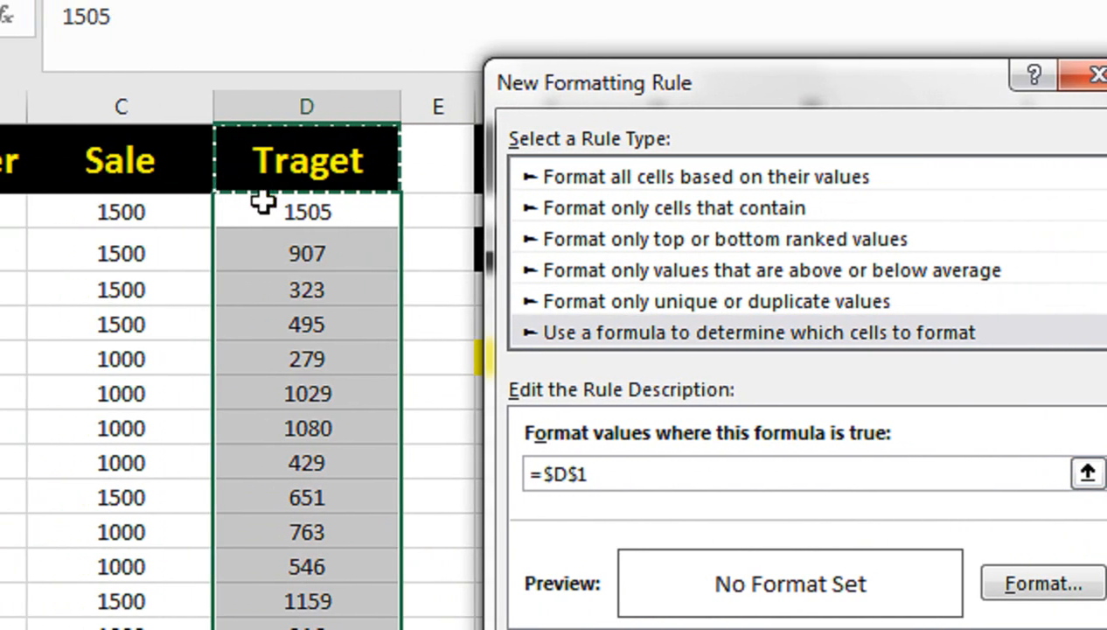
{"action": "left_click", "coordinate": [159, 205]}
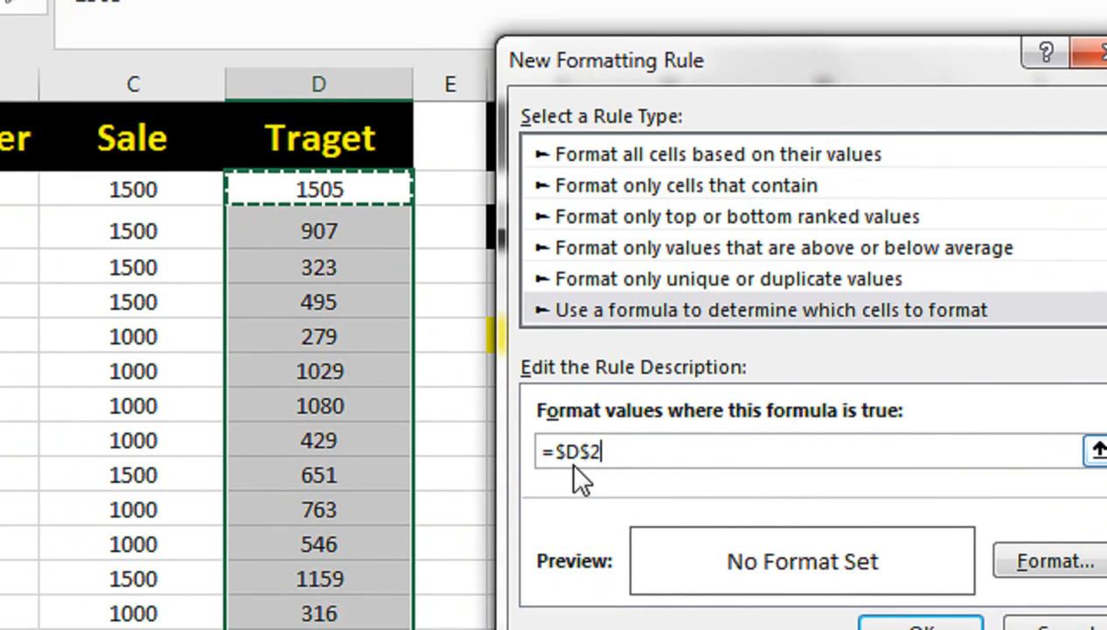
{"action": "type", "text": ">"}
{"action": "left_click", "coordinate": [170, 189]}
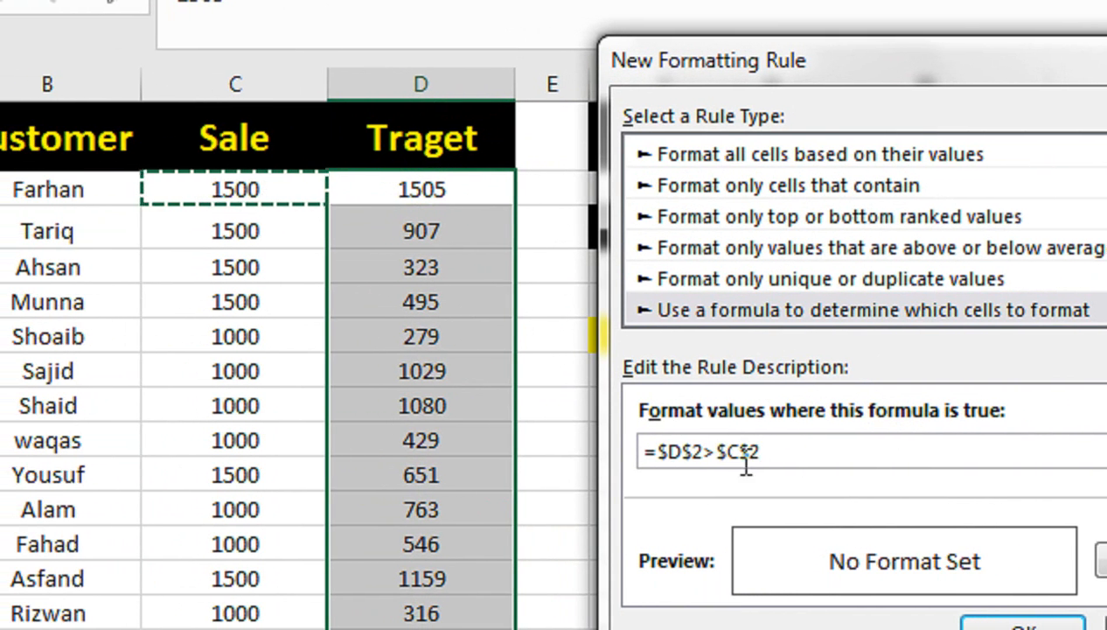
{"action": "left_click", "coordinate": [749, 452]}
{"action": "key", "text": "BackSpace"}
{"action": "left_click", "coordinate": [694, 449]}
{"action": "key", "text": "BackSpace"}
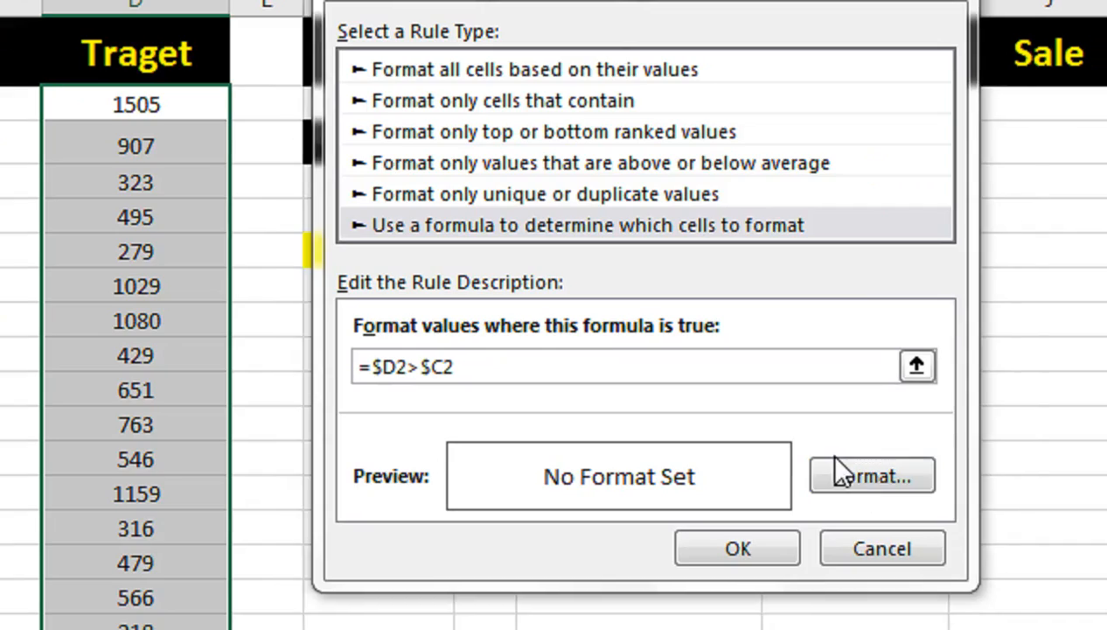
Step: Give the rule a dark blue fill with bold white text and apply it to the Traget column
{"action": "left_click", "coordinate": [840, 470]}
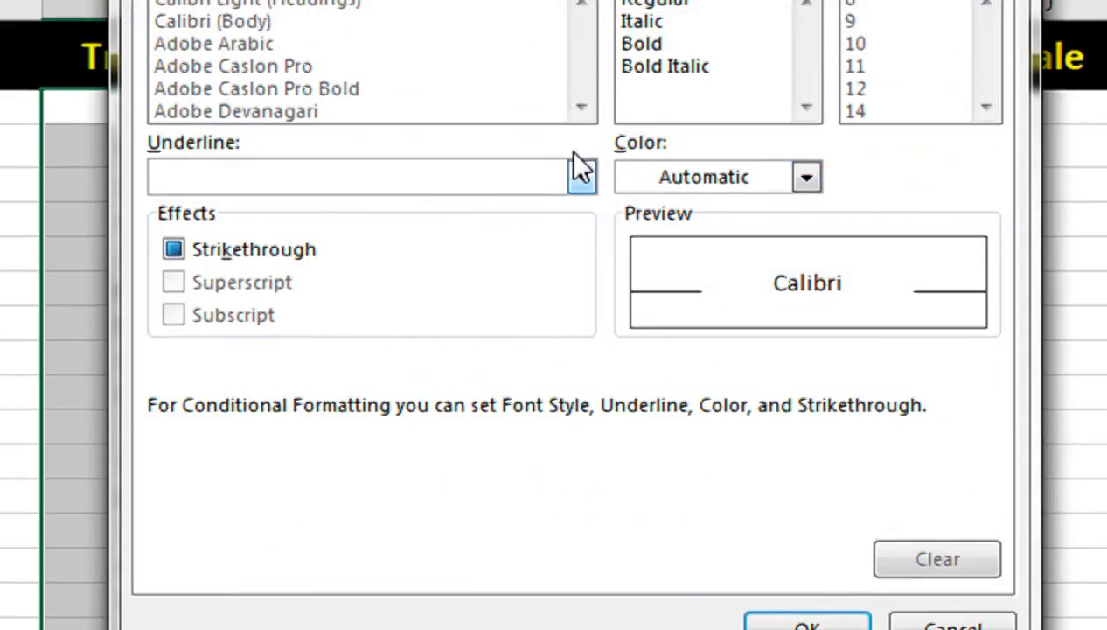
{"action": "left_click", "coordinate": [428, 128]}
{"action": "left_click", "coordinate": [434, 464]}
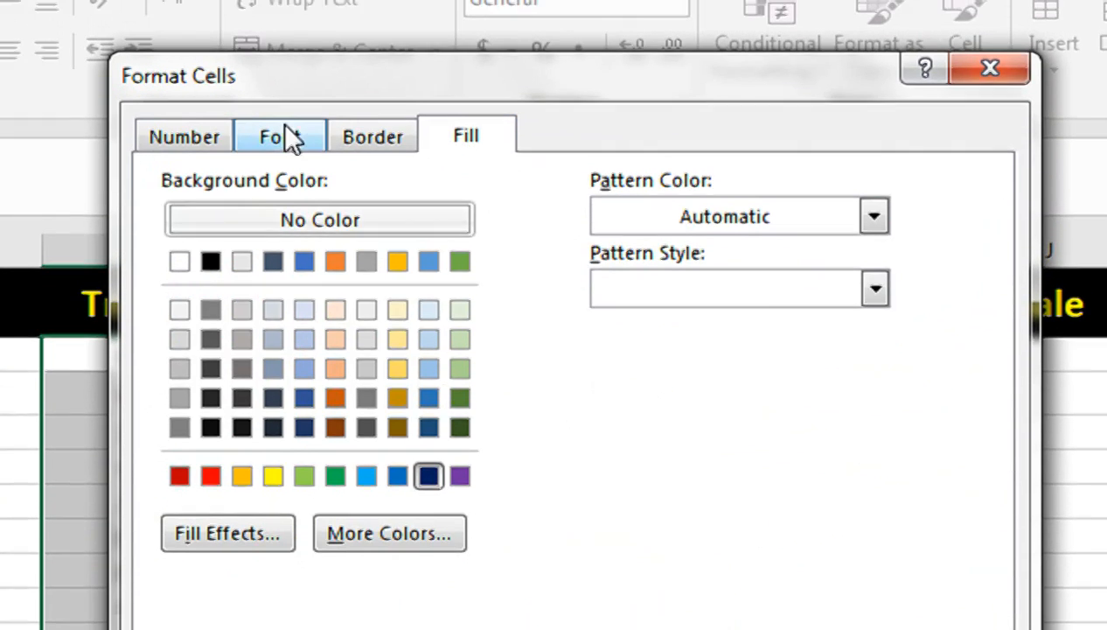
{"action": "left_click", "coordinate": [285, 133]}
{"action": "left_click", "coordinate": [630, 319]}
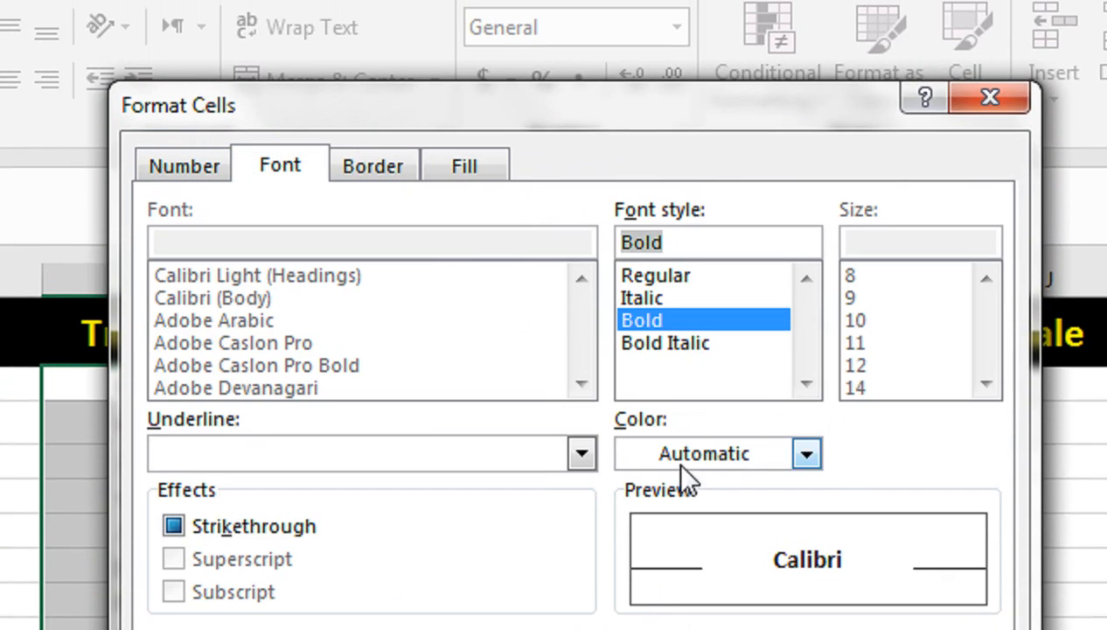
{"action": "left_click", "coordinate": [672, 461]}
{"action": "left_click", "coordinate": [637, 578]}
{"action": "left_click", "coordinate": [754, 570]}
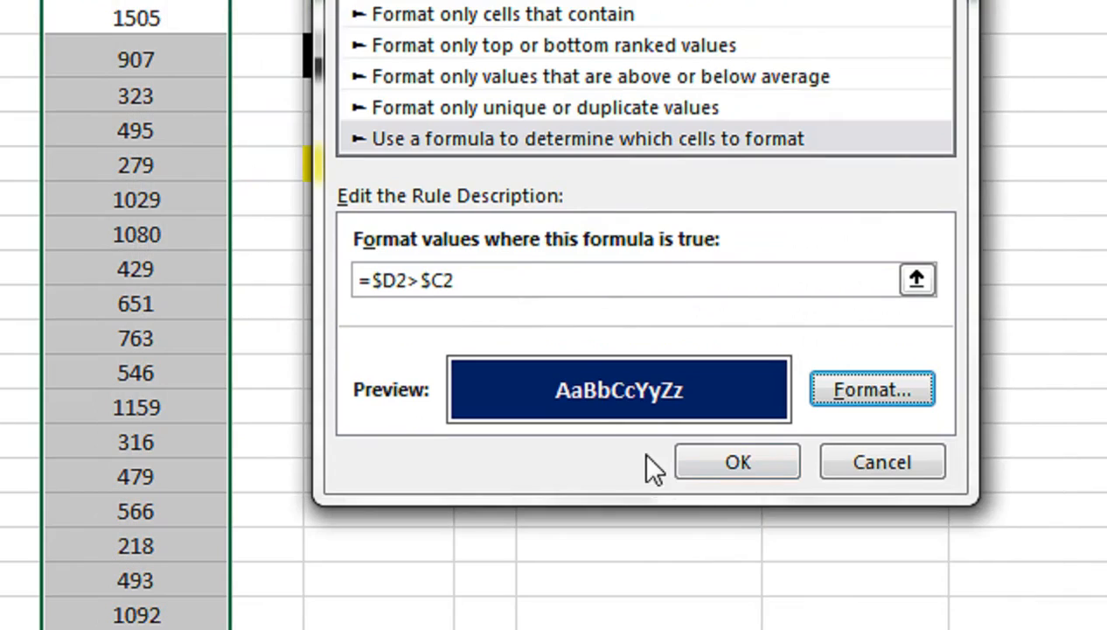
{"action": "left_click", "coordinate": [717, 462]}
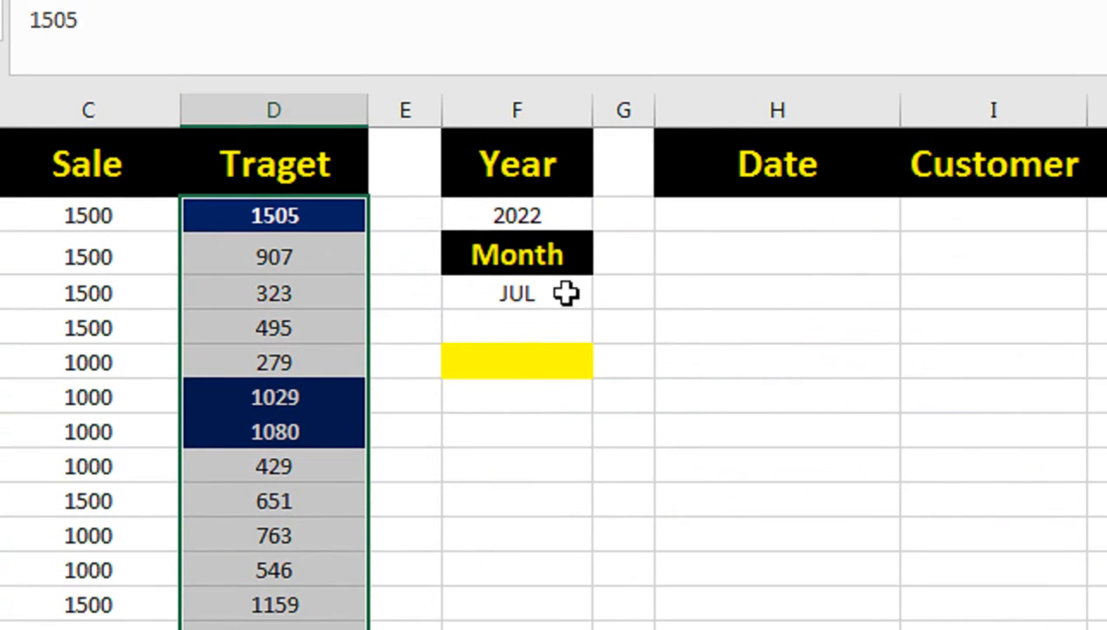
Step: Begin a formula in the yellow cell F6 with =SUMPRODUCT(--(TEXT(
{"action": "left_click", "coordinate": [381, 166]}
{"action": "type", "text": "=SUMP"}
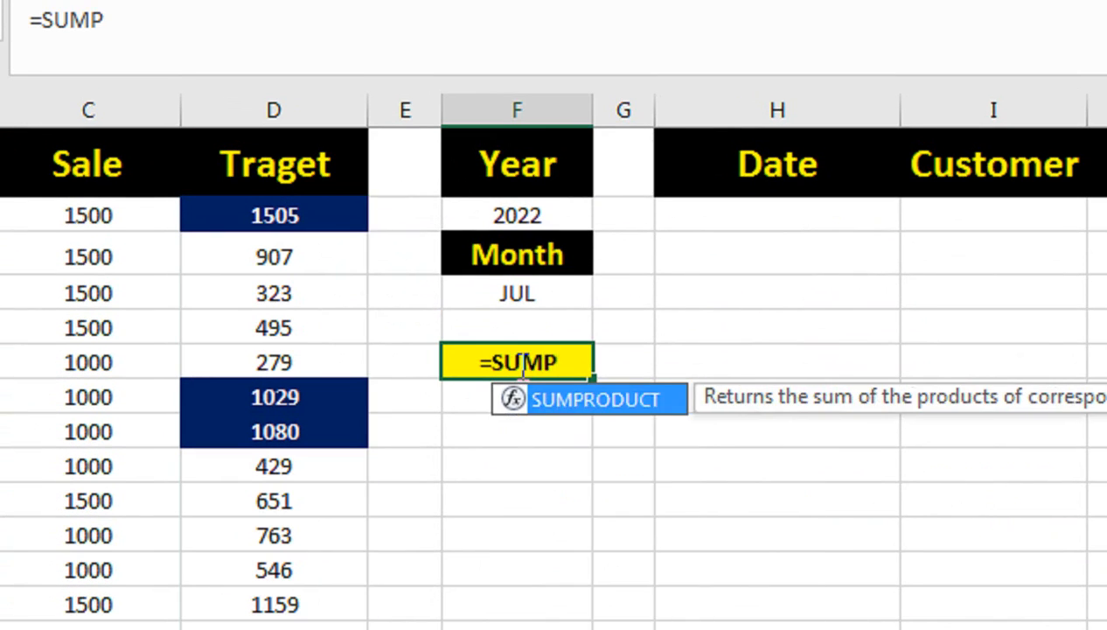
{"action": "key", "text": "Tab"}
{"action": "type", "text": "--("}
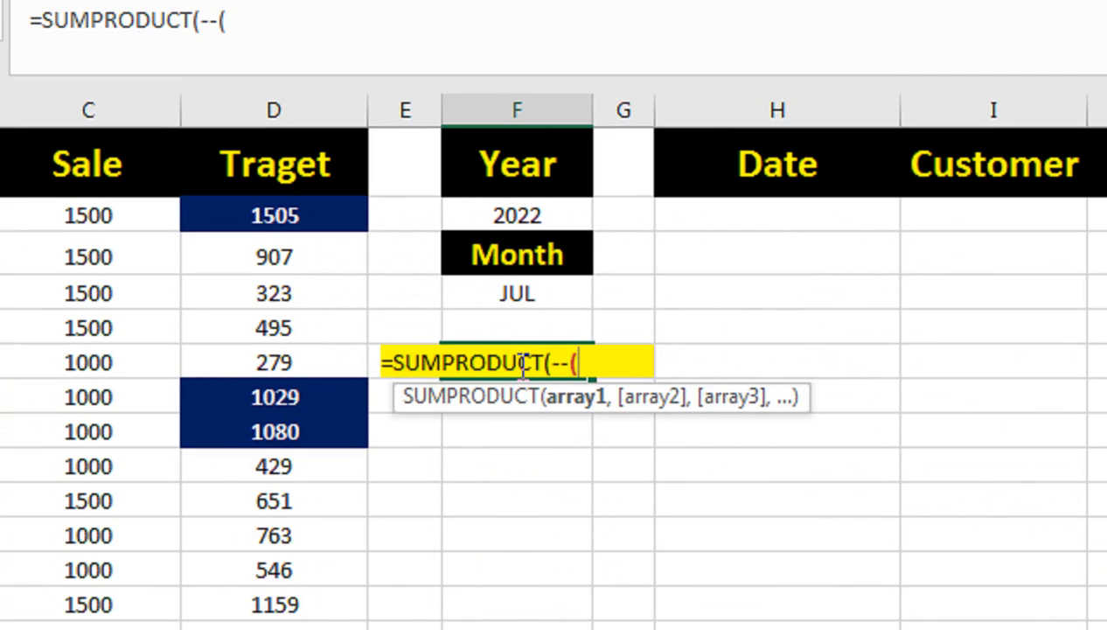
{"action": "type", "text": "TE"}
{"action": "key", "text": "Tab"}
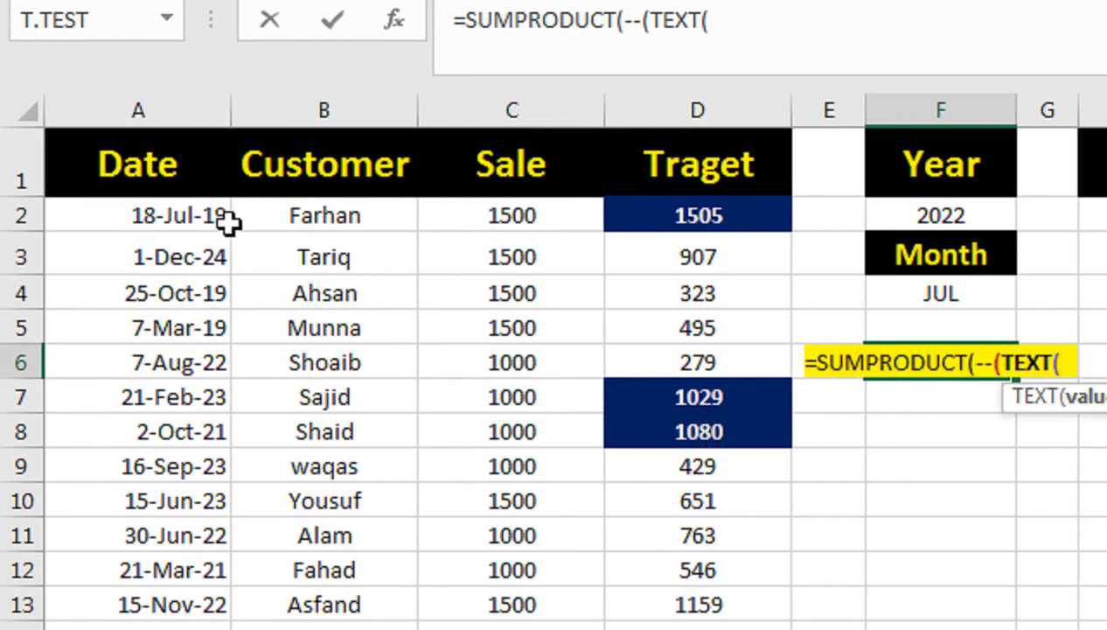
Step: Supply the TEXT function with the date range A2:A1348 and the format "YYYYMMM", and close it
{"action": "left_click", "coordinate": [131, 222]}
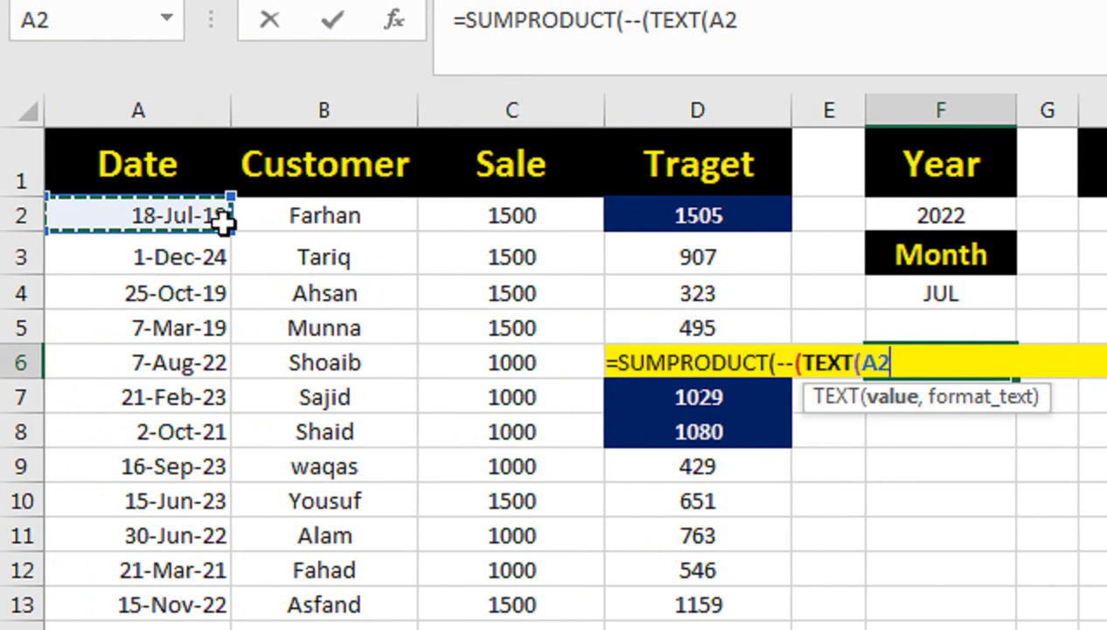
{"action": "key", "text": "ctrl+shift+Down"}
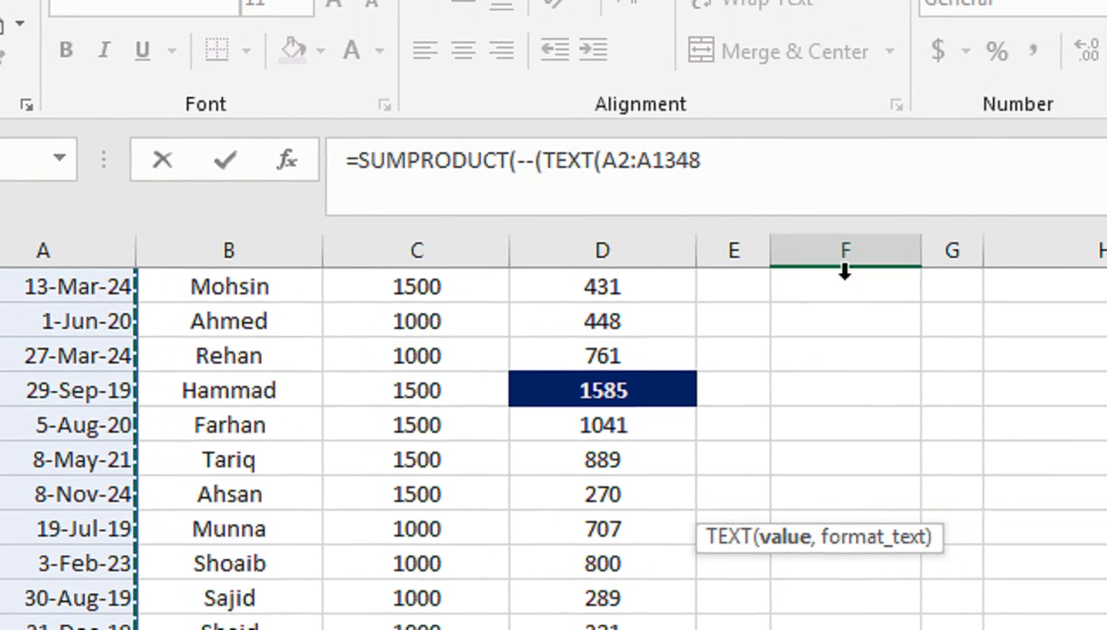
{"action": "type", "text": ",\""}
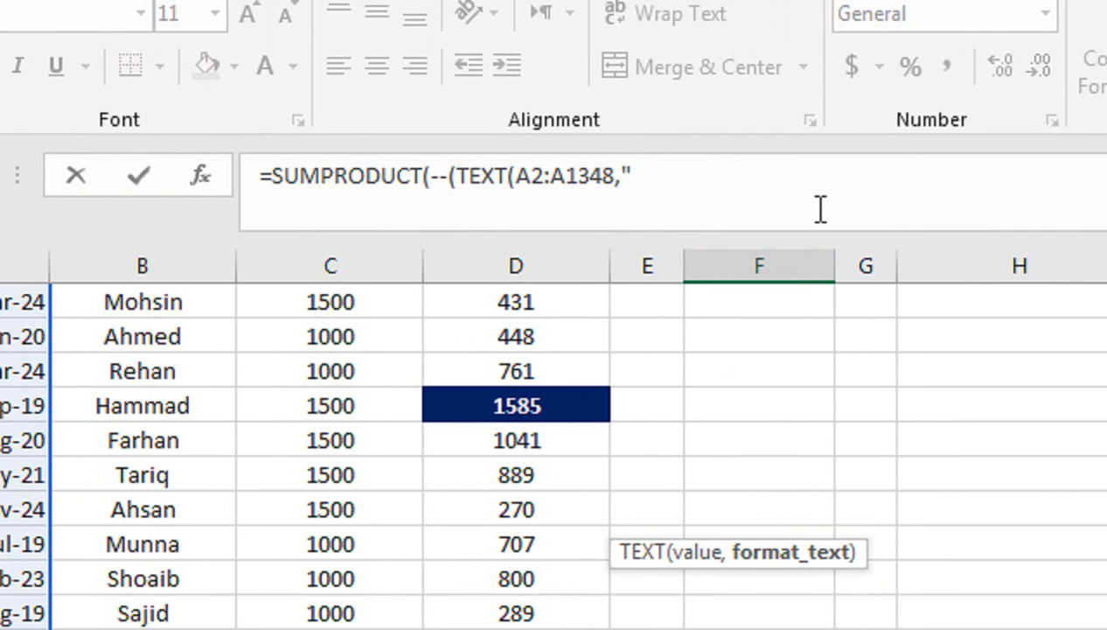
{"action": "type", "text": "YYYYMMM"}
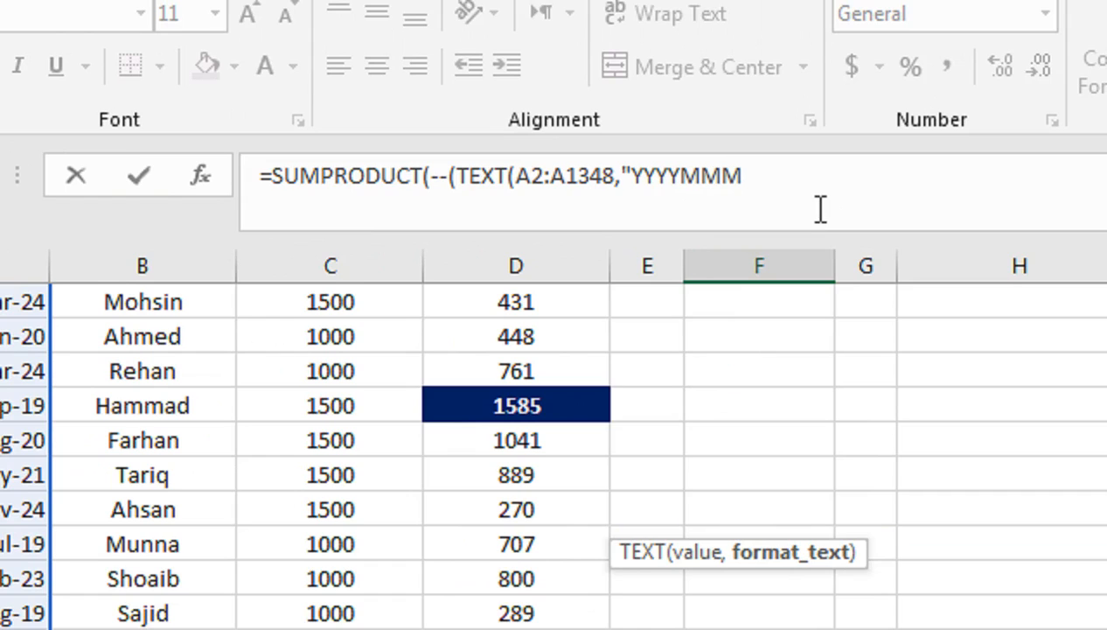
{"action": "type", "text": "\")="}
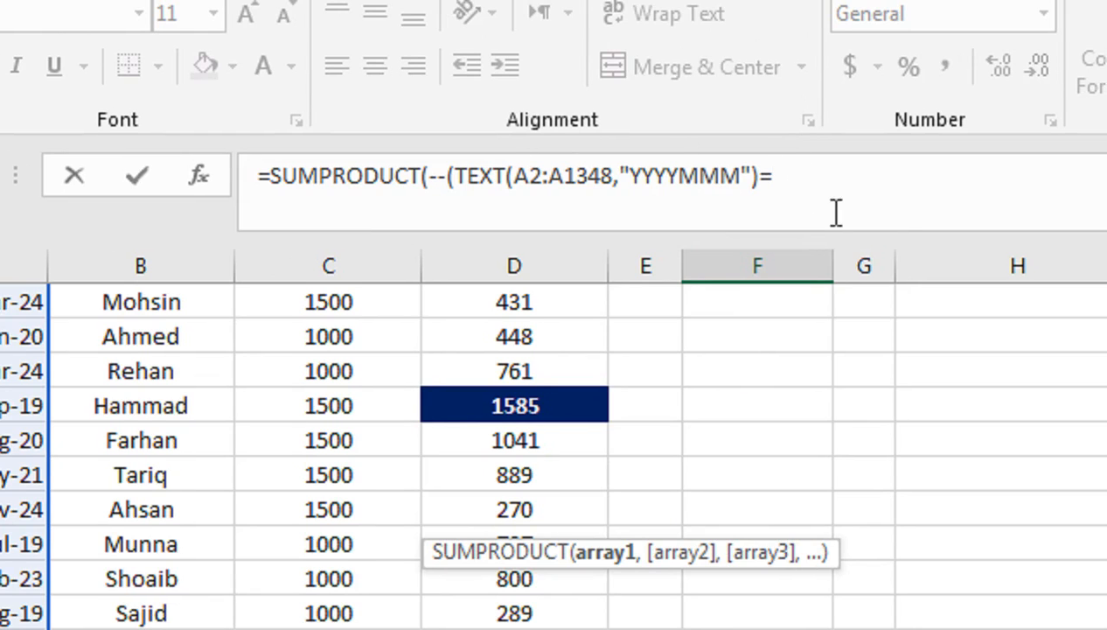
Step: Compare the formatted dates with the year and month joined as F2&F4, and complete the SUMPRODUCT formula
{"action": "left_click", "coordinate": [822, 356]}
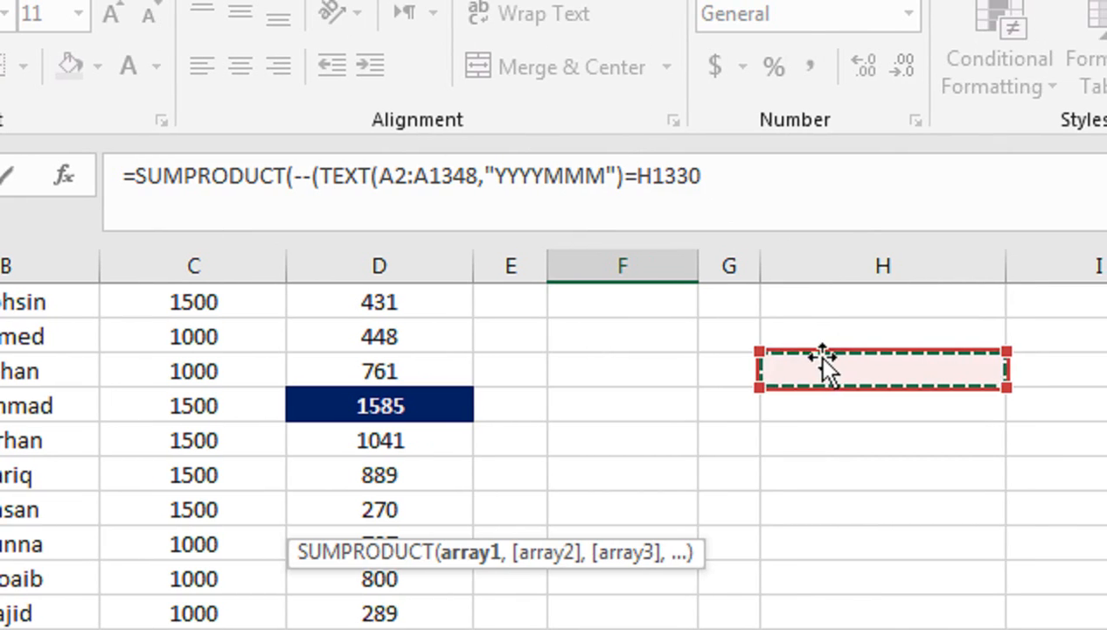
{"action": "key", "text": "ctrl+Up"}
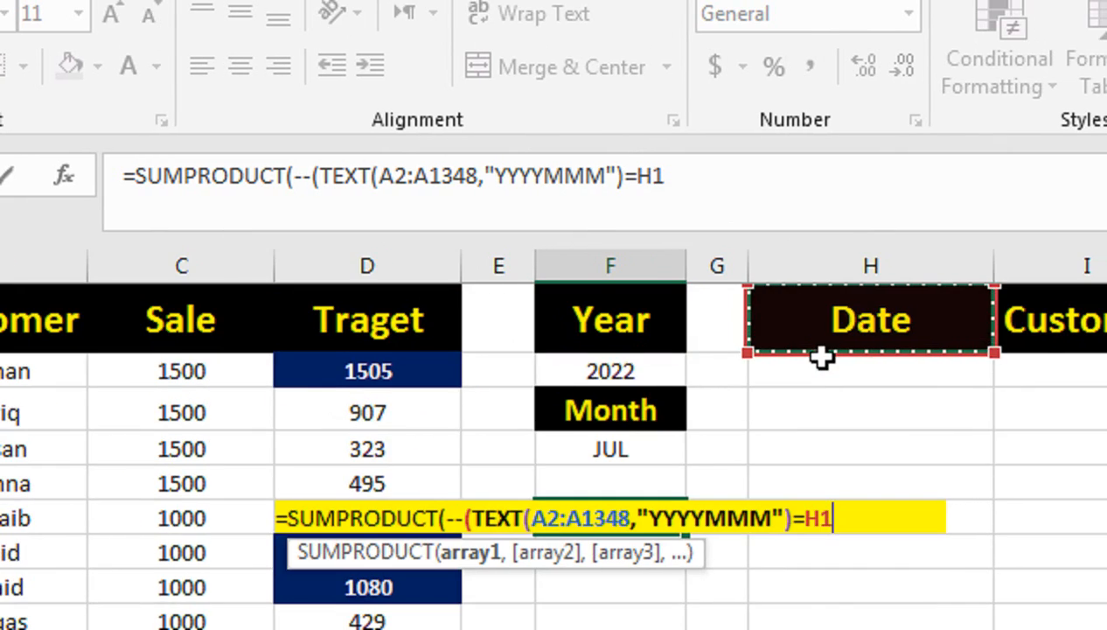
{"action": "left_click", "coordinate": [633, 374]}
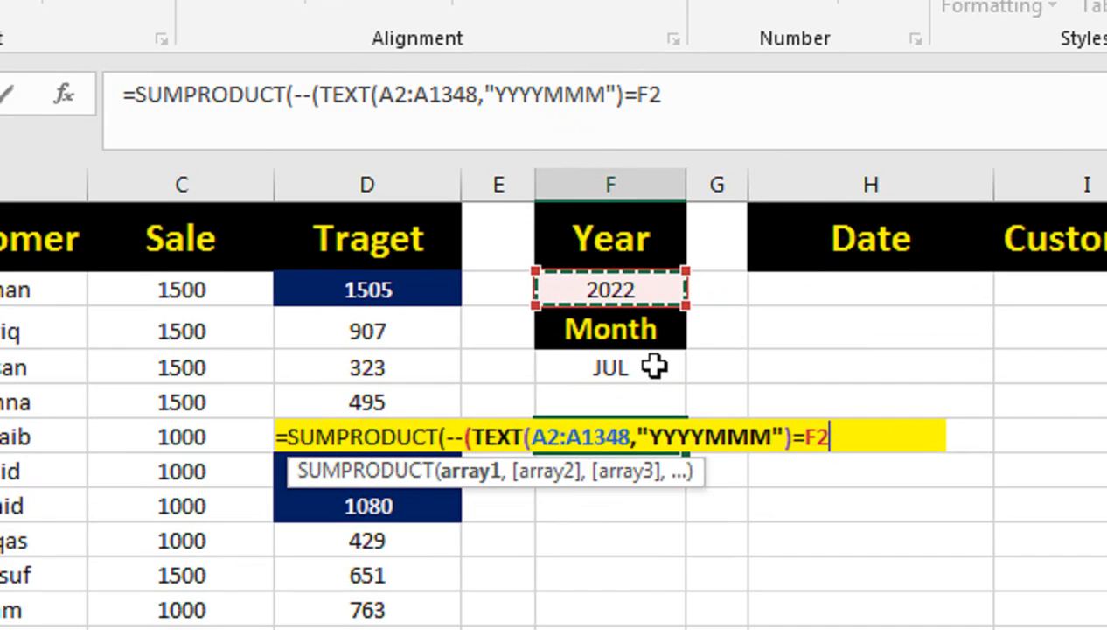
{"action": "type", "text": "&"}
{"action": "left_click", "coordinate": [647, 360]}
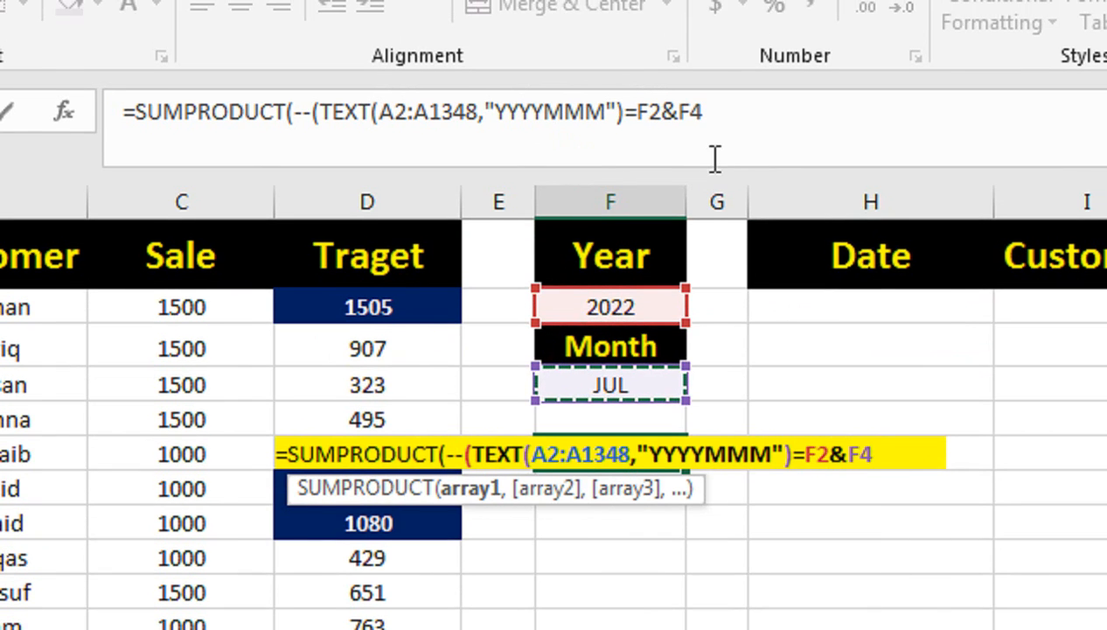
{"action": "type", "text": ")"}
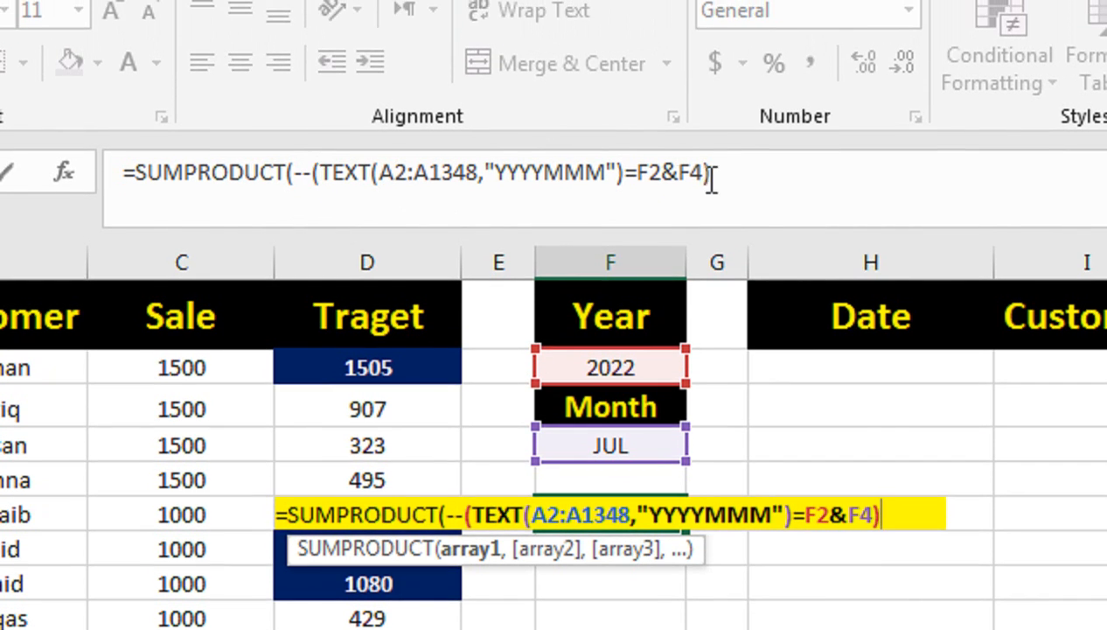
{"action": "type", "text": ")"}
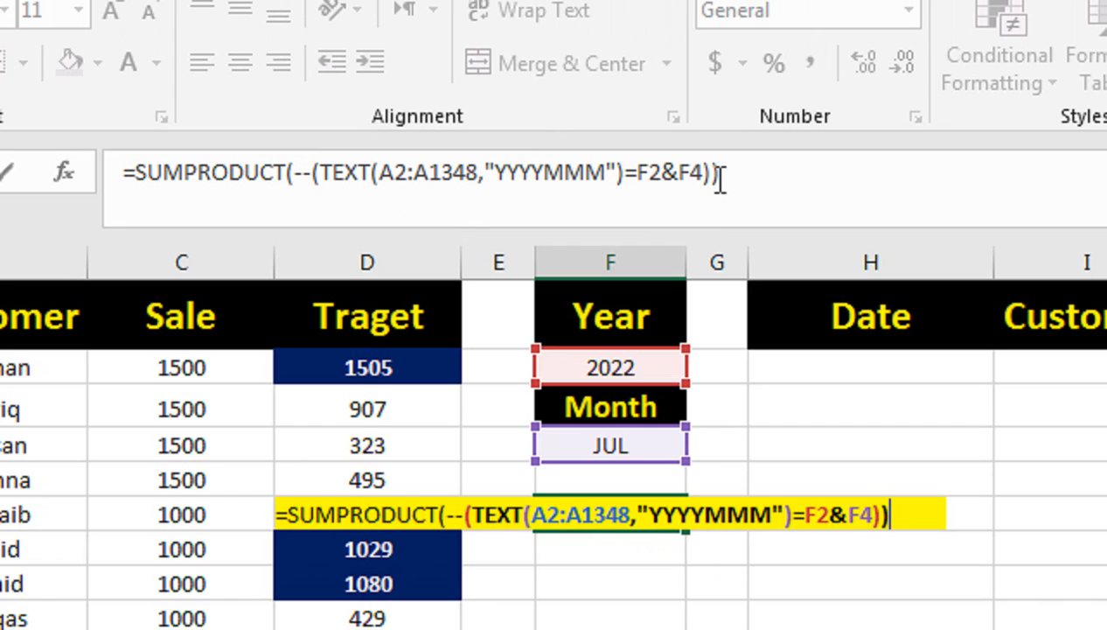
{"action": "key", "text": "Return"}
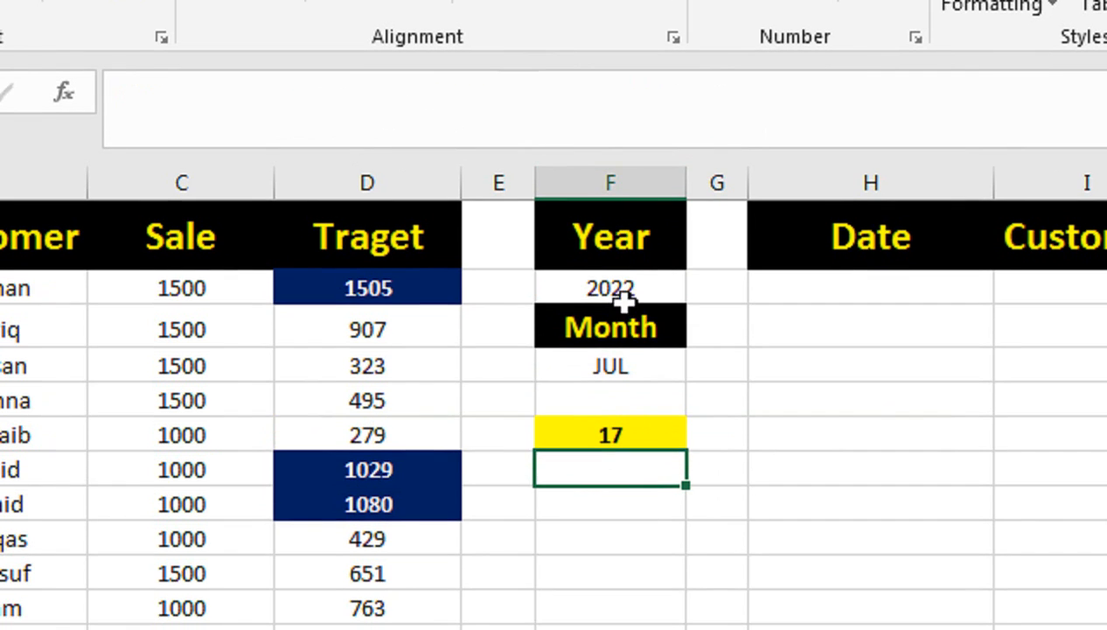
Step: Set the month in F4 to JUN to test the count formula
{"action": "left_click", "coordinate": [623, 318]}
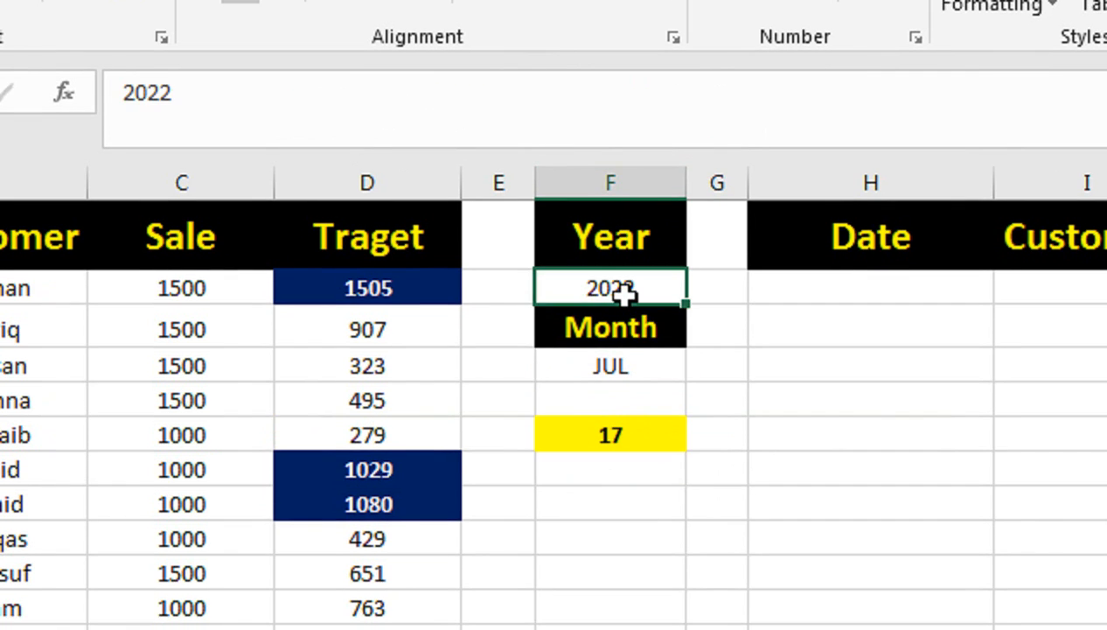
{"action": "key", "text": "Down"}
{"action": "key", "text": "Down"}
{"action": "type", "text": "JUN"}
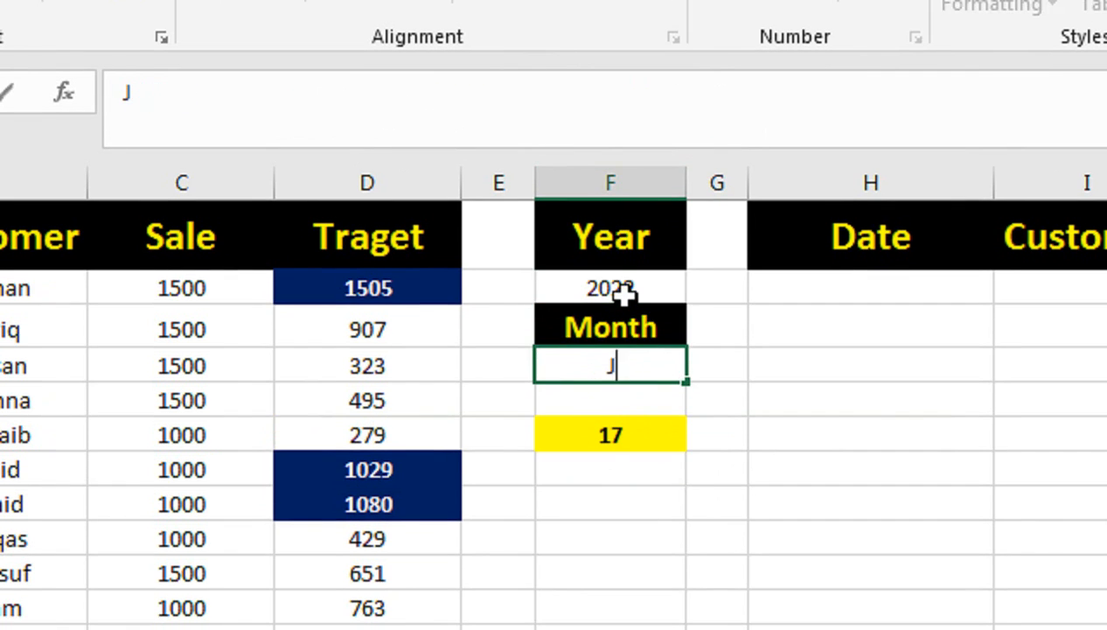
{"action": "key", "text": "Return"}
{"action": "key", "text": "Down"}
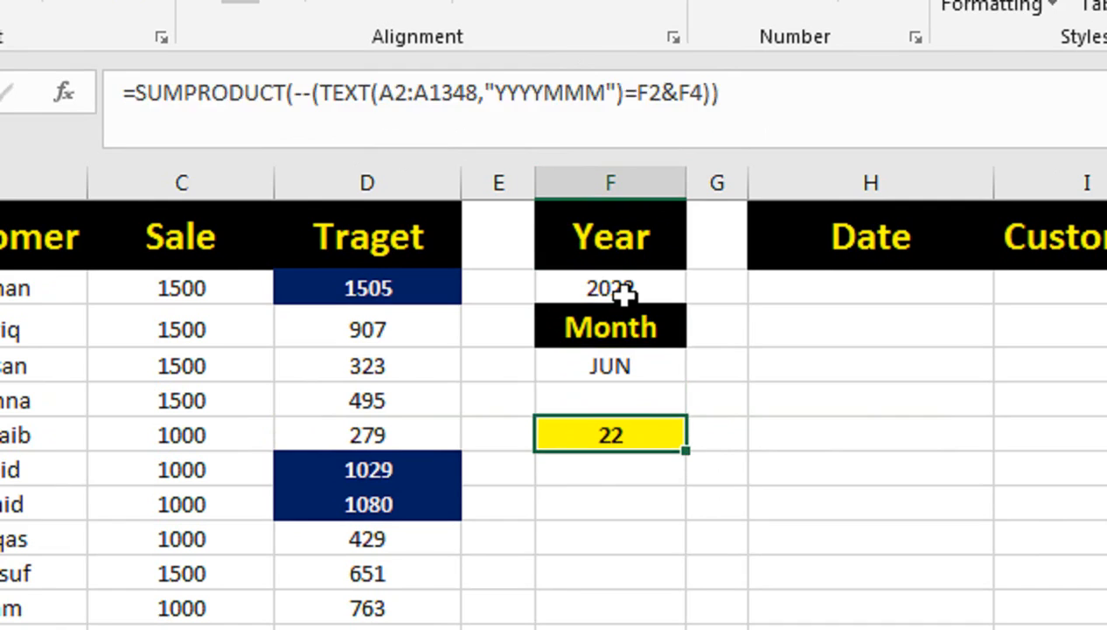
Step: Change the month in F4 to AUG
{"action": "key", "text": "Up"}
{"action": "key", "text": "Up"}
{"action": "type", "text": "AUG"}
{"action": "key", "text": "Return"}
Step: Set the year in F2 to 2023
{"action": "key", "text": "Up"}
{"action": "key", "text": "Up"}
{"action": "key", "text": "Up"}
{"action": "type", "text": "2023"}
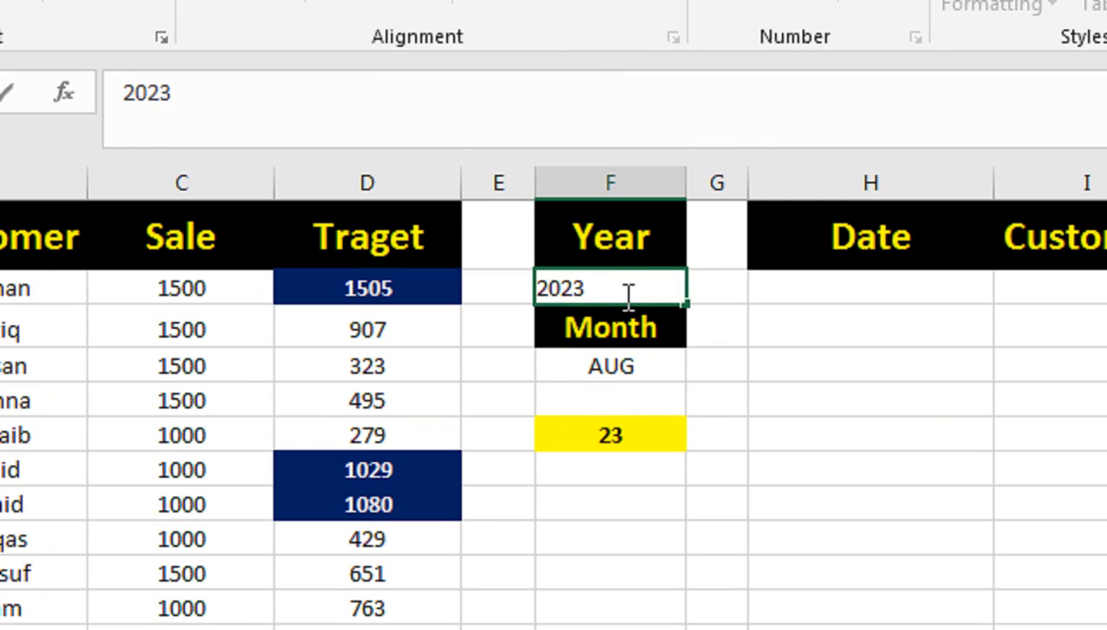
{"action": "key", "text": "Return"}
{"action": "key", "text": "Up"}
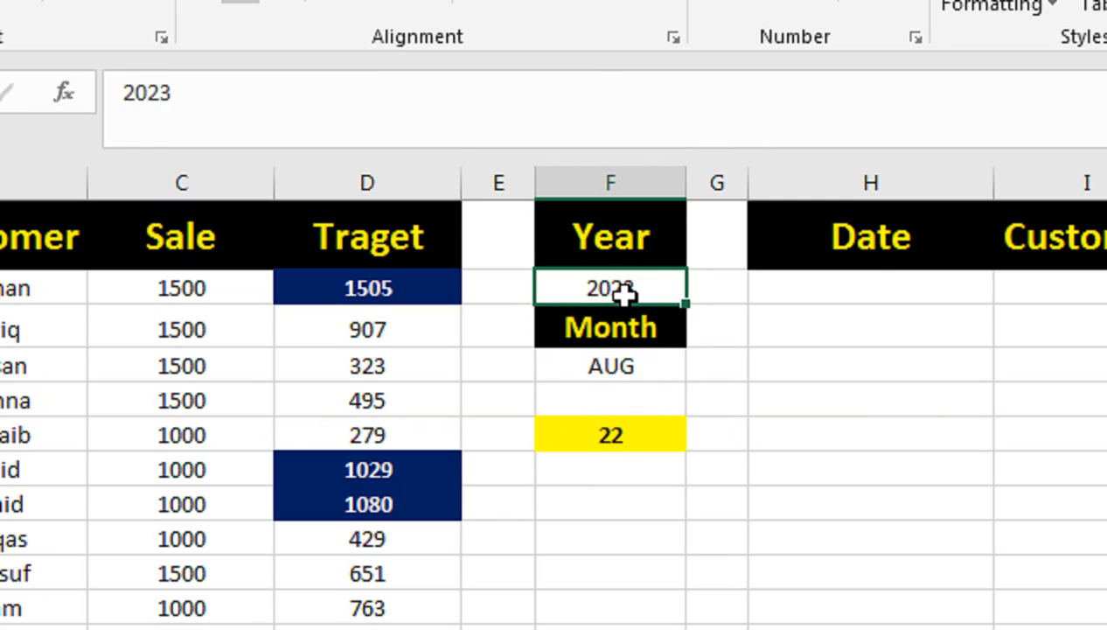
Step: Change the year in F2 to 2020 and then to 21
{"action": "type", "text": "2020"}
{"action": "key", "text": "Return"}
{"action": "key", "text": "Up"}
{"action": "type", "text": "21"}
{"action": "key", "text": "Return"}
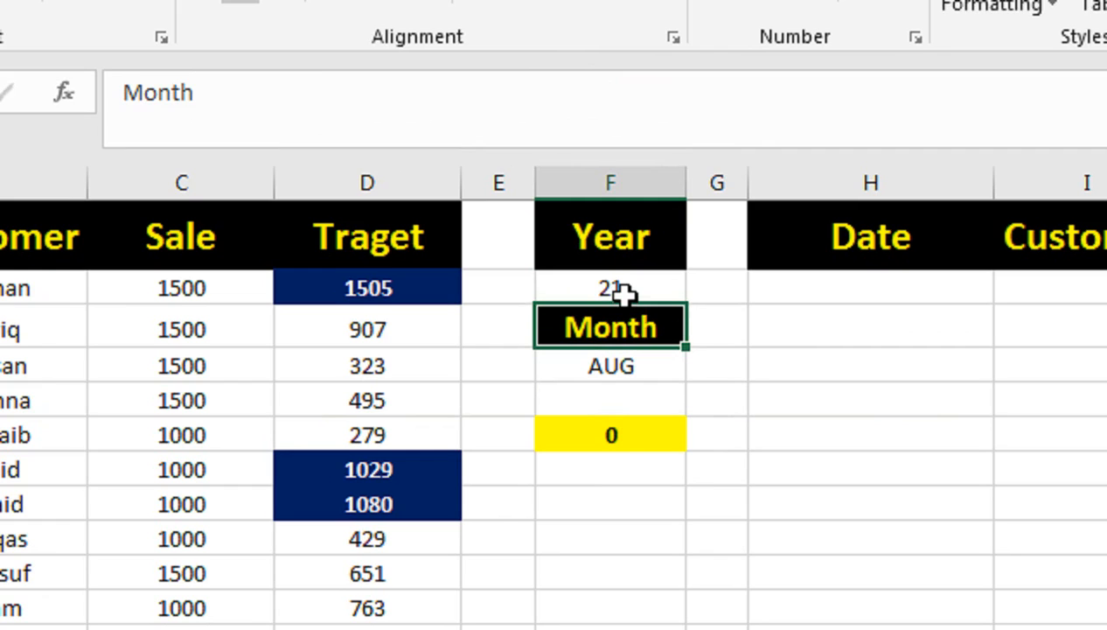
Step: Try JUN and then COT as the month in F4
{"action": "key", "text": "Up"}
{"action": "left_click", "coordinate": [635, 370]}
{"action": "type", "text": "JUN"}
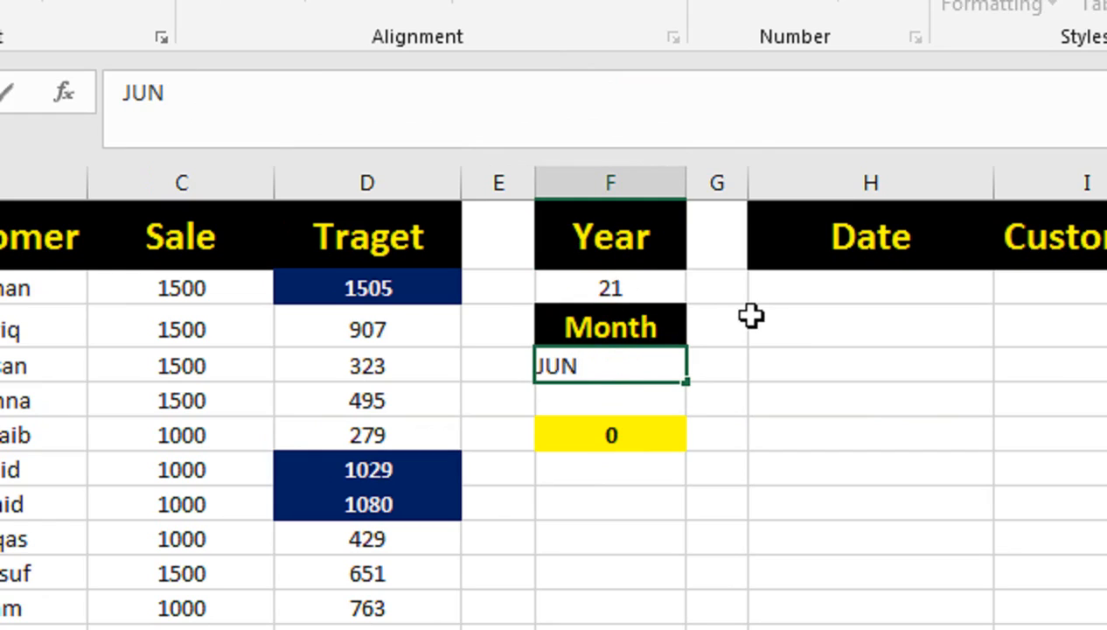
{"action": "key", "text": "Return"}
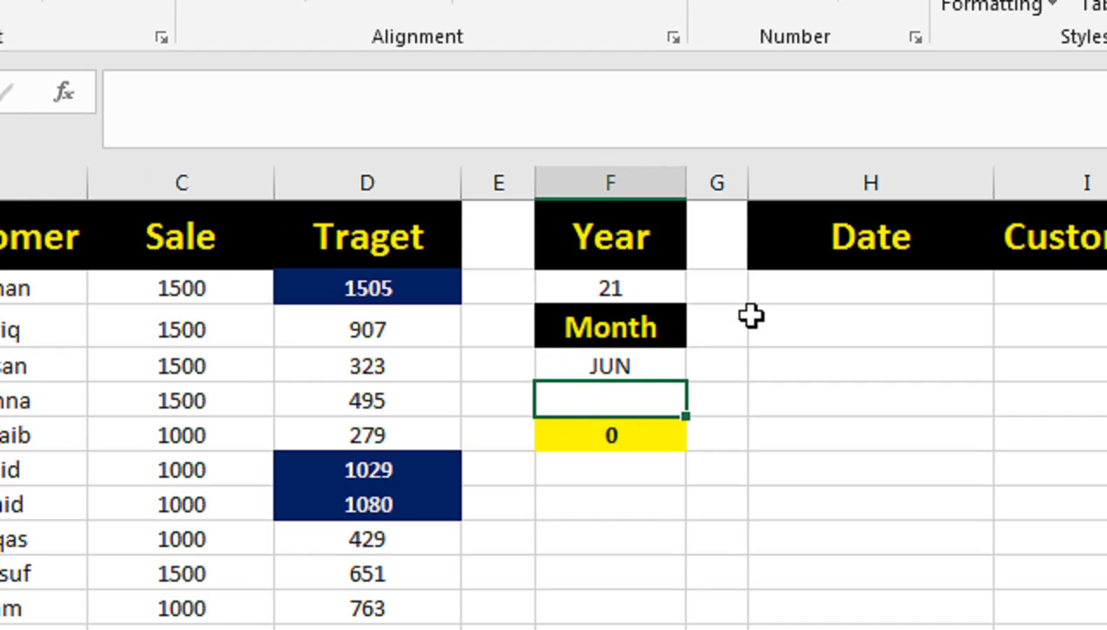
{"action": "key", "text": "Up"}
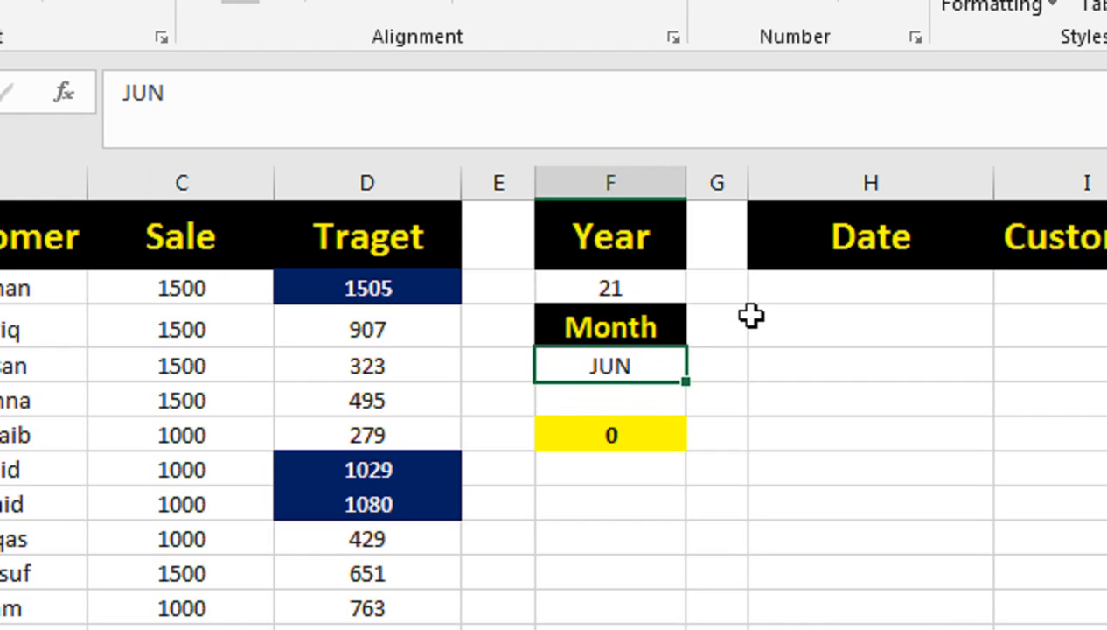
{"action": "type", "text": "COT"}
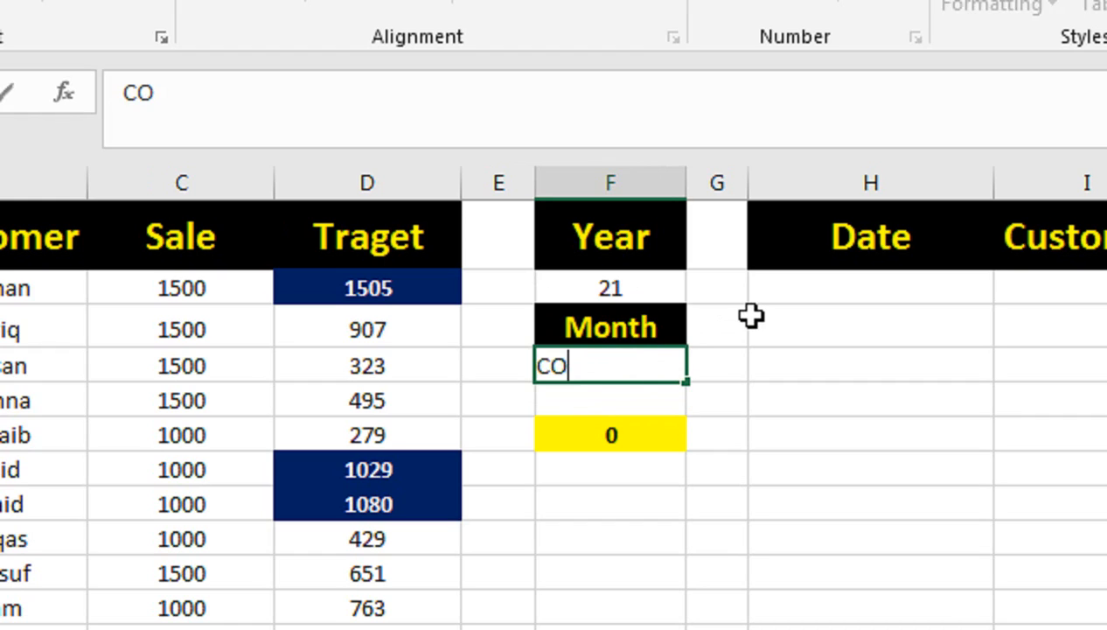
{"action": "key", "text": "Return"}
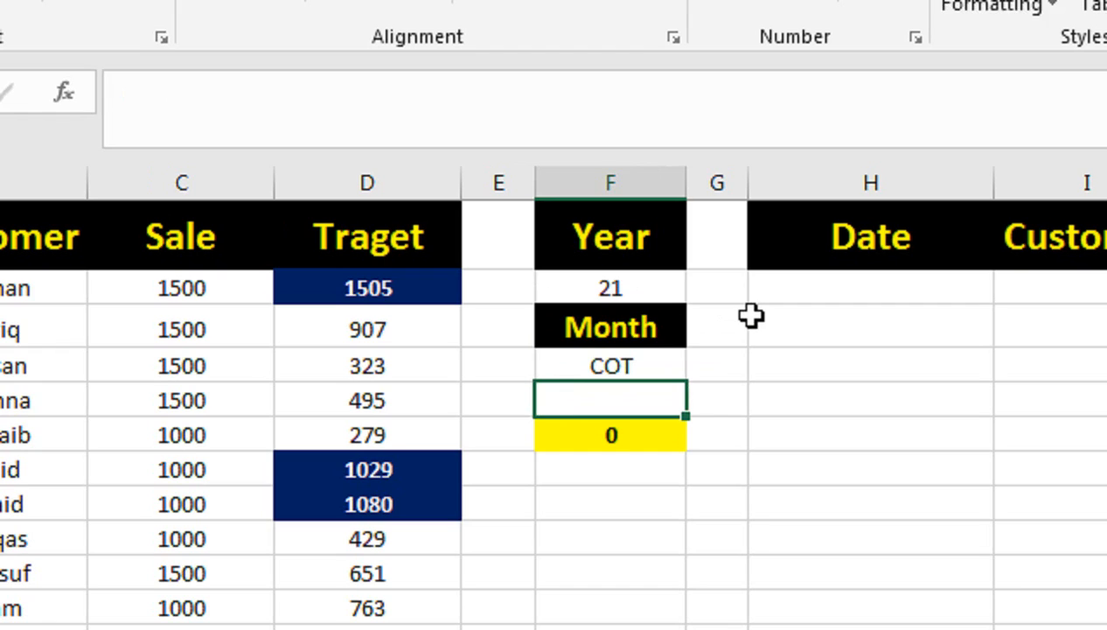
Step: Set the year in F2 to 2021 and the month in F4 to OCT
{"action": "key", "text": "Up"}
{"action": "key", "text": "Up"}
{"action": "key", "text": "Up"}
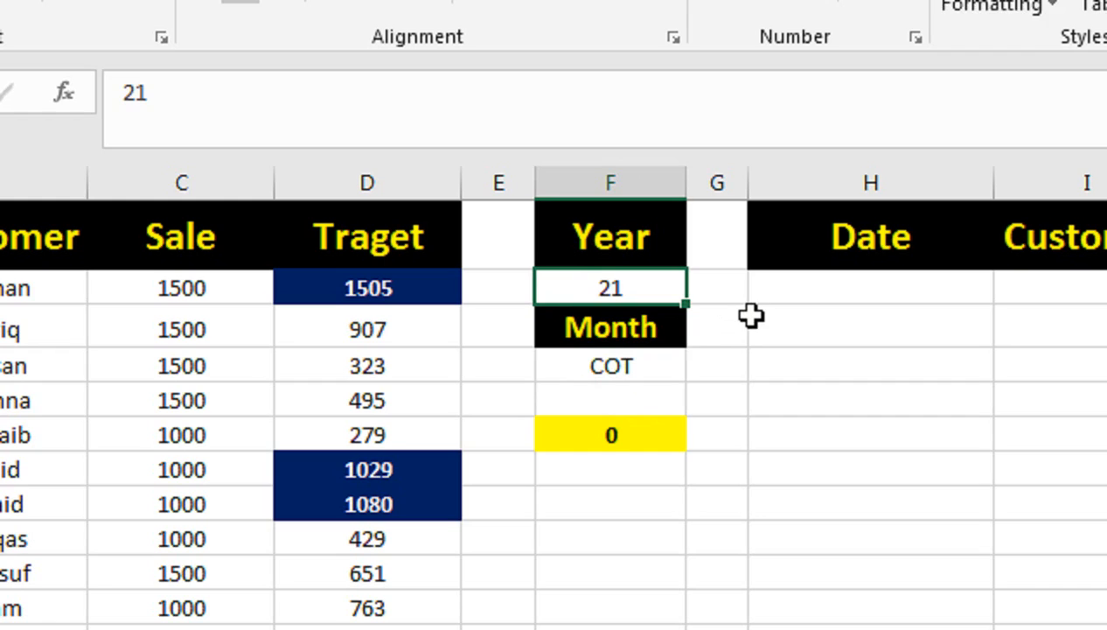
{"action": "type", "text": "2021"}
{"action": "key", "text": "Return"}
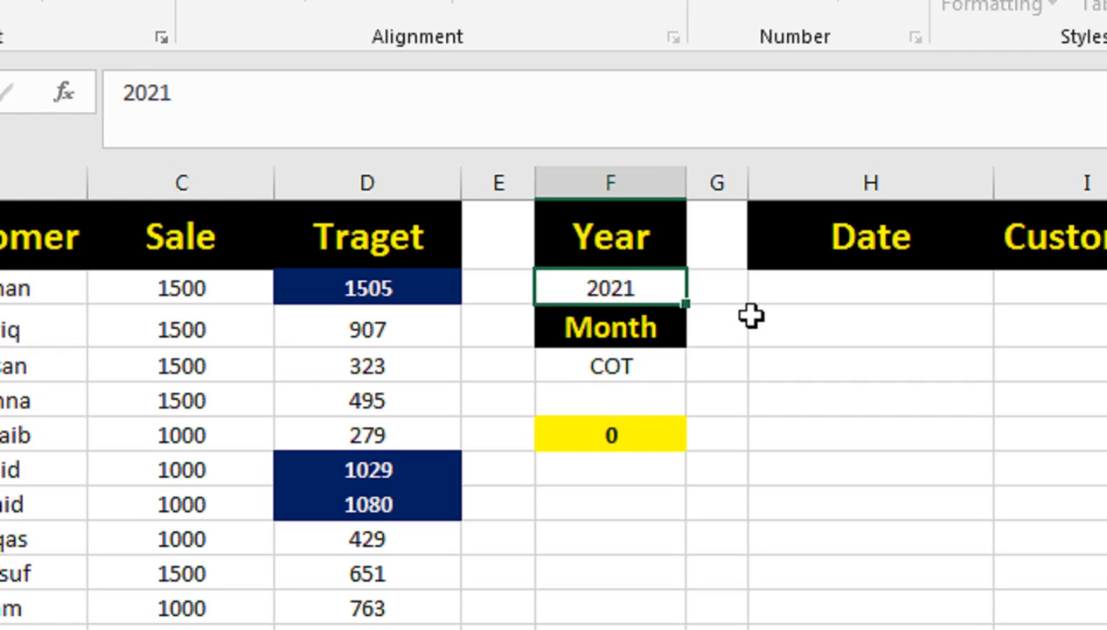
{"action": "key", "text": "Down"}
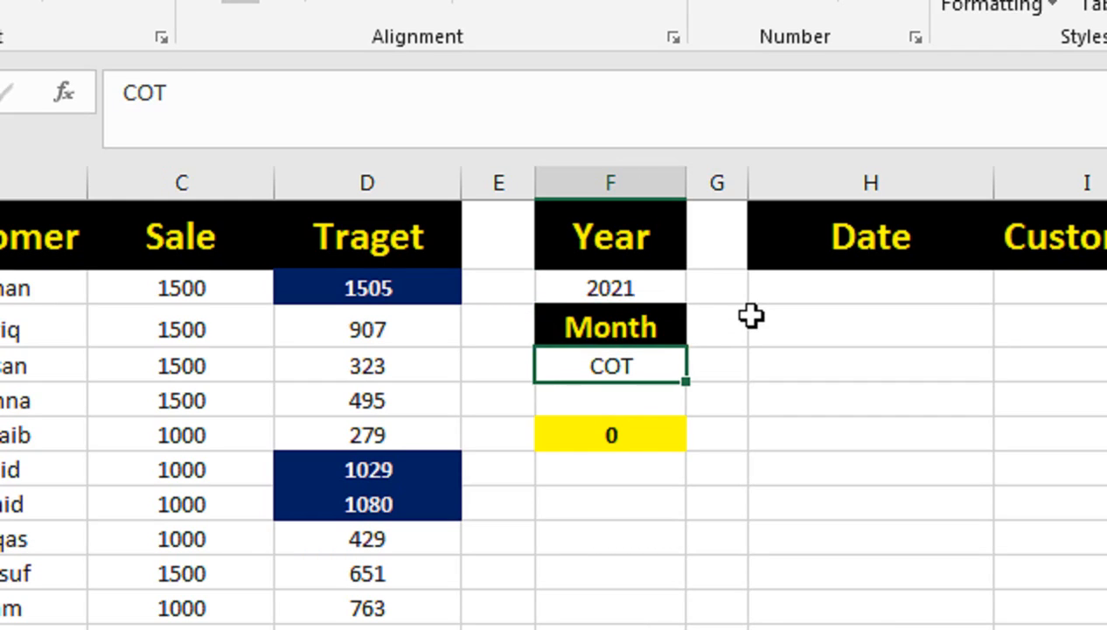
{"action": "key", "text": "Down"}
{"action": "key", "text": "Down"}
{"action": "left_click", "coordinate": [650, 368]}
{"action": "type", "text": "OCT"}
{"action": "key", "text": "Return"}
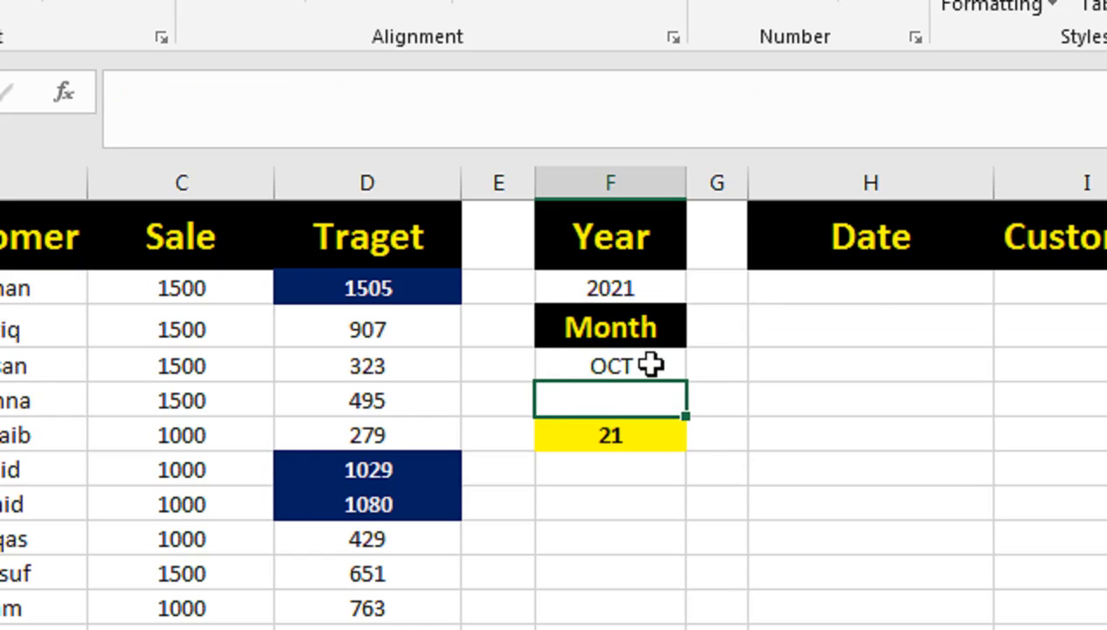
Step: Test the count formula with AUG and then JUN as the month in F4
{"action": "left_click", "coordinate": [588, 437]}
{"action": "left_click", "coordinate": [609, 372]}
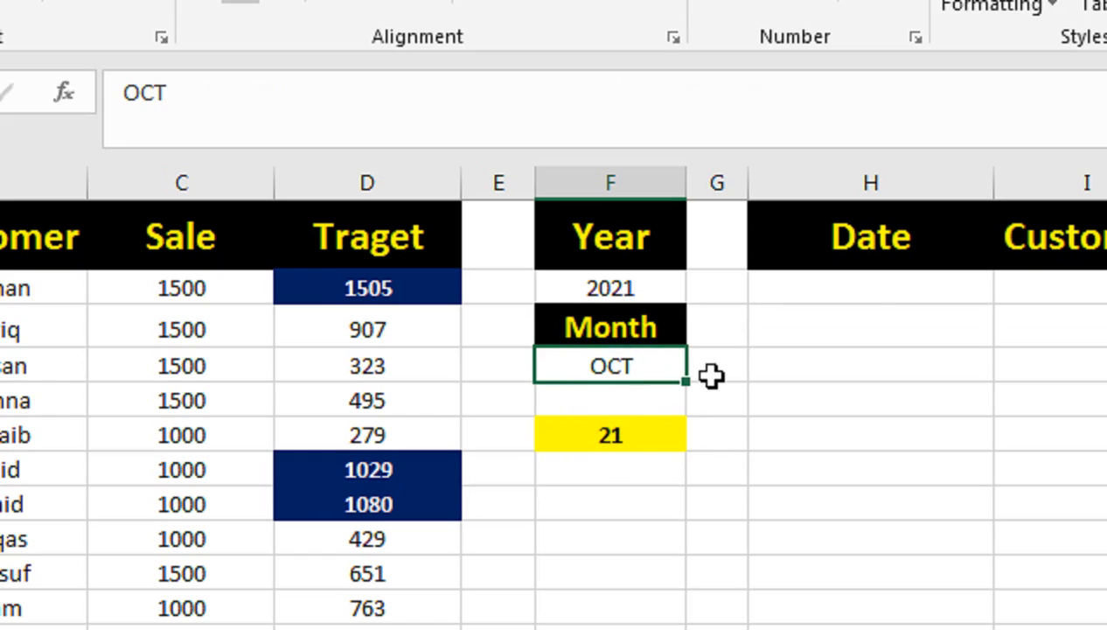
{"action": "type", "text": "AUG"}
{"action": "key", "text": "Return"}
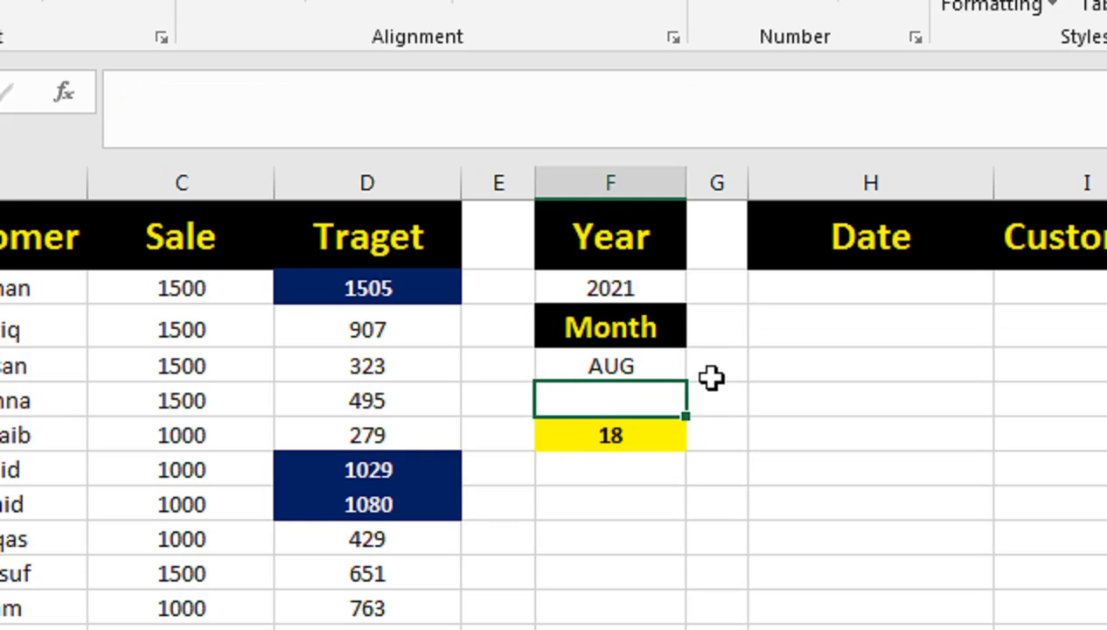
{"action": "key", "text": "Up"}
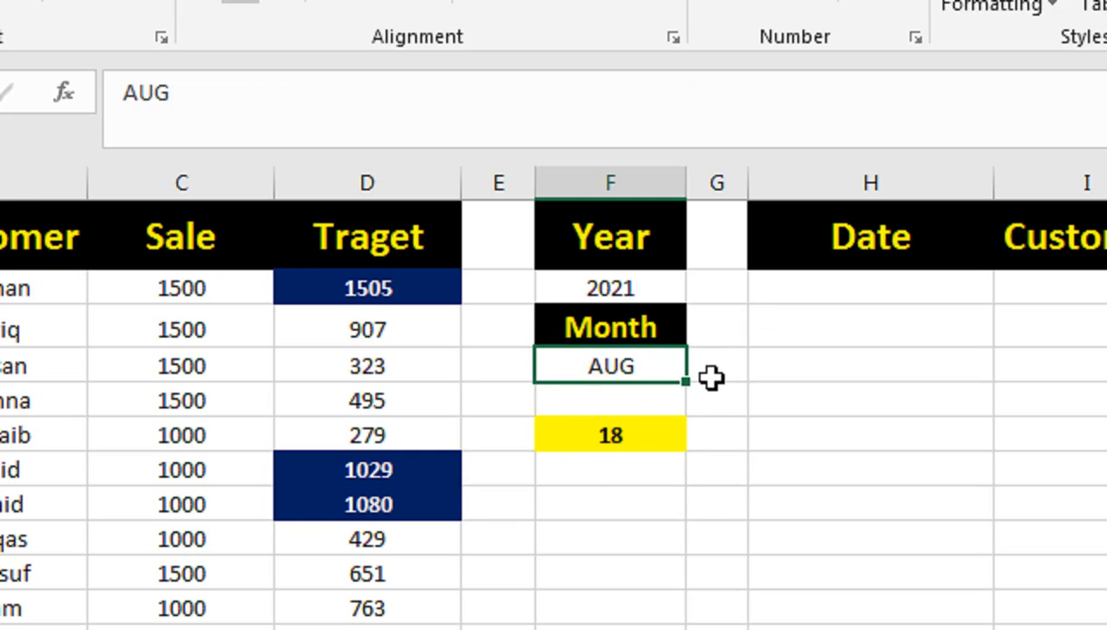
{"action": "type", "text": "JUN"}
{"action": "key", "text": "Return"}
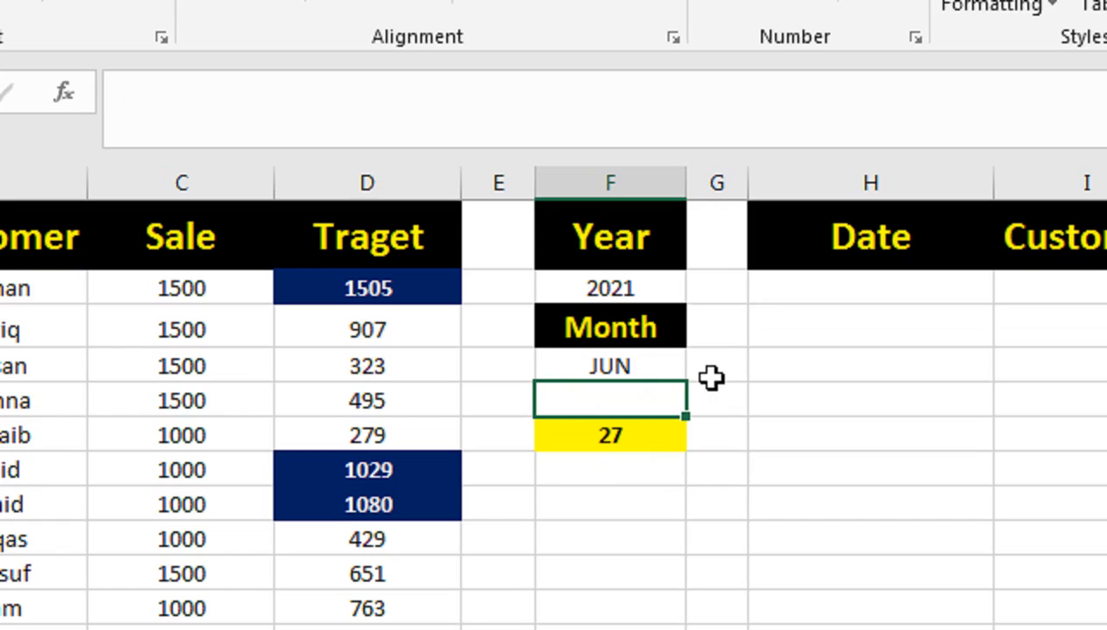
Step: Set the year in F2 to 2022 and the month in F4 to JUL
{"action": "left_click", "coordinate": [674, 293]}
{"action": "type", "text": "2022"}
{"action": "key", "text": "Return"}
{"action": "key", "text": "Return"}
{"action": "type", "text": "JUL"}
{"action": "key", "text": "Return"}
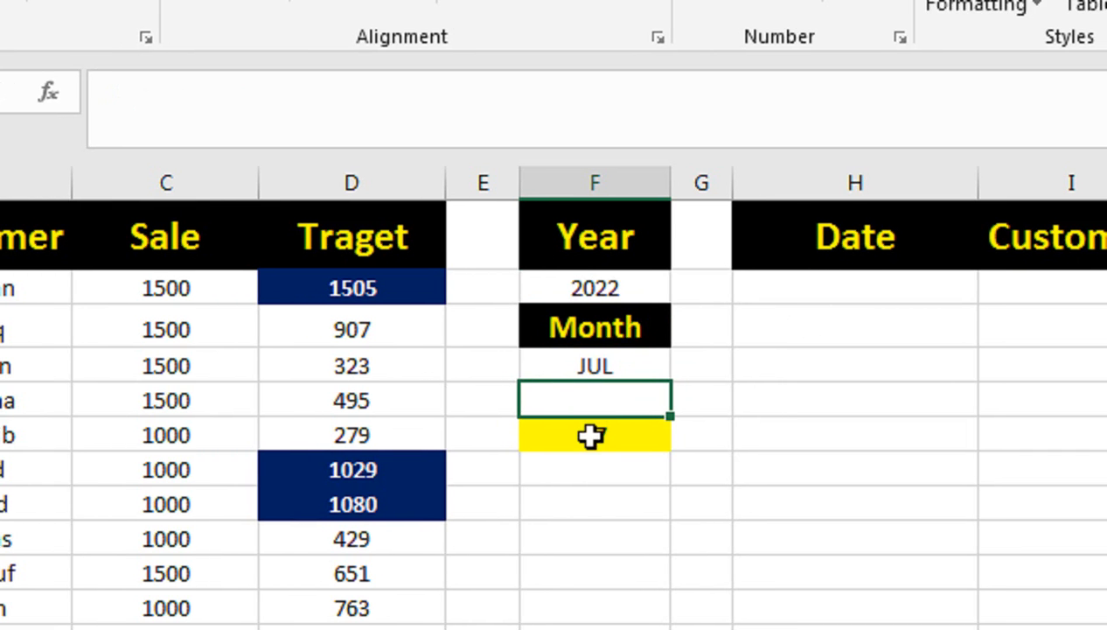
Step: Begin an IF formula in H2 with a ROWS function over the expanding range $H$1:H1
{"action": "left_click", "coordinate": [793, 302]}
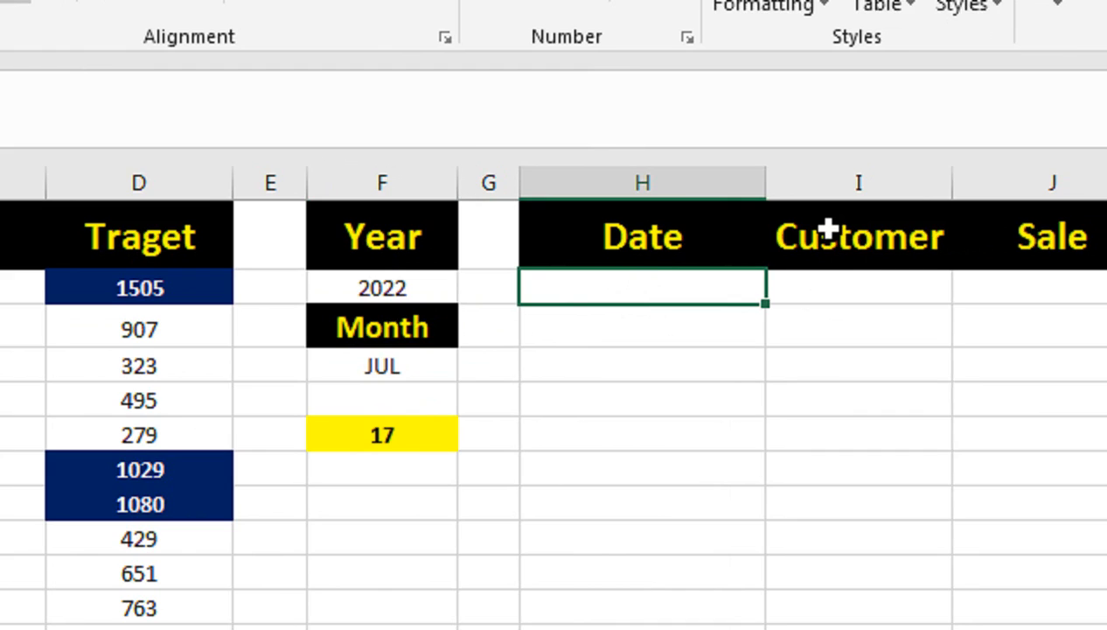
{"action": "type", "text": "=IF("}
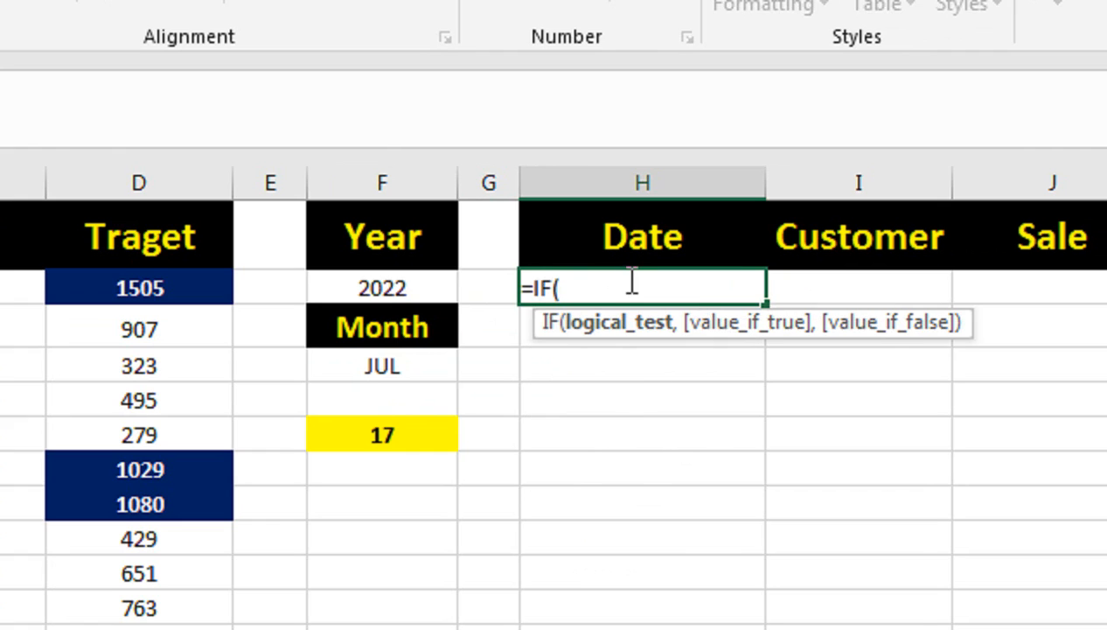
{"action": "type", "text": "ROWS("}
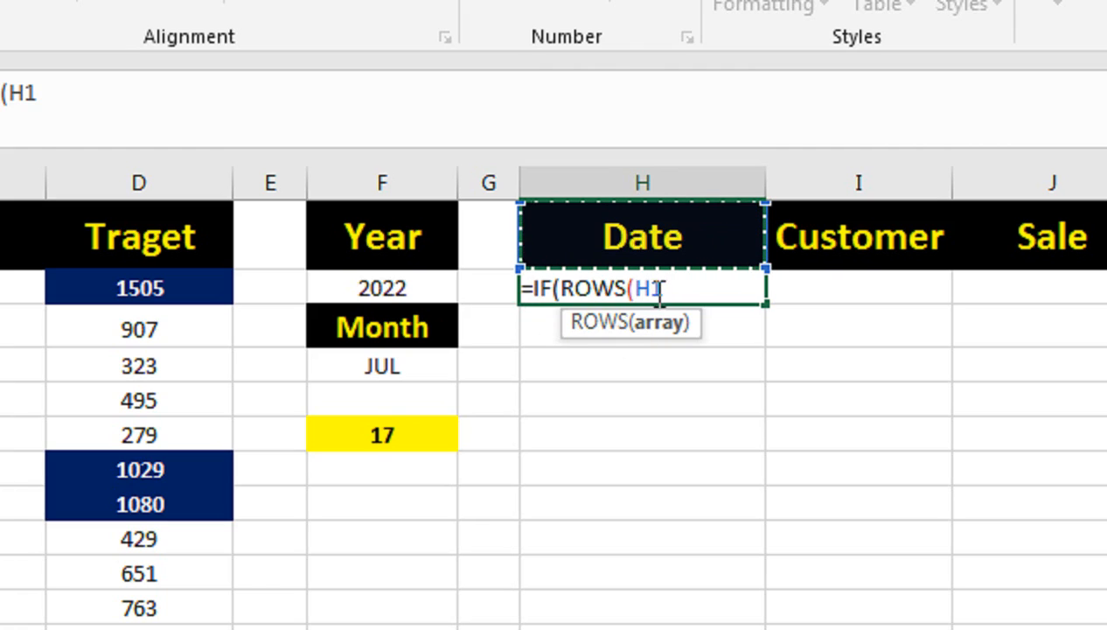
{"action": "type", "text": ":H1"}
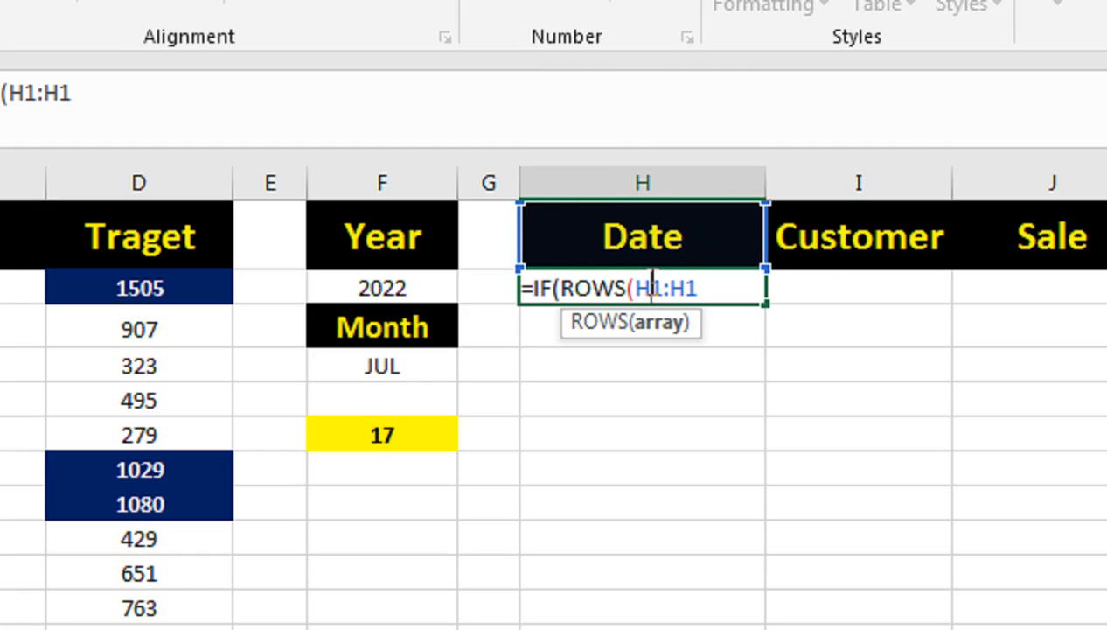
{"action": "left_click", "coordinate": [652, 289]}
{"action": "key", "text": "F4"}
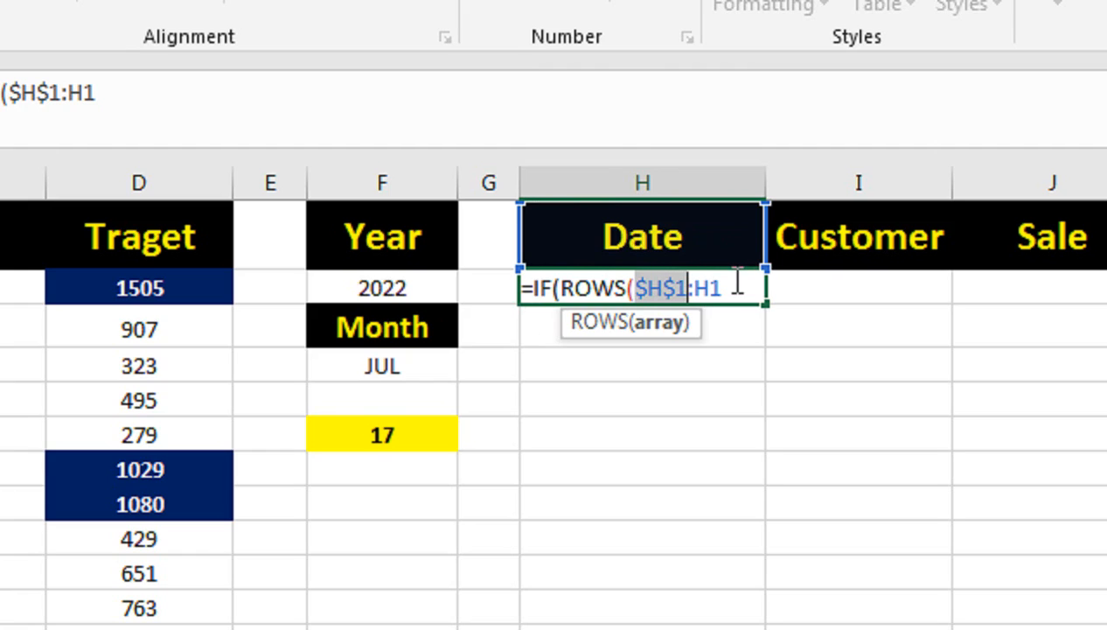
Step: Store the unfinished formula in H2 as text with a leading apostrophe
{"action": "left_click", "coordinate": [525, 288]}
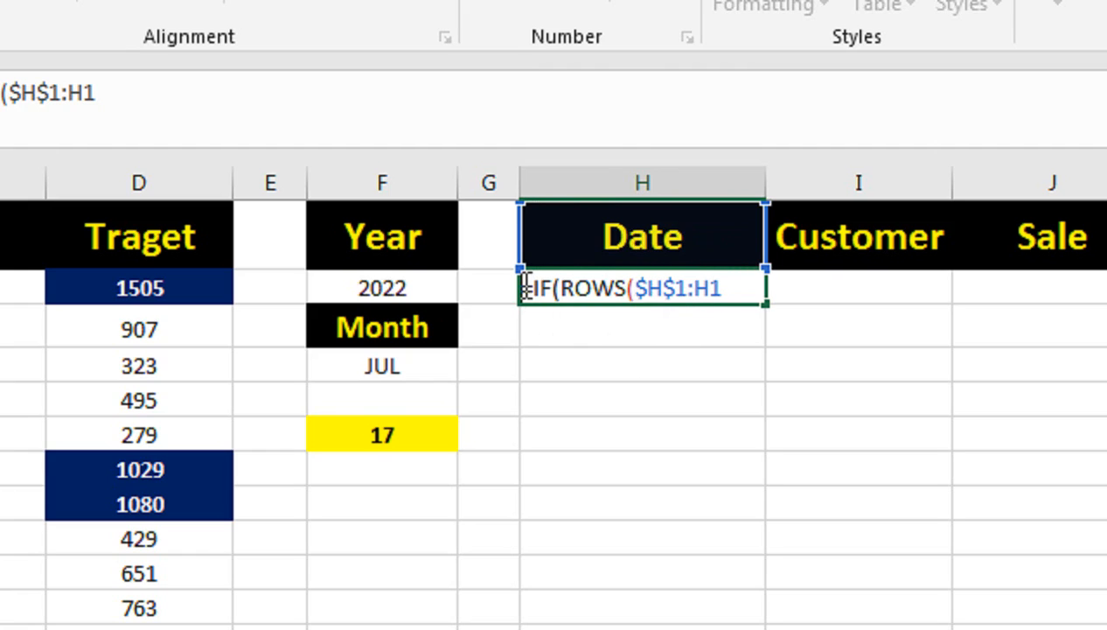
{"action": "type", "text": "'"}
{"action": "key", "text": "Return"}
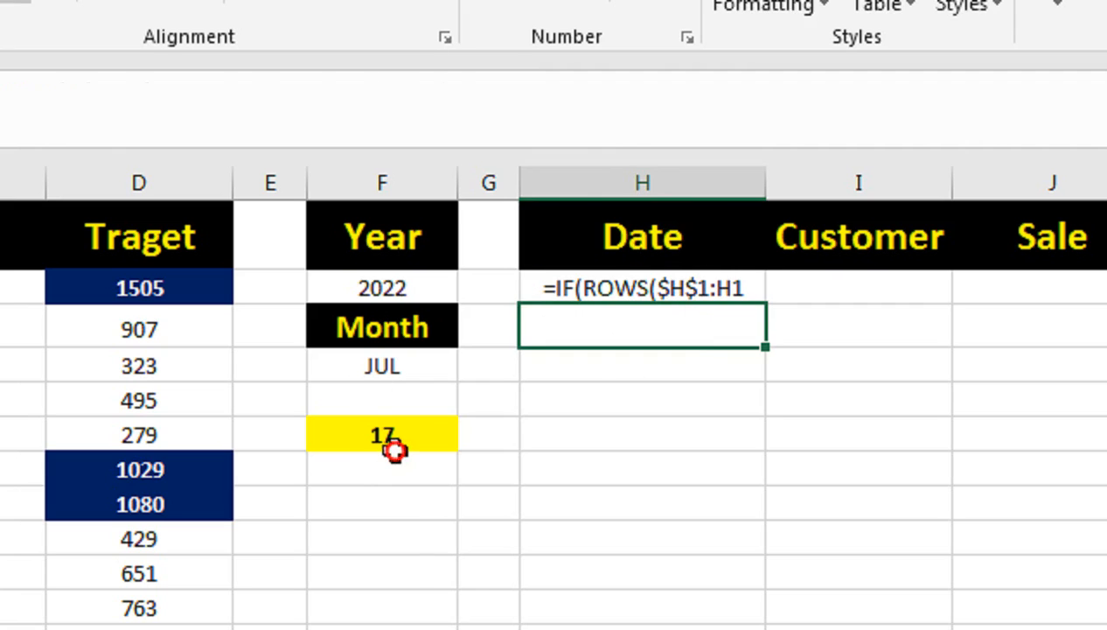
Step: Examine the TEXT comparison with year and month inside the SUMPRODUCT formula in F6
{"action": "left_click", "coordinate": [398, 433]}
{"action": "double_click", "coordinate": [411, 429]}
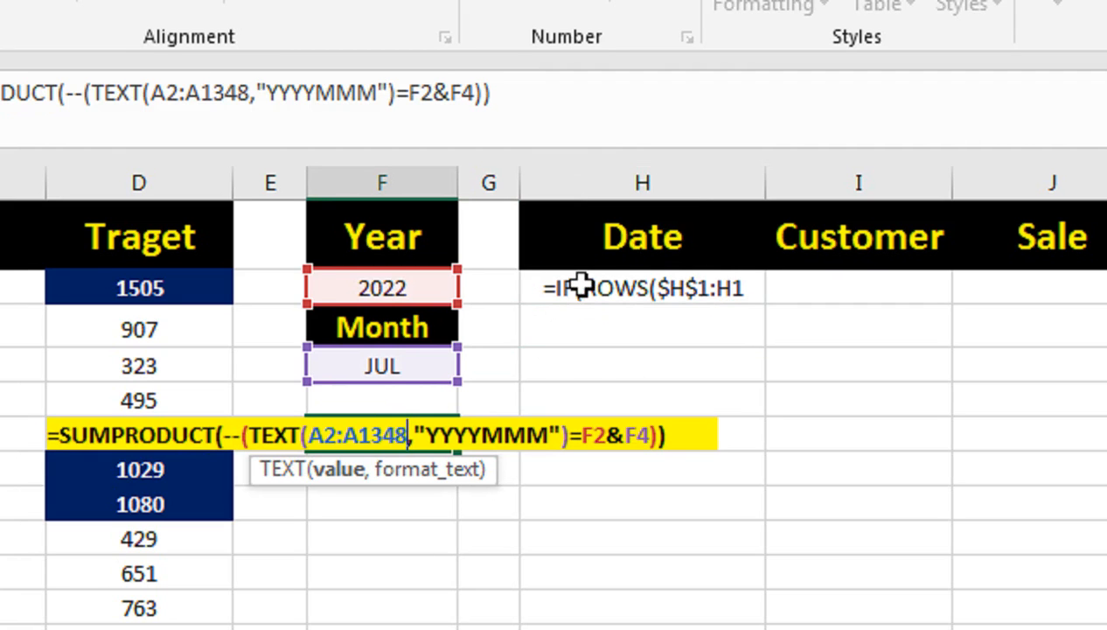
{"action": "left_click_drag", "start_coordinate": [275, 435], "coordinate": [733, 435]}
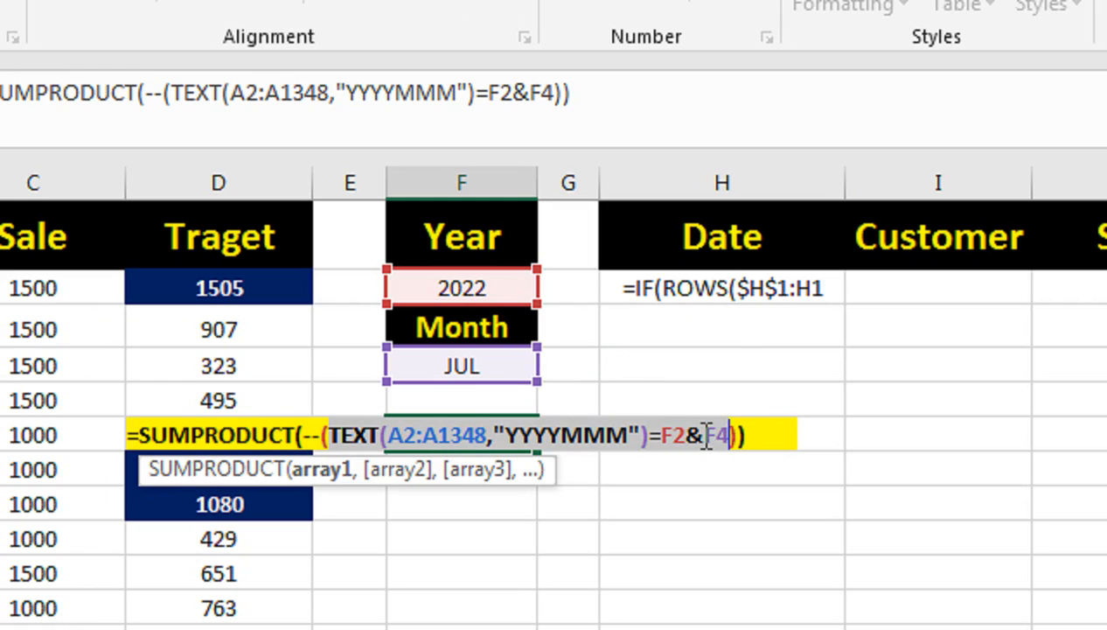
{"action": "key", "text": "Return"}
Step: Turn the text in H2 back into a formula and make it return "" when ROWS($H$1:H1) is greater than $F$6
{"action": "left_click", "coordinate": [715, 281]}
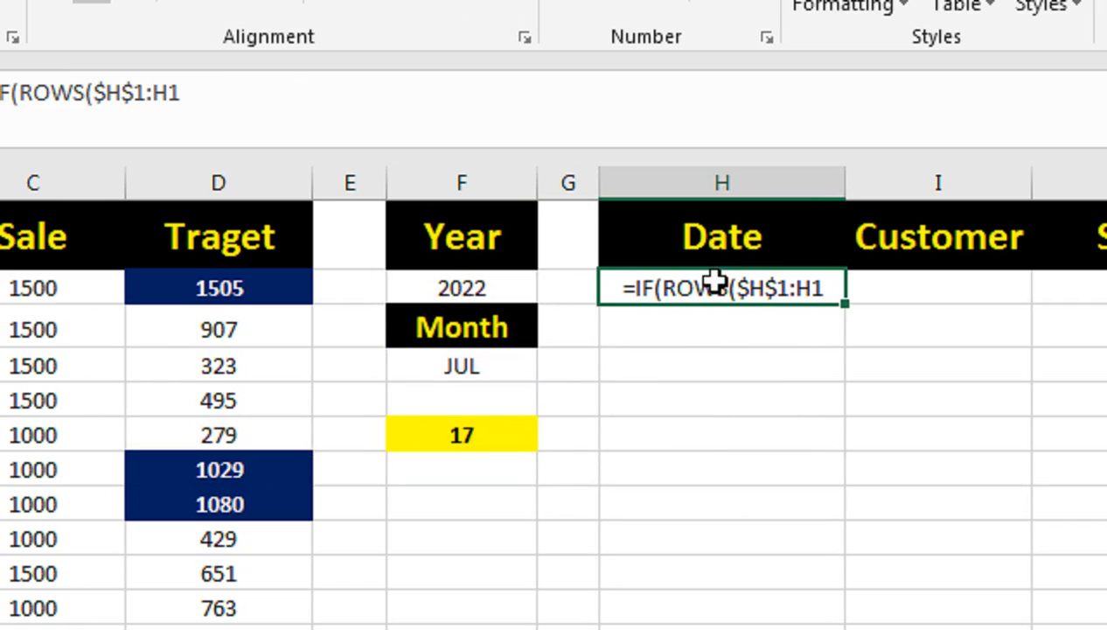
{"action": "double_click", "coordinate": [623, 289]}
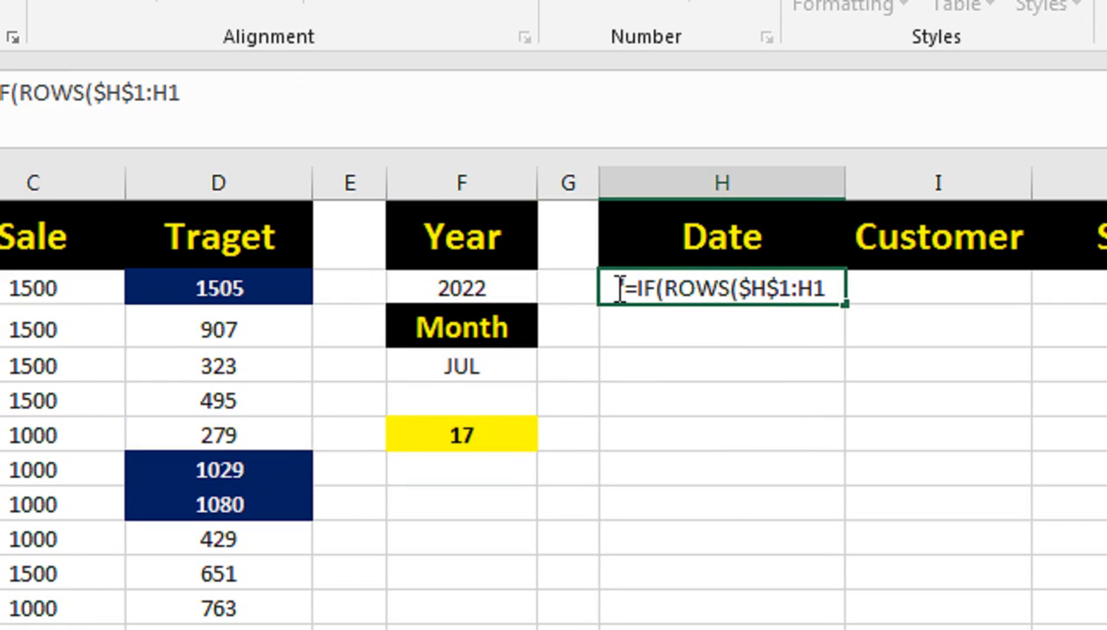
{"action": "key", "text": "BackSpace"}
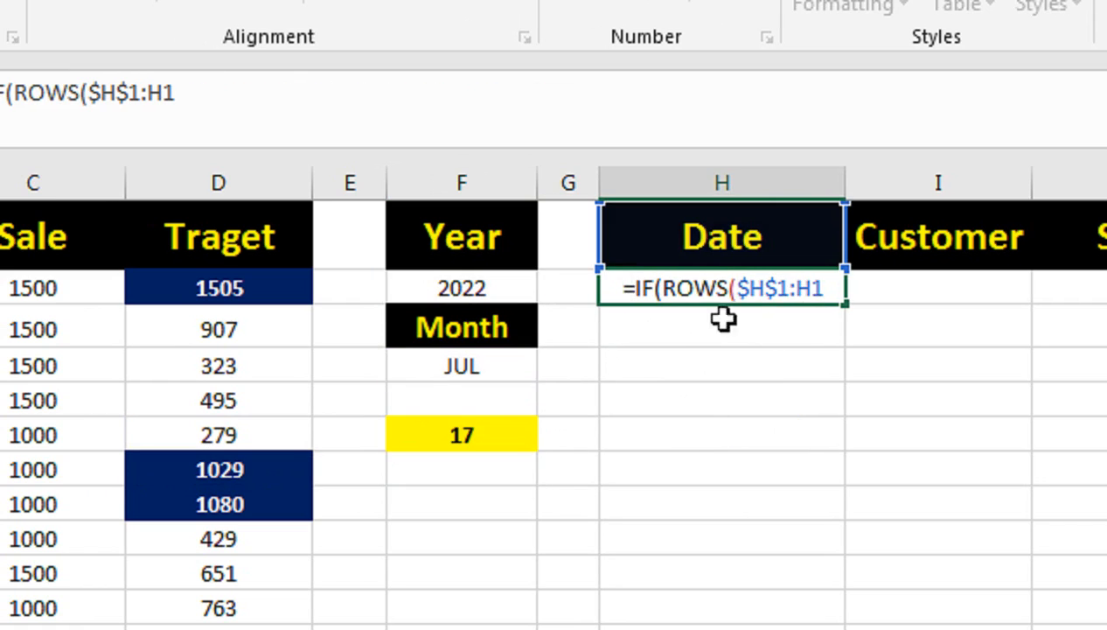
{"action": "left_click", "coordinate": [829, 289]}
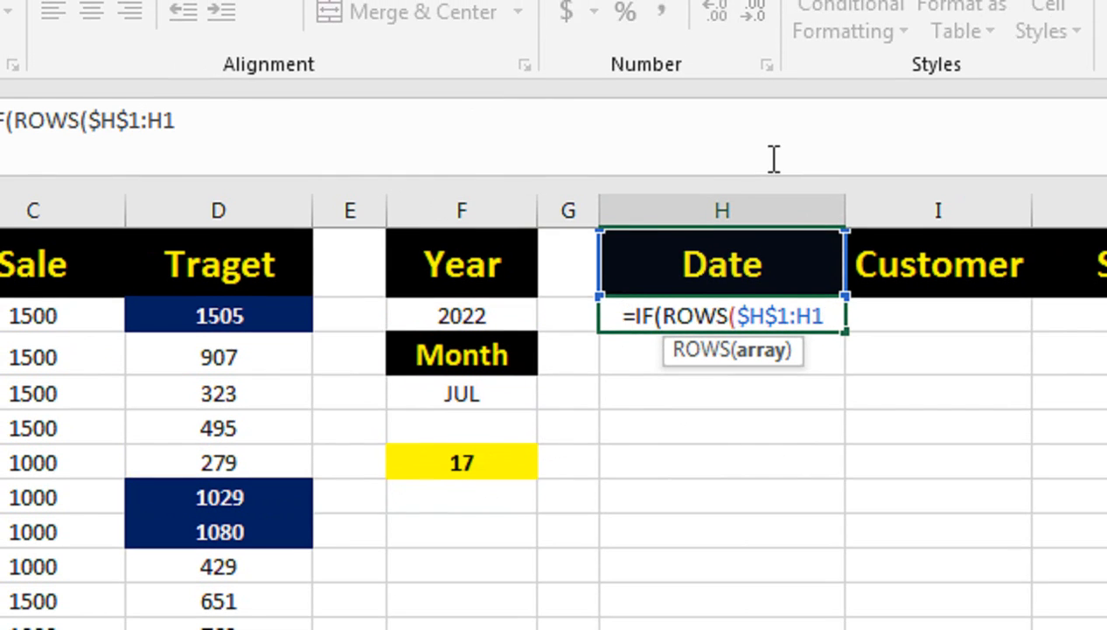
{"action": "type", "text": ")>"}
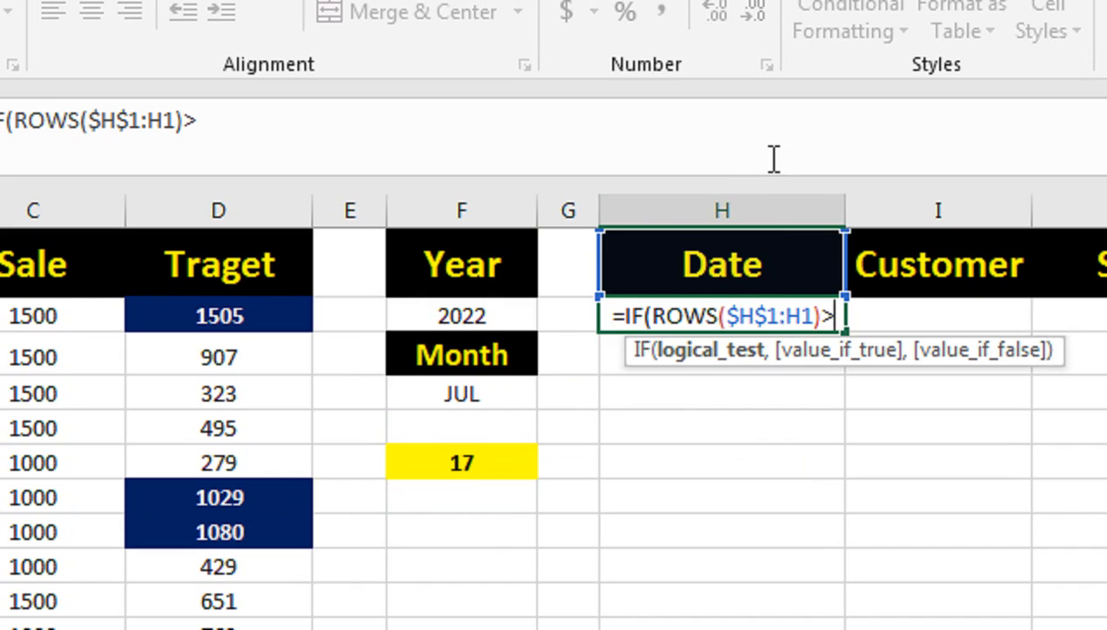
{"action": "left_click", "coordinate": [485, 458]}
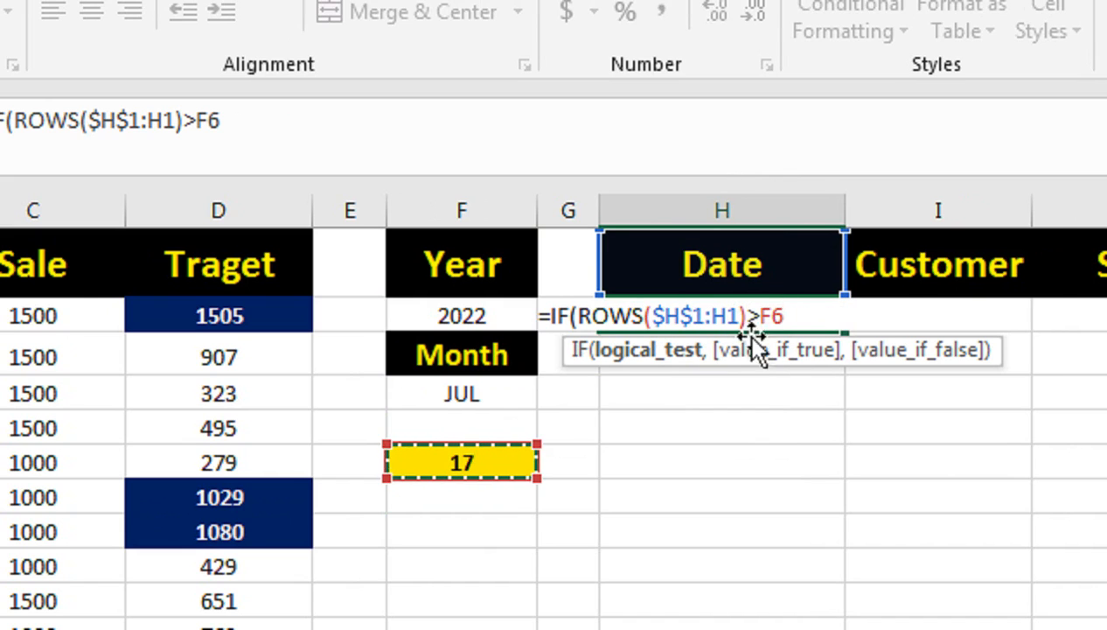
{"action": "key", "text": "F4"}
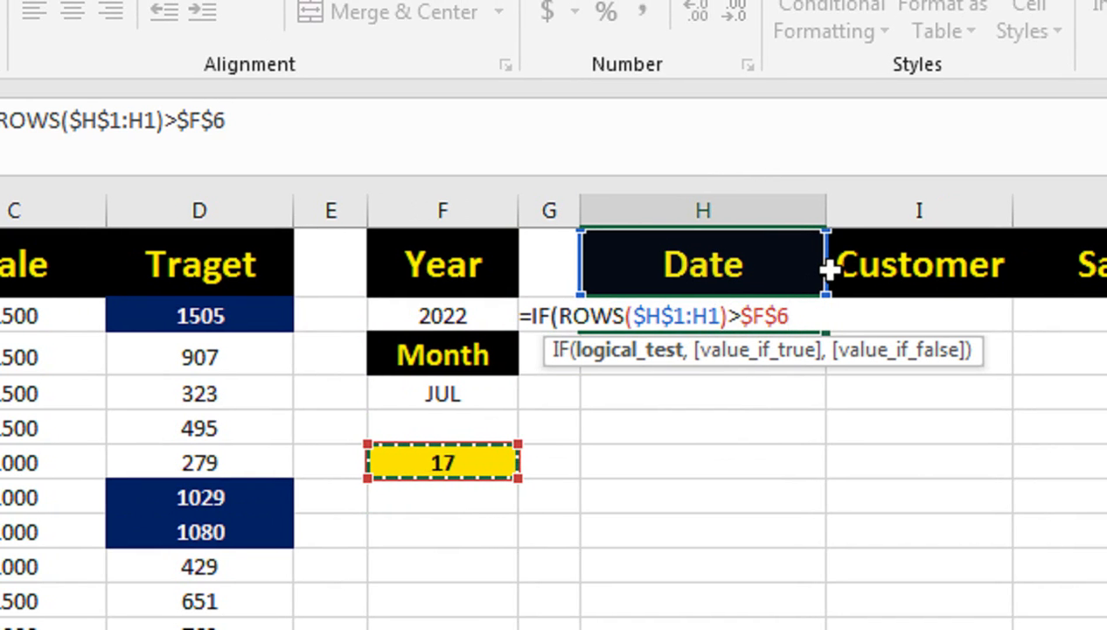
{"action": "type", "text": ","}
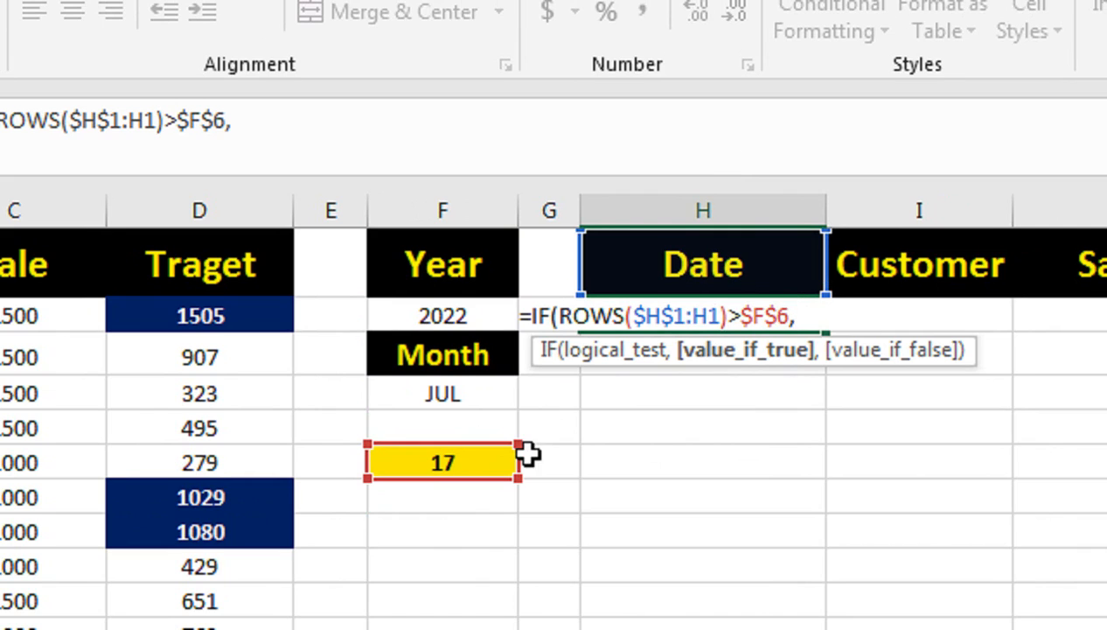
{"action": "type", "text": "\"\""}
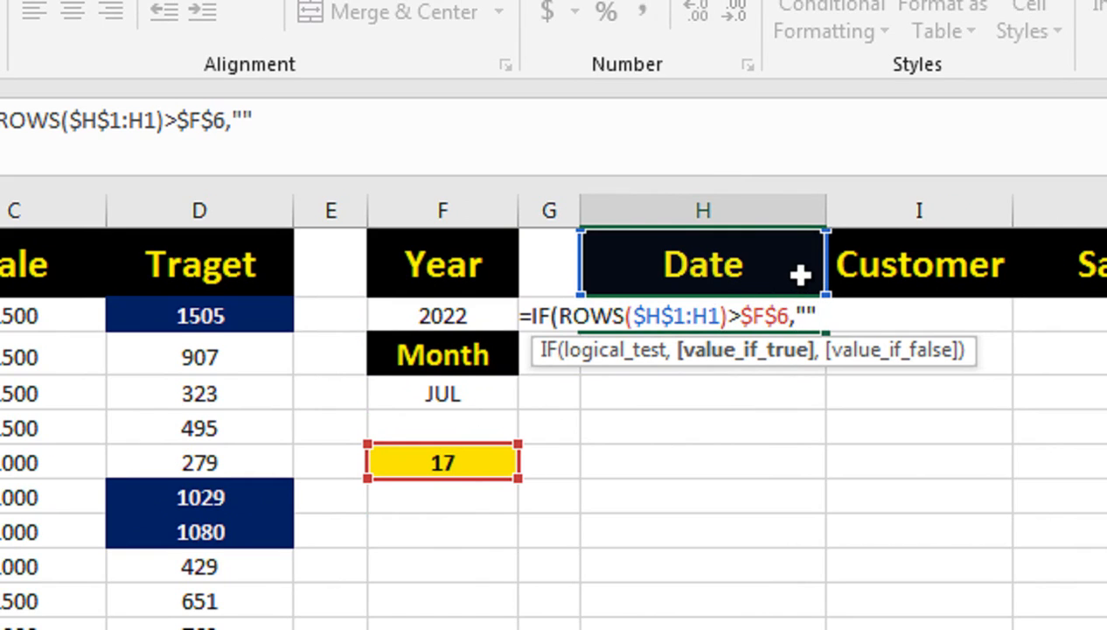
{"action": "type", "text": ",I"}
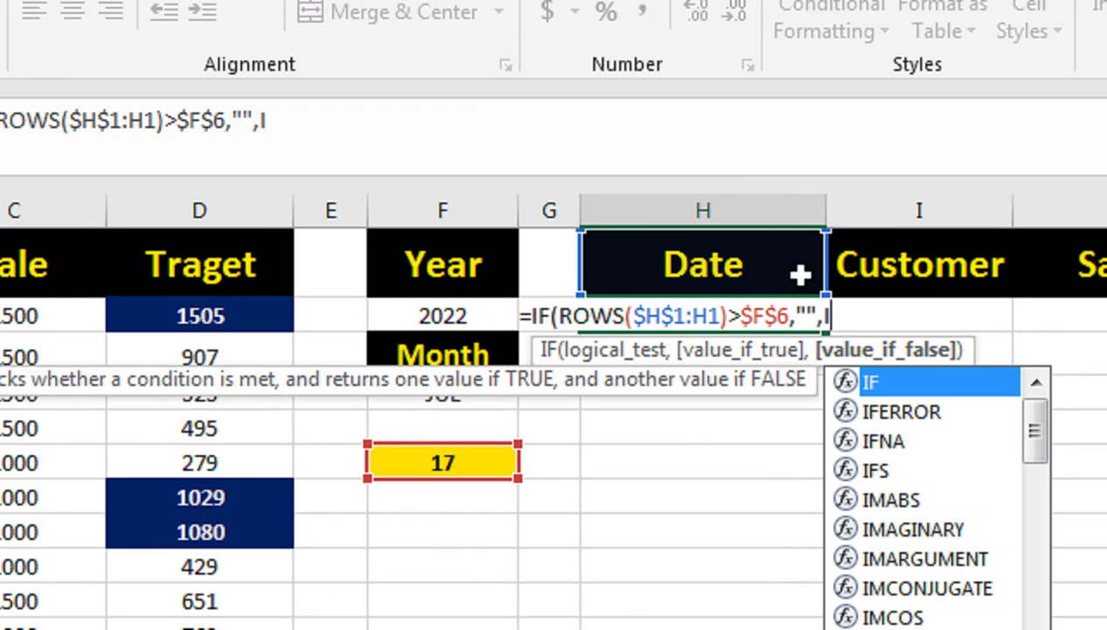
{"action": "type", "text": "N"}
Step: Add an INDEX function over the row-locked date range A$2:A$1348 as the false result of the IF formula in H2
{"action": "key", "text": "Tab"}
{"action": "scroll", "coordinate": [119, 303], "scroll_direction": "left", "scroll_amount": 4}
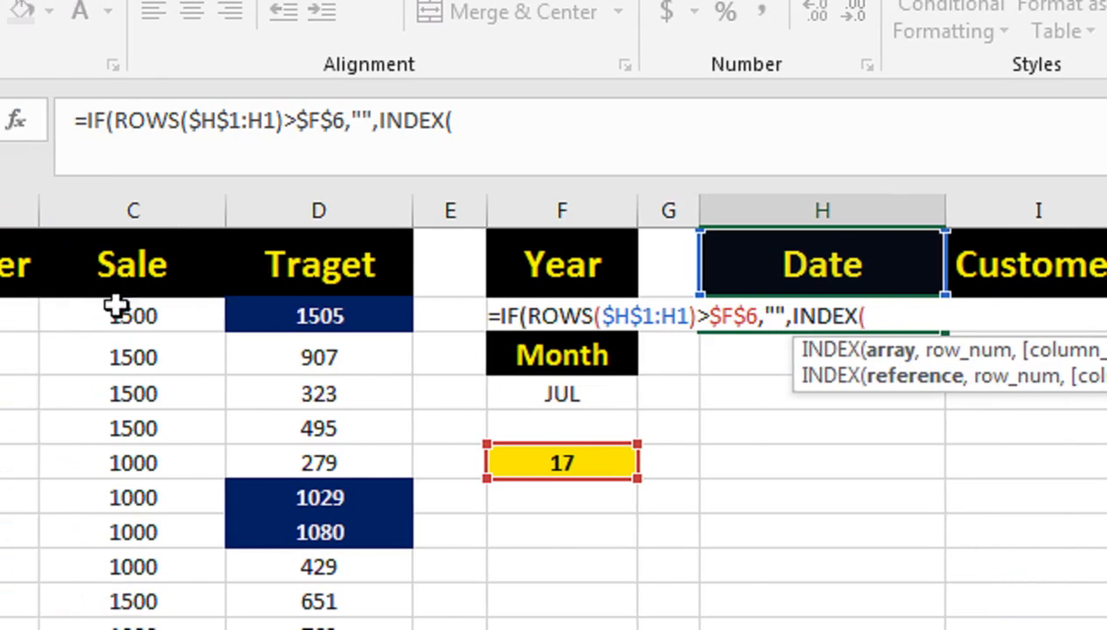
{"action": "left_click", "coordinate": [237, 319]}
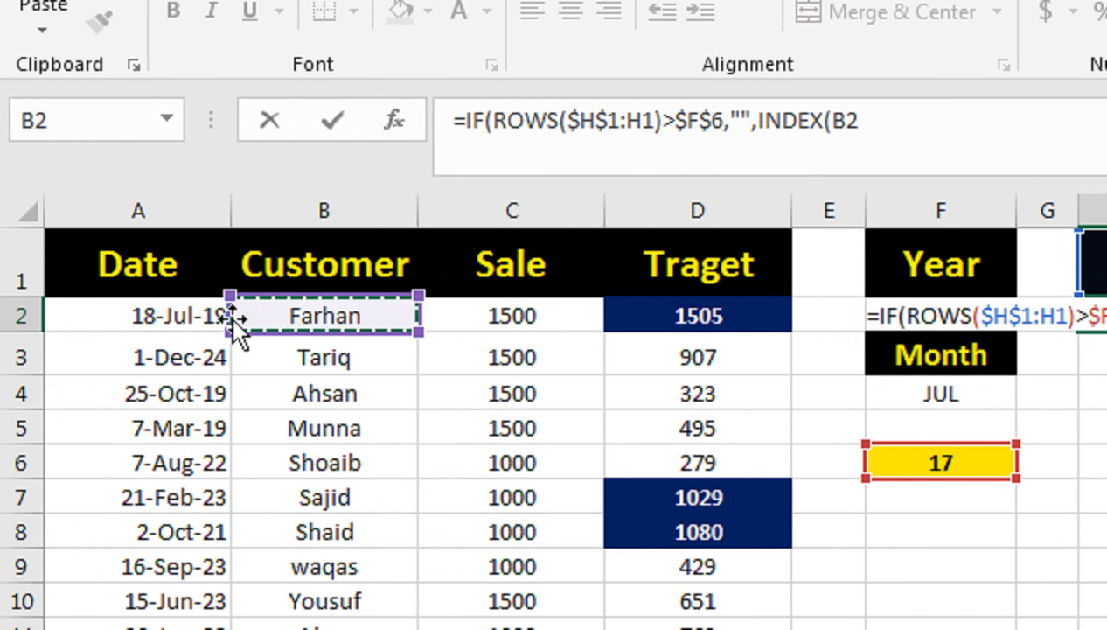
{"action": "left_click", "coordinate": [228, 320]}
{"action": "key", "text": "ctrl+shift+Down"}
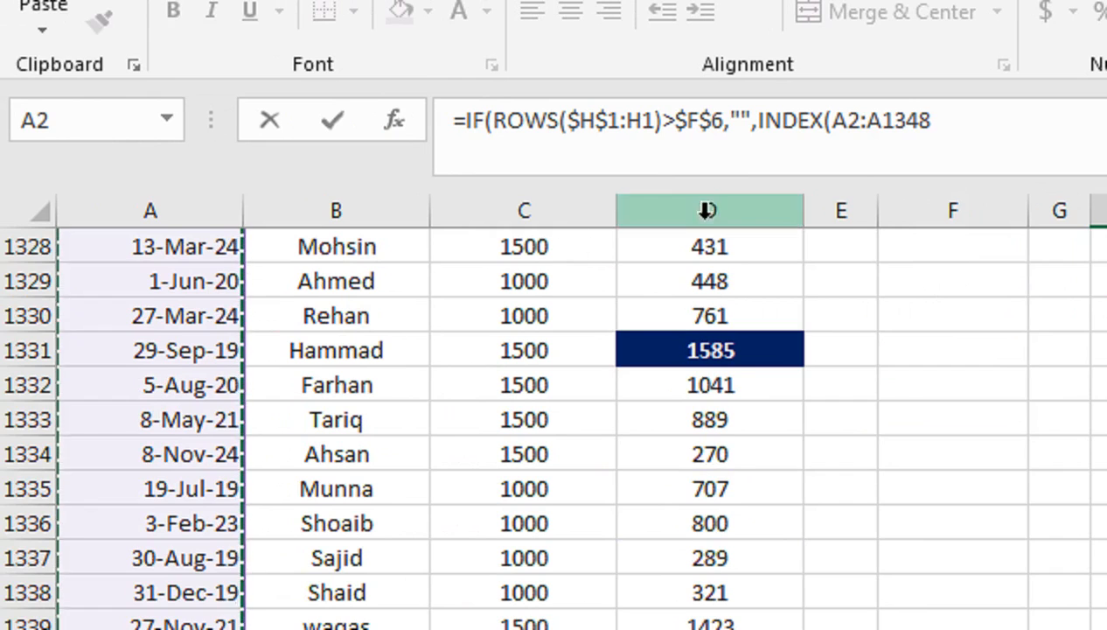
{"action": "key", "text": "F4"}
{"action": "key", "text": "F4"}
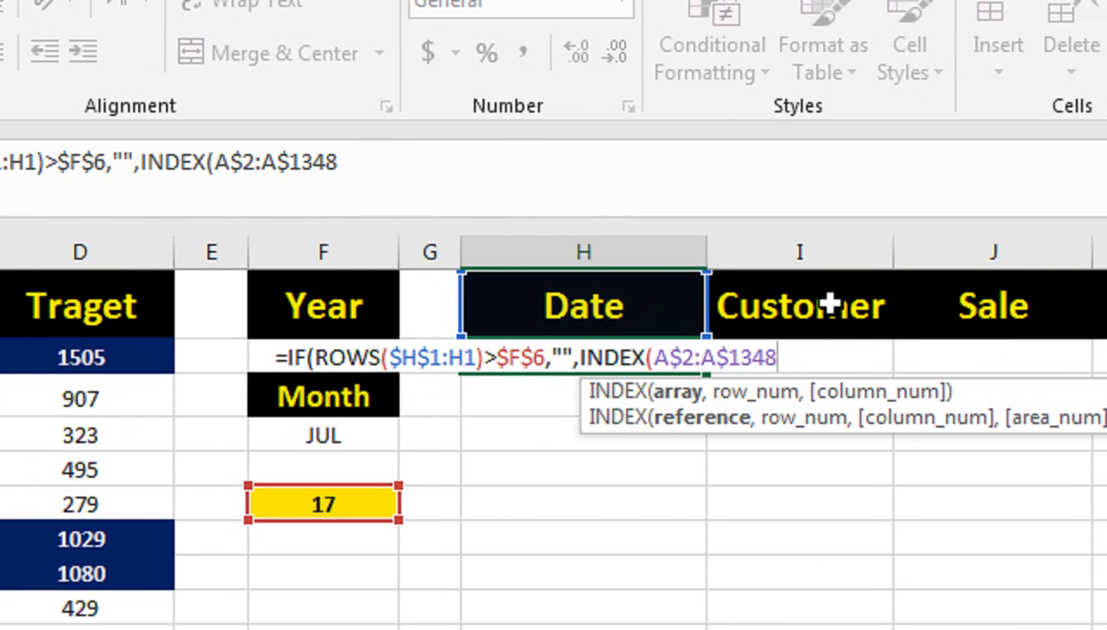
Step: Nest SMALL(IF( as the INDEX row number, testing TEXT(A2:A1348,"YYYYMMM") against the absolute references $F$2&$F$4
{"action": "type", "text": ",S"}
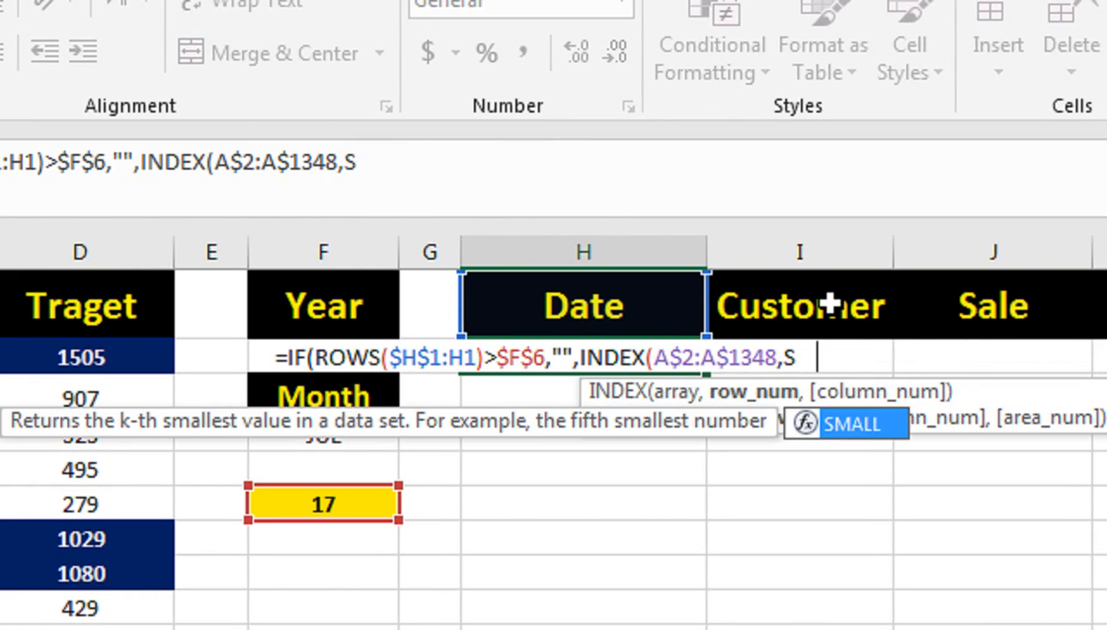
{"action": "type", "text": "MALL(IF("}
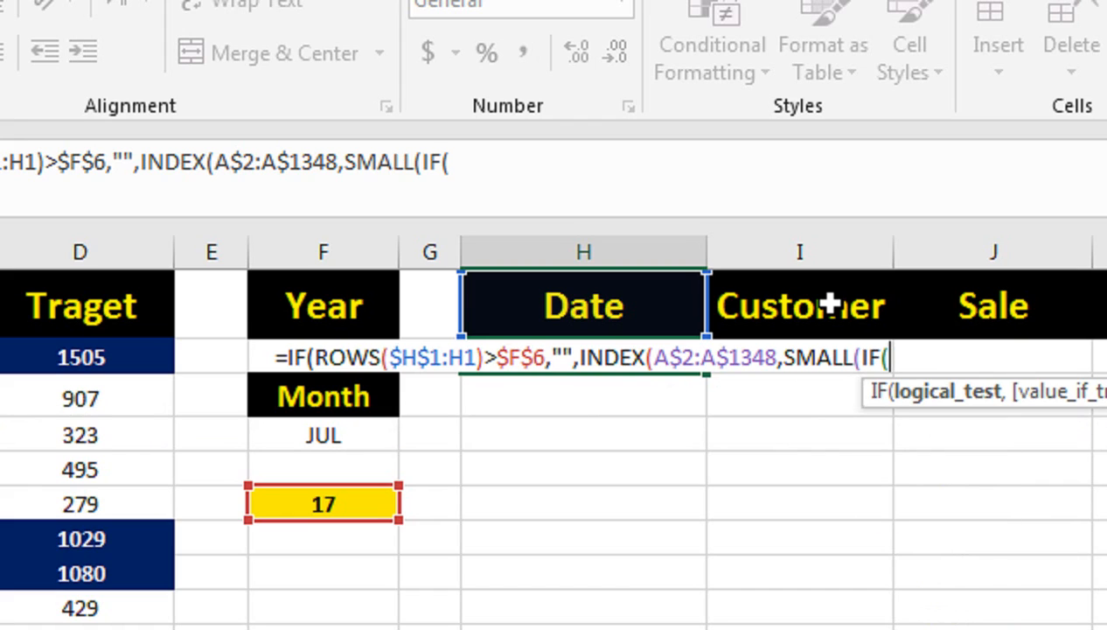
{"action": "type", "text": "TEXT(A2:A1348,\"YYYYMMM\")=F2&F4"}
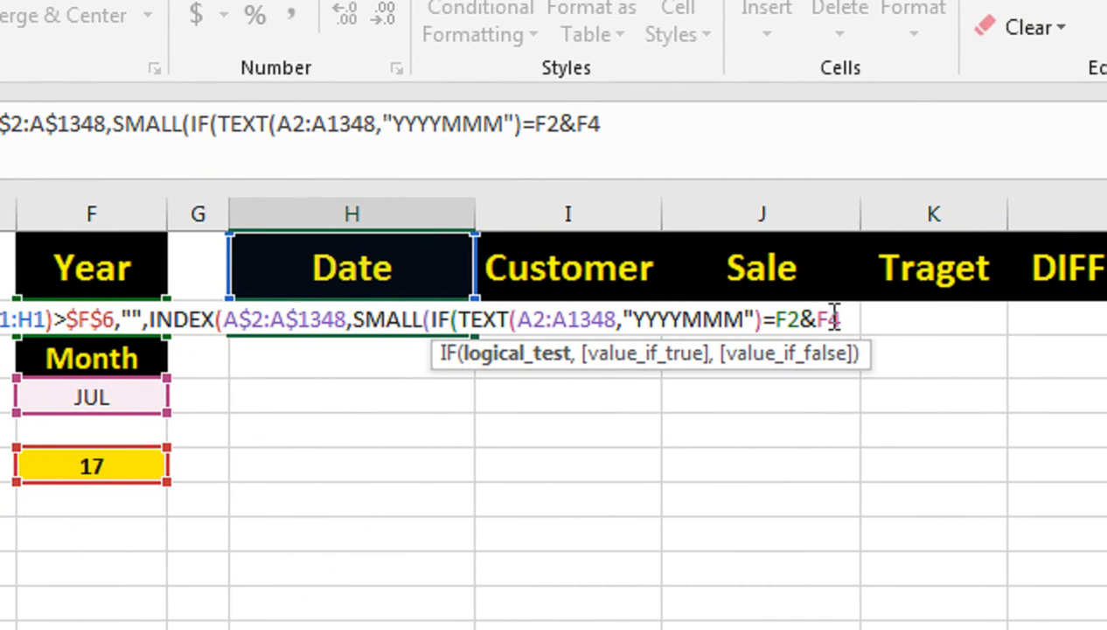
{"action": "key", "text": "F4"}
{"action": "left_click", "coordinate": [643, 319]}
{"action": "key", "text": "F4"}
{"action": "left_click", "coordinate": [774, 319]}
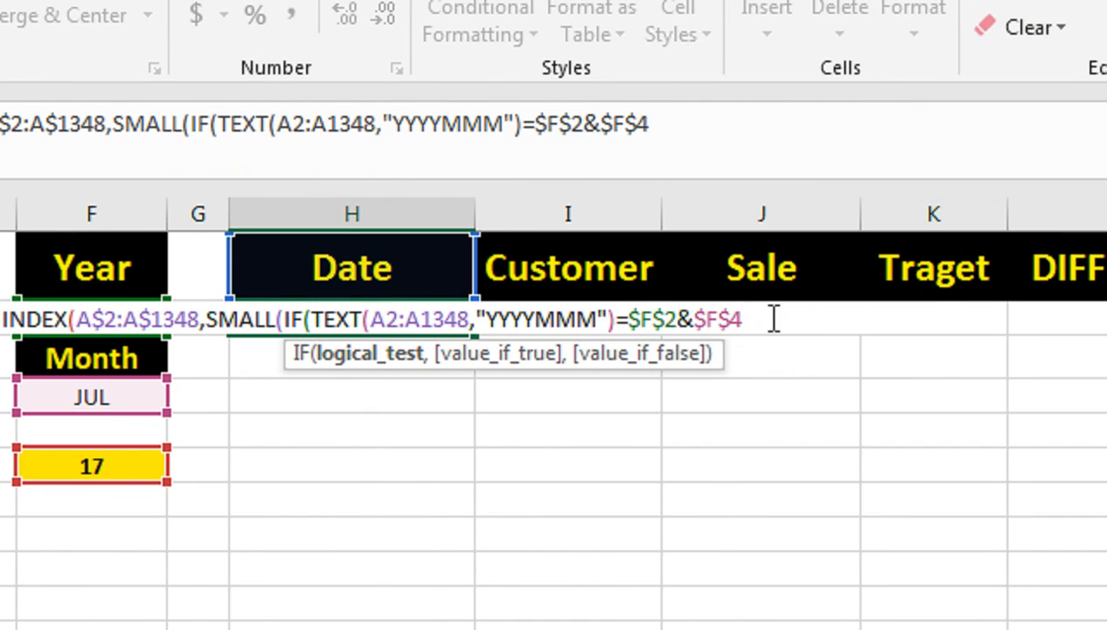
Step: Add ROW($A$2:$A$1348) as the true result of the inner IF
{"action": "type", "text": ",ROW"}
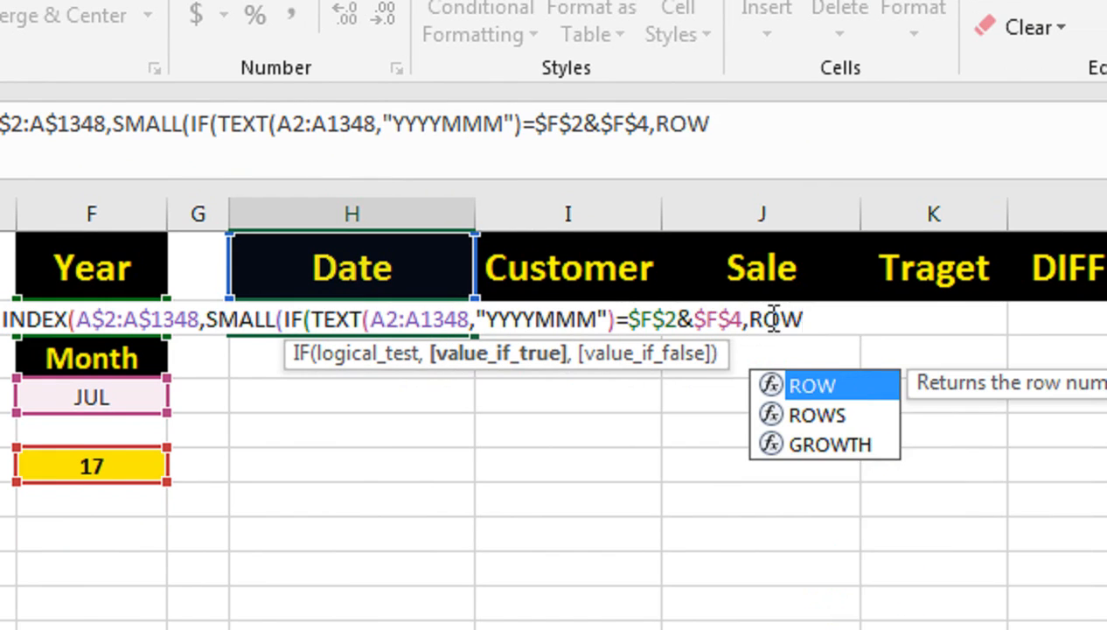
{"action": "type", "text": "("}
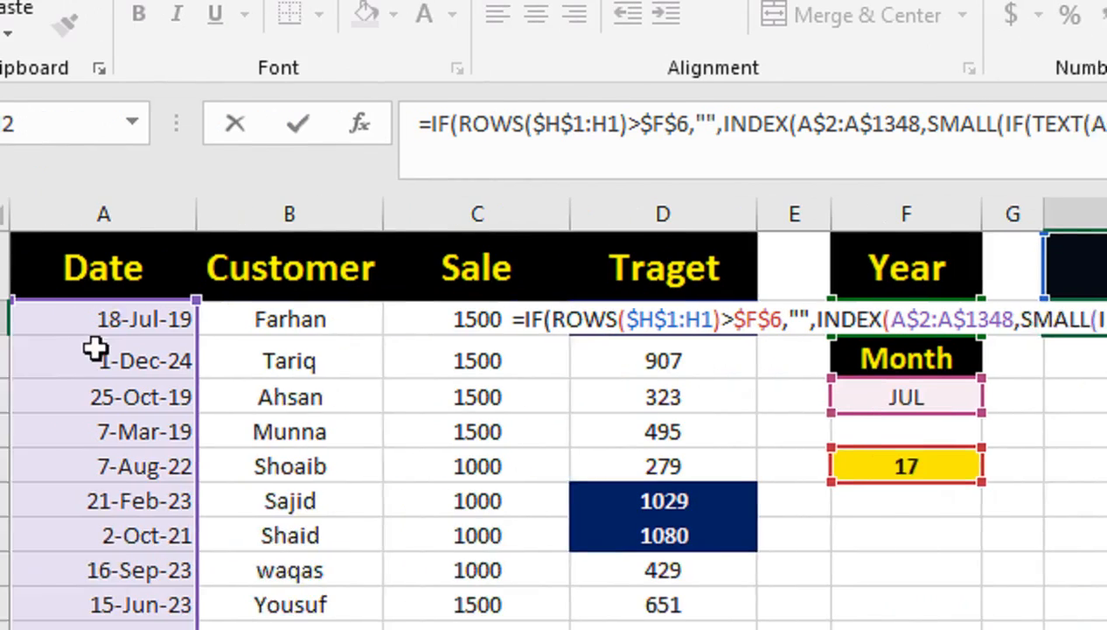
{"action": "left_click", "coordinate": [150, 308]}
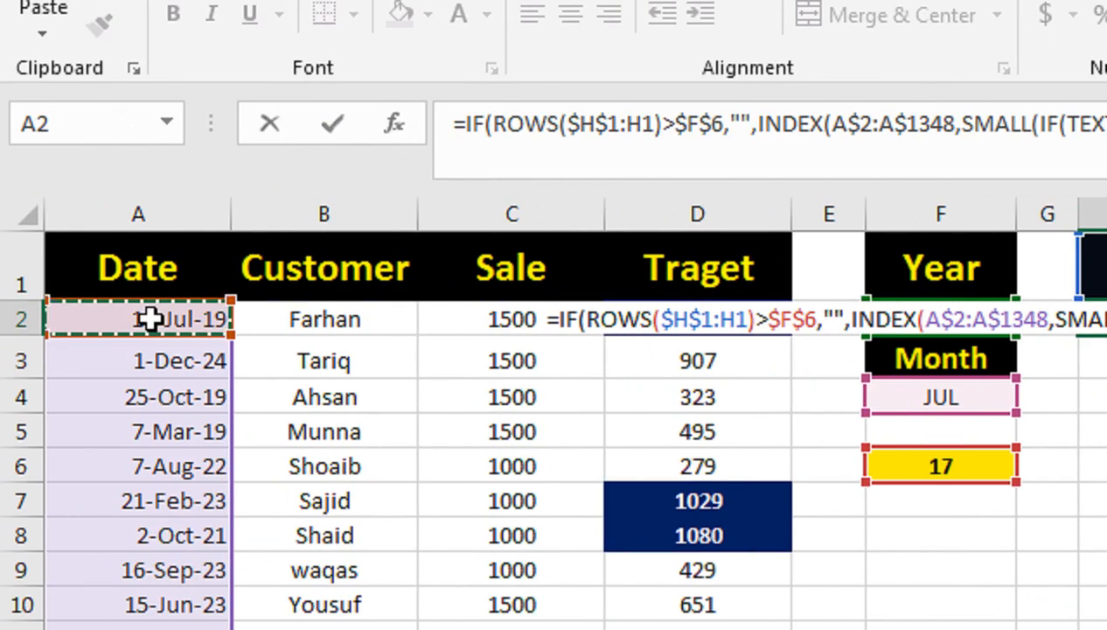
{"action": "key", "text": "ctrl+shift+Down"}
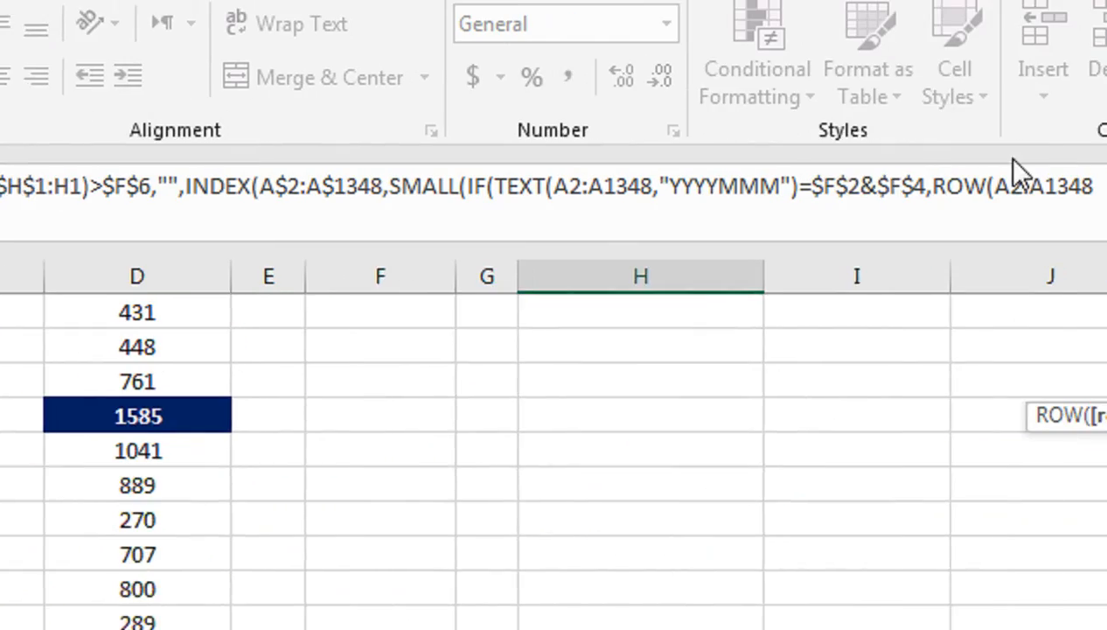
{"action": "key", "text": "F4"}
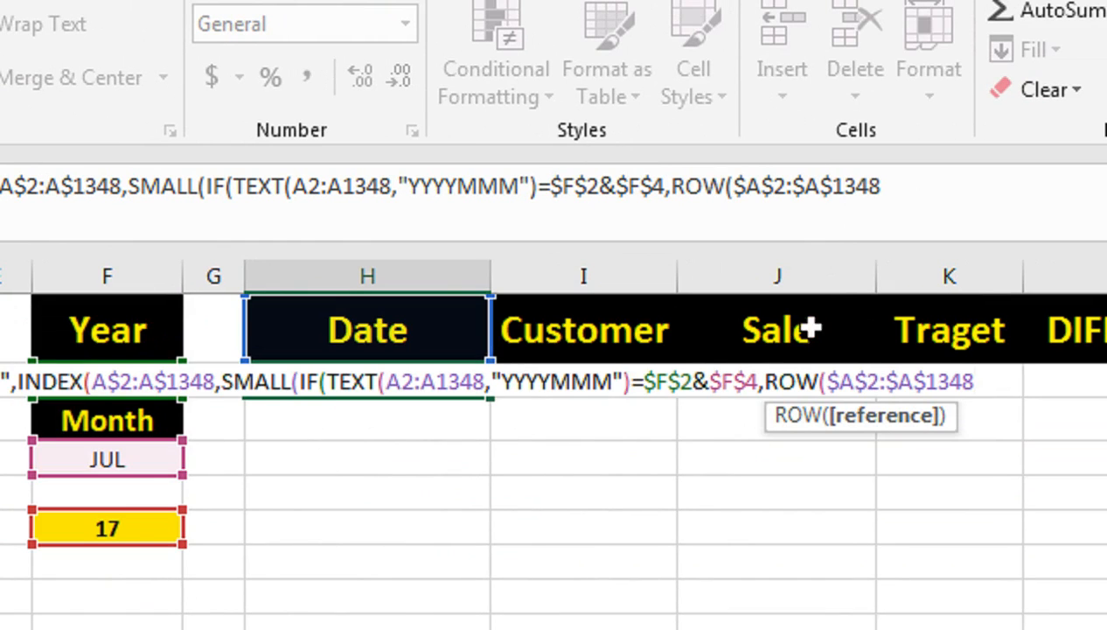
{"action": "type", "text": ")"}
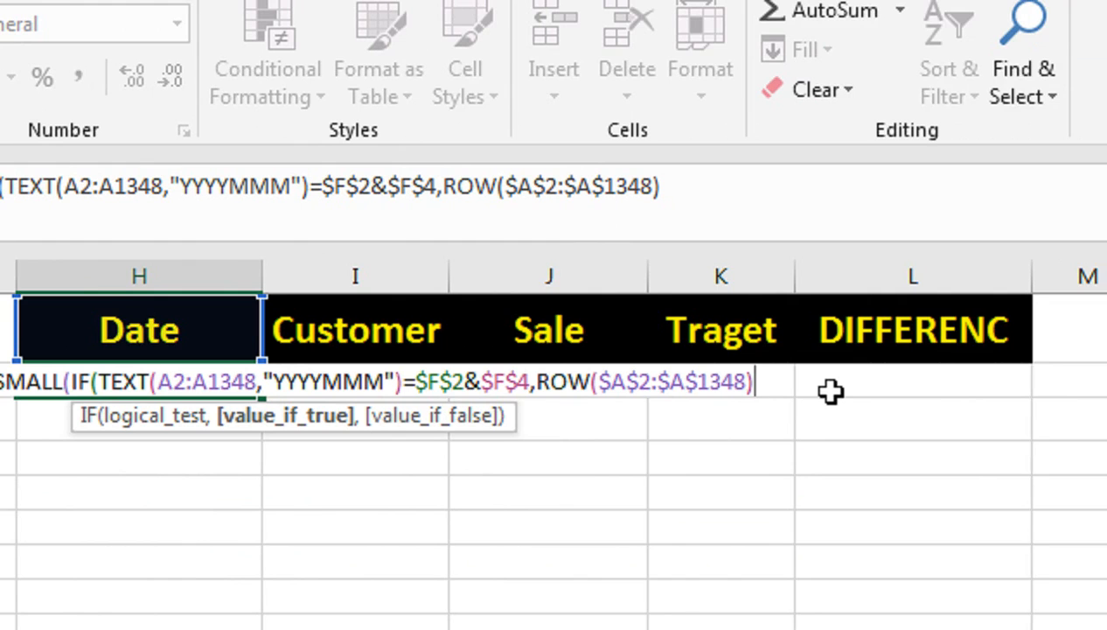
{"action": "type", "text": "-ROW"}
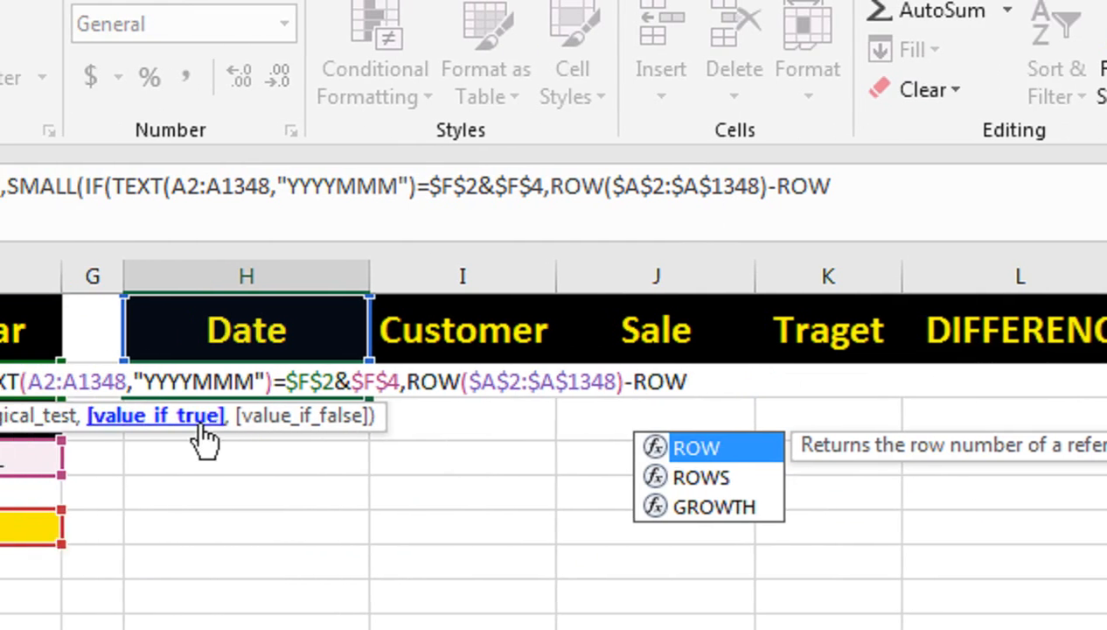
{"action": "type", "text": "(IF"}
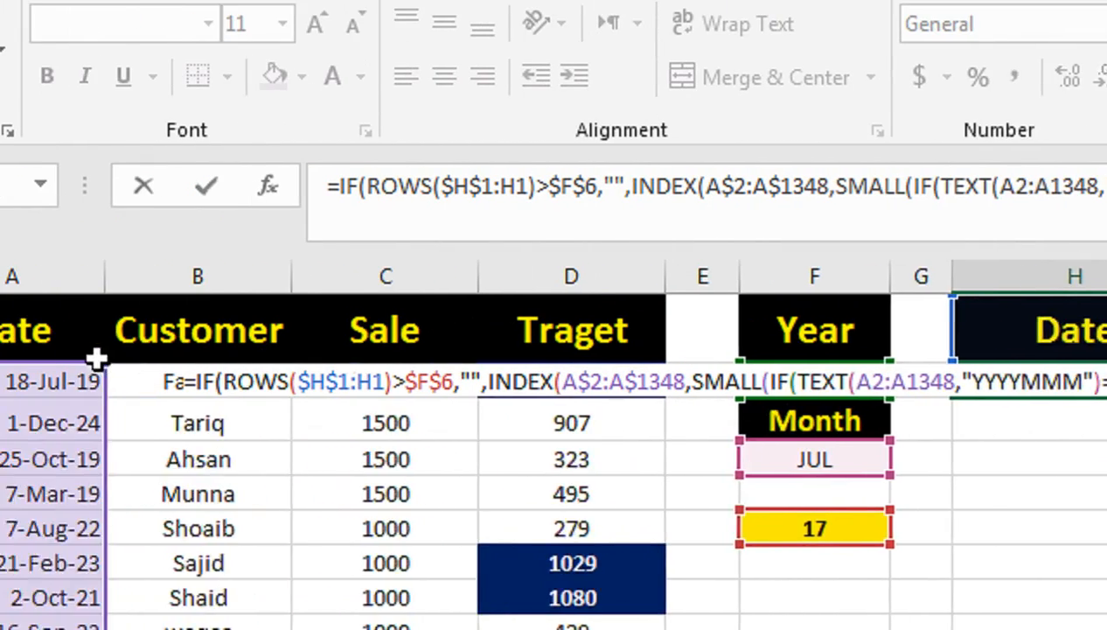
Step: Subtract ROW($A$2) from the row numbers, add 1, and close the inner IF function
{"action": "left_click", "coordinate": [213, 376]}
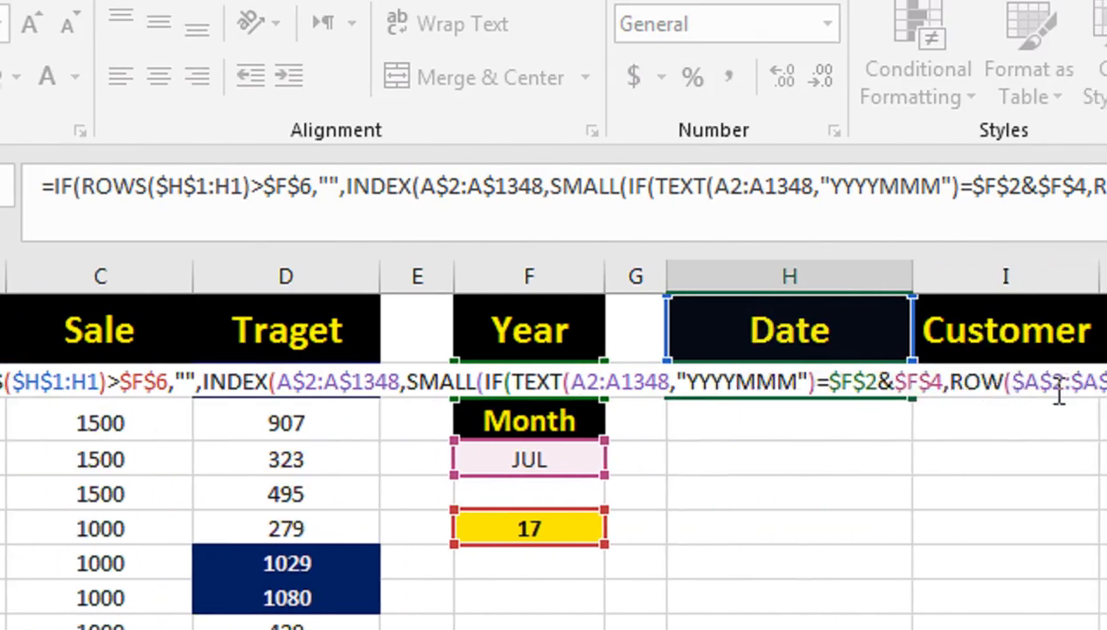
{"action": "key", "text": "F4"}
{"action": "type", "text": ")-ROW($A$2"}
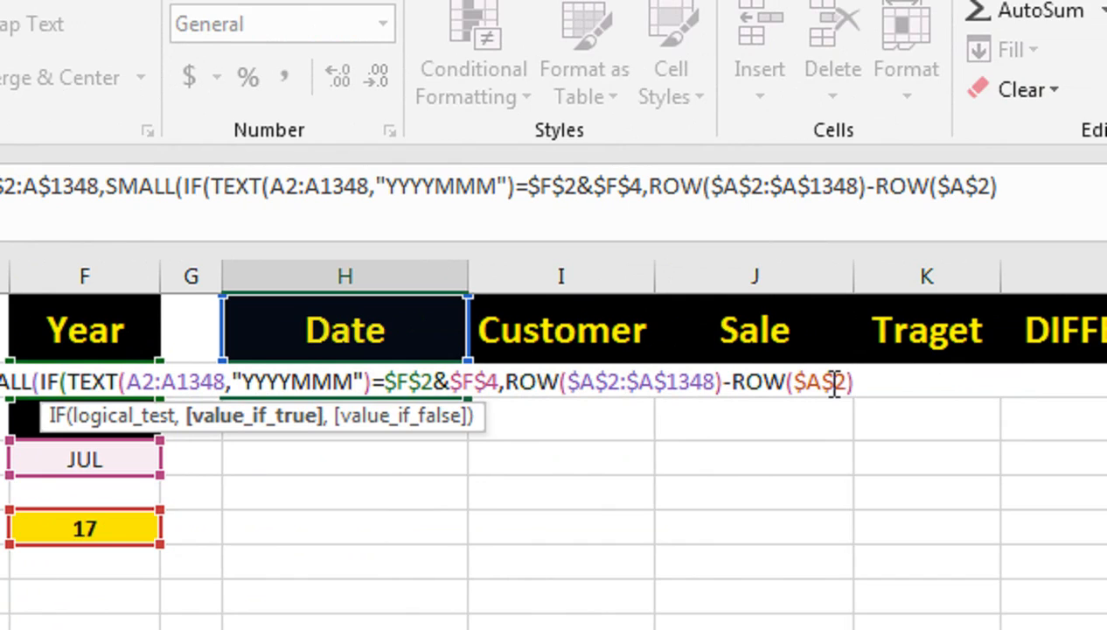
{"action": "type", "text": "+1,"}
{"action": "key", "text": "BackSpace"}
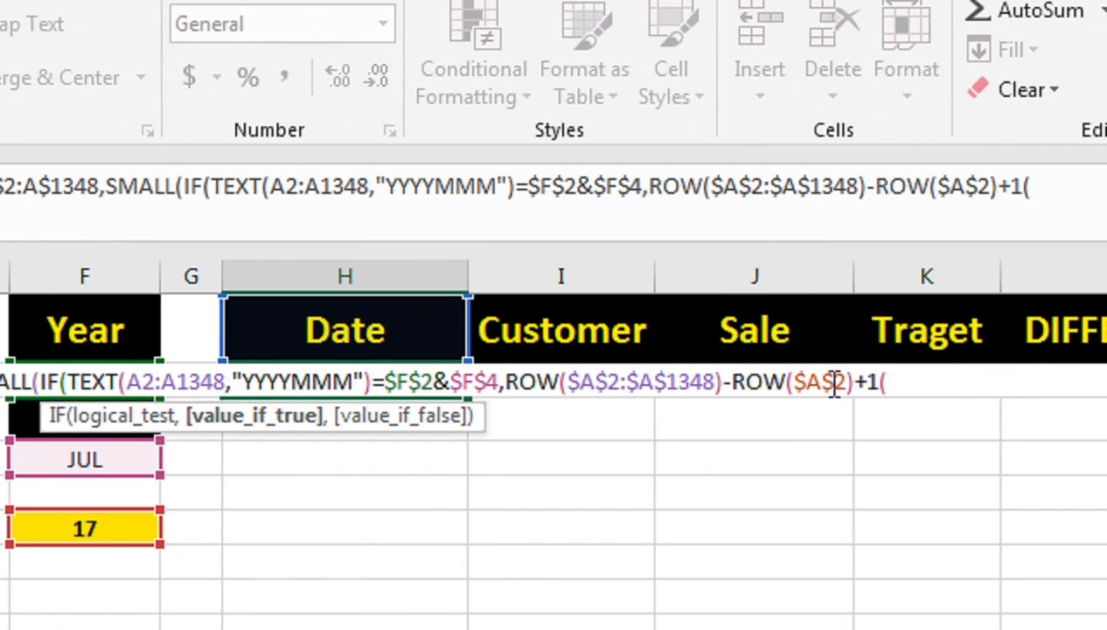
{"action": "type", "text": ")"}
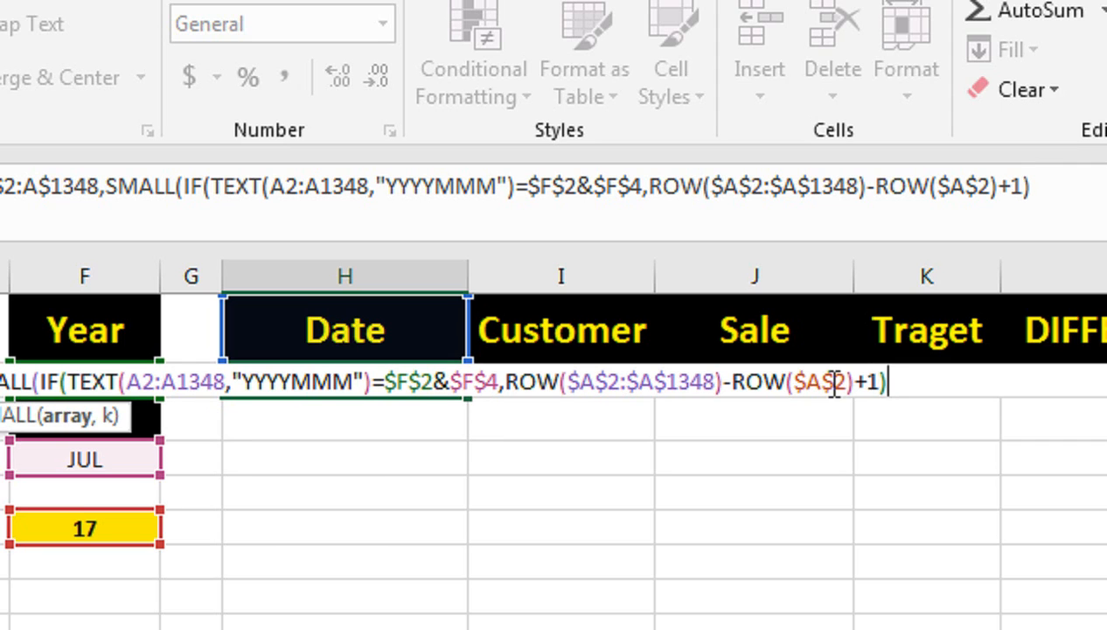
{"action": "type", "text": ","}
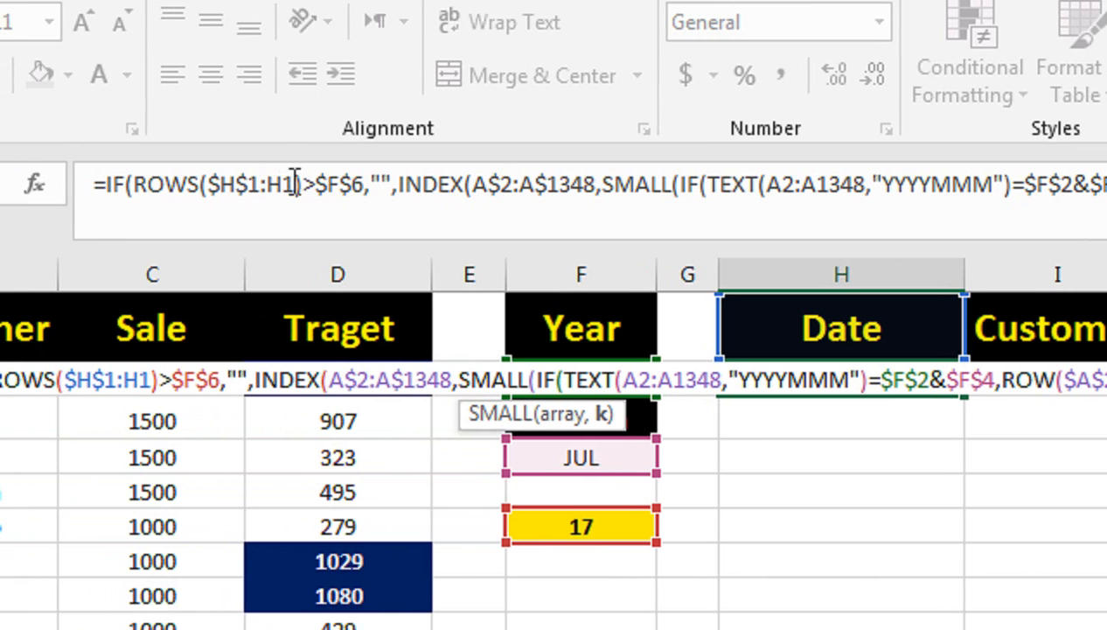
Step: Reuse ROWS($H$1:H1) as the k argument of SMALL, close all functions, and enter H2 as an array formula
{"action": "left_click_drag", "start_coordinate": [302, 184], "coordinate": [135, 206]}
{"action": "key", "text": "ctrl+c"}
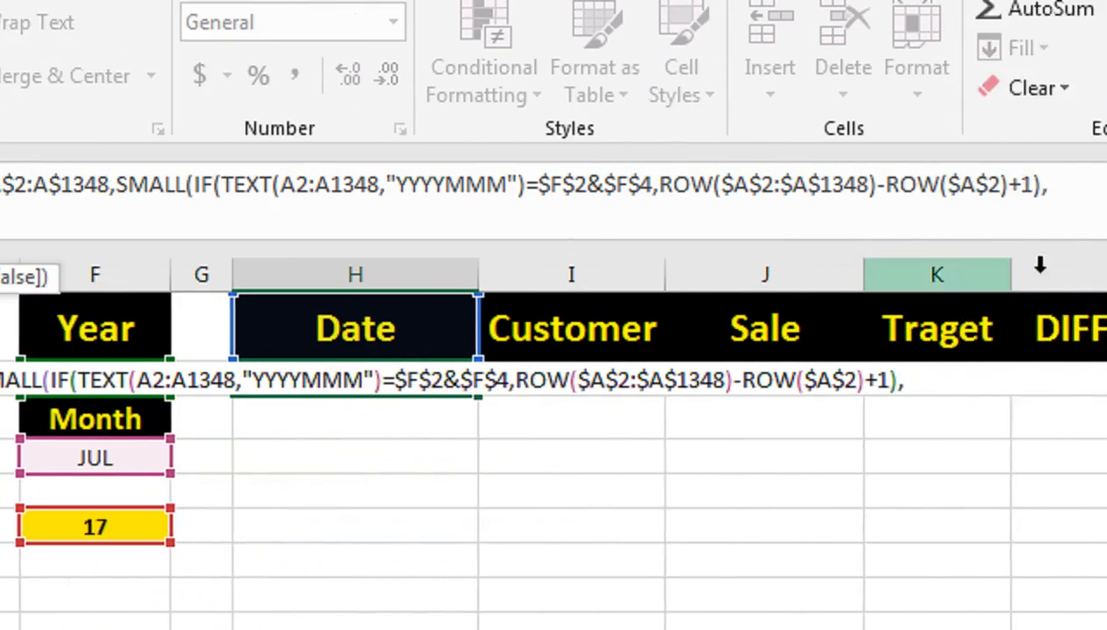
{"action": "left_click", "coordinate": [862, 195]}
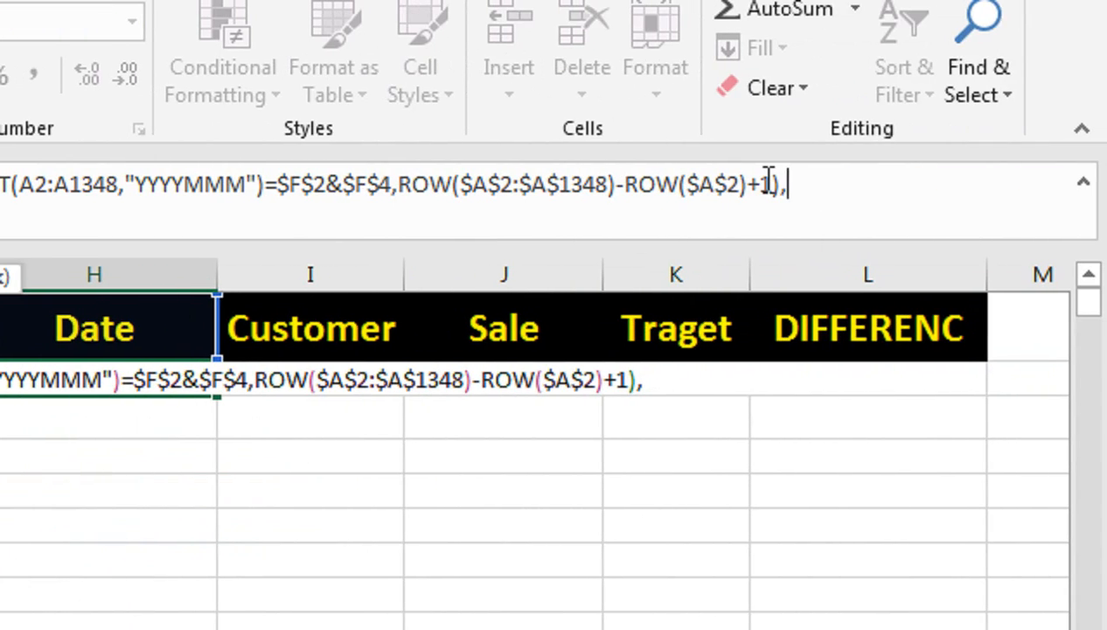
{"action": "key", "text": "ctrl+v"}
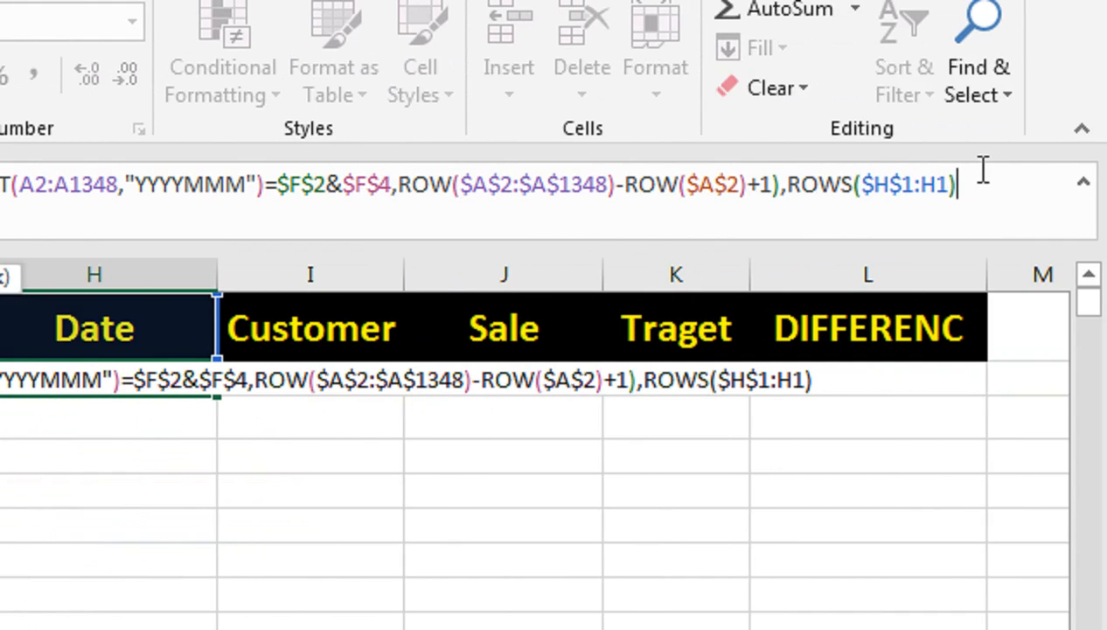
{"action": "type", "text": ")"}
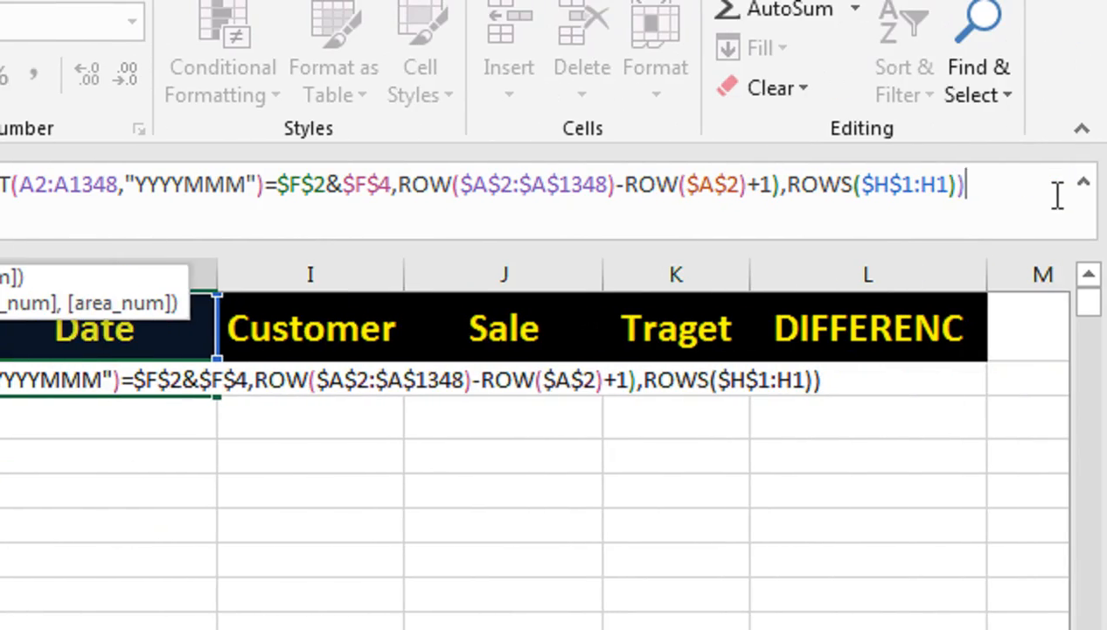
{"action": "type", "text": ")"}
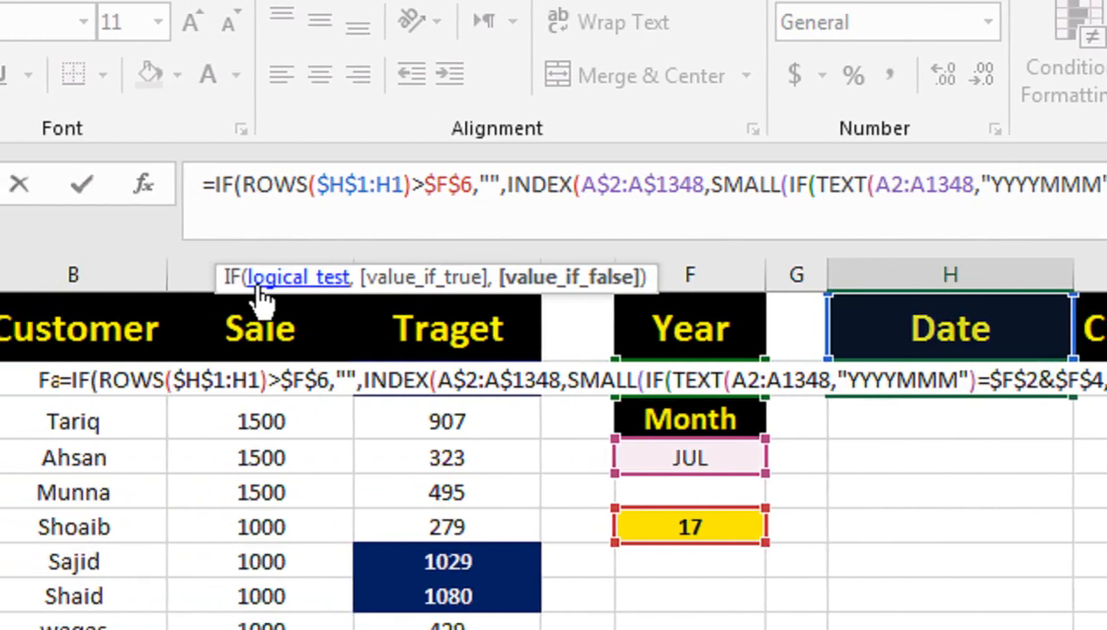
{"action": "type", "text": ")=$F$2&$F$4,ROW($A"}
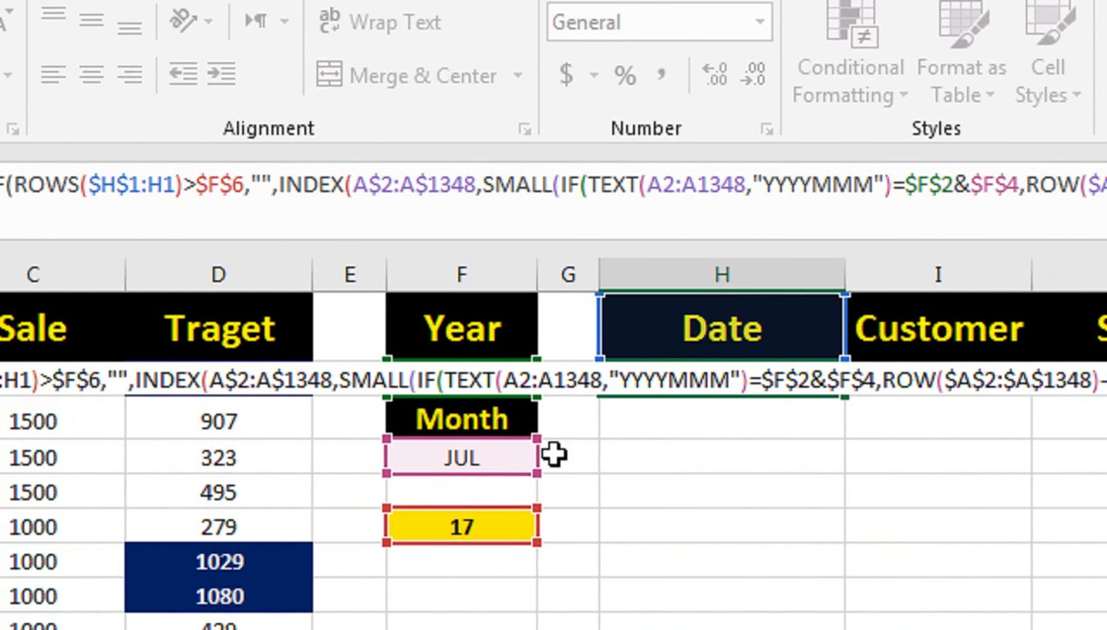
{"action": "key", "text": "ctrl+shift+Return"}
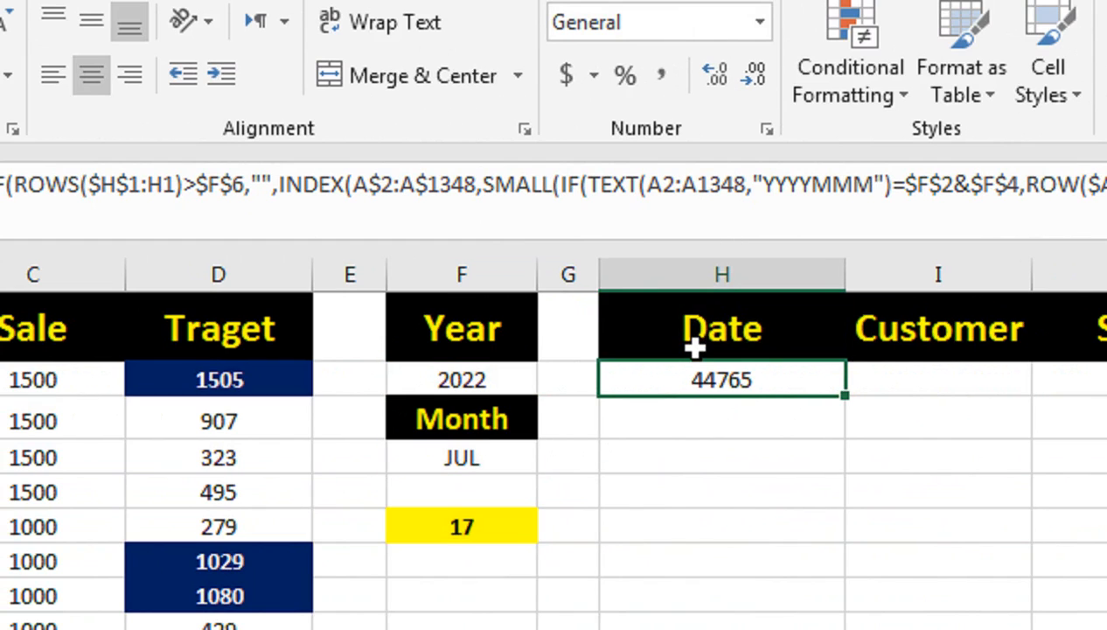
Step: Format the result in H2 as a date with day, abbreviated month and two-digit year
{"action": "key", "text": "ctrl+shift+3"}
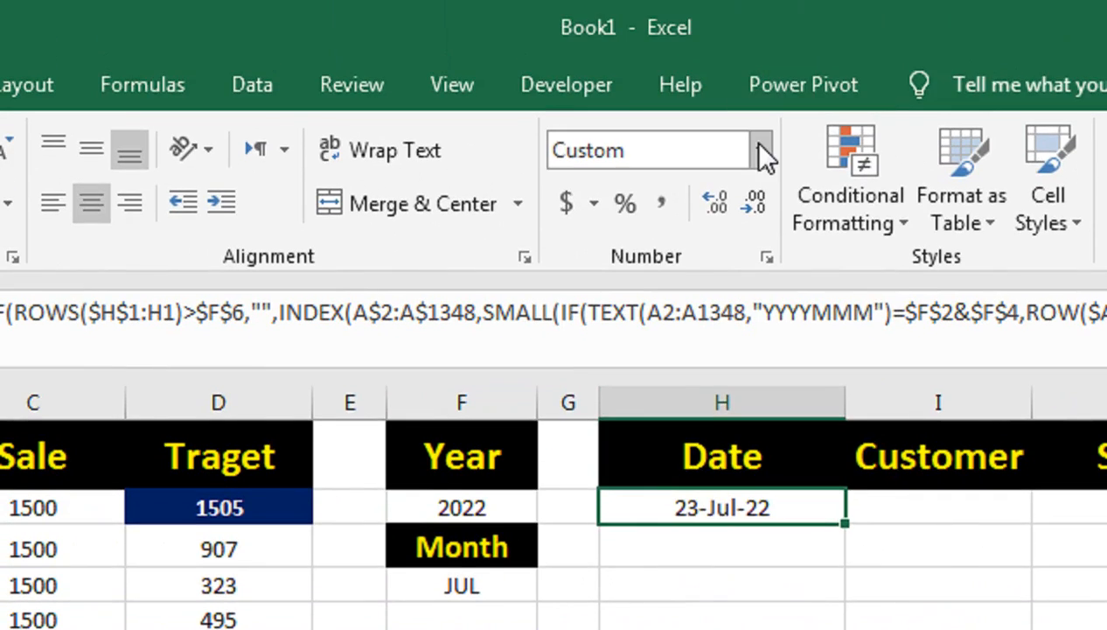
{"action": "left_click", "coordinate": [759, 22]}
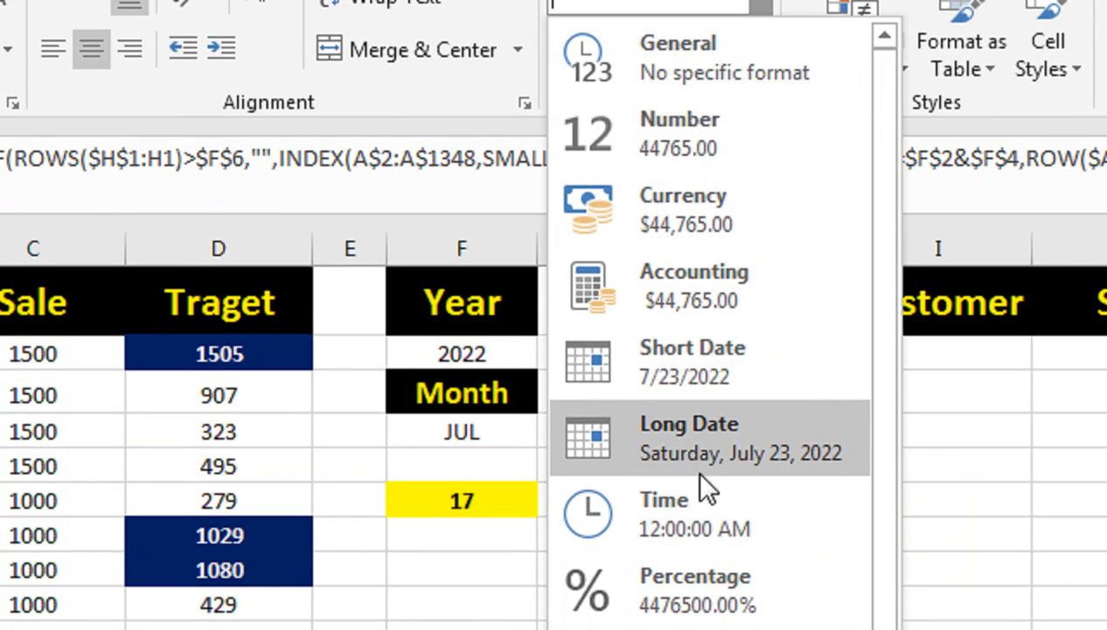
{"action": "left_click", "coordinate": [924, 429]}
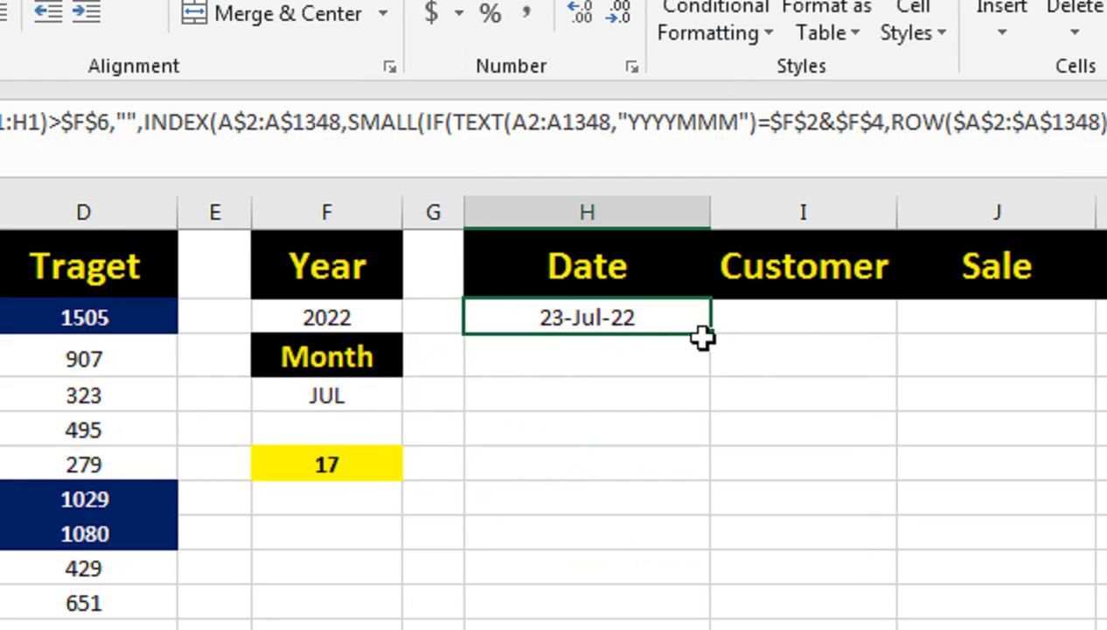
Step: Fill the H2 array formula down to row 39 and across to column K
{"action": "left_click_drag", "start_coordinate": [707, 337], "coordinate": [694, 560]}
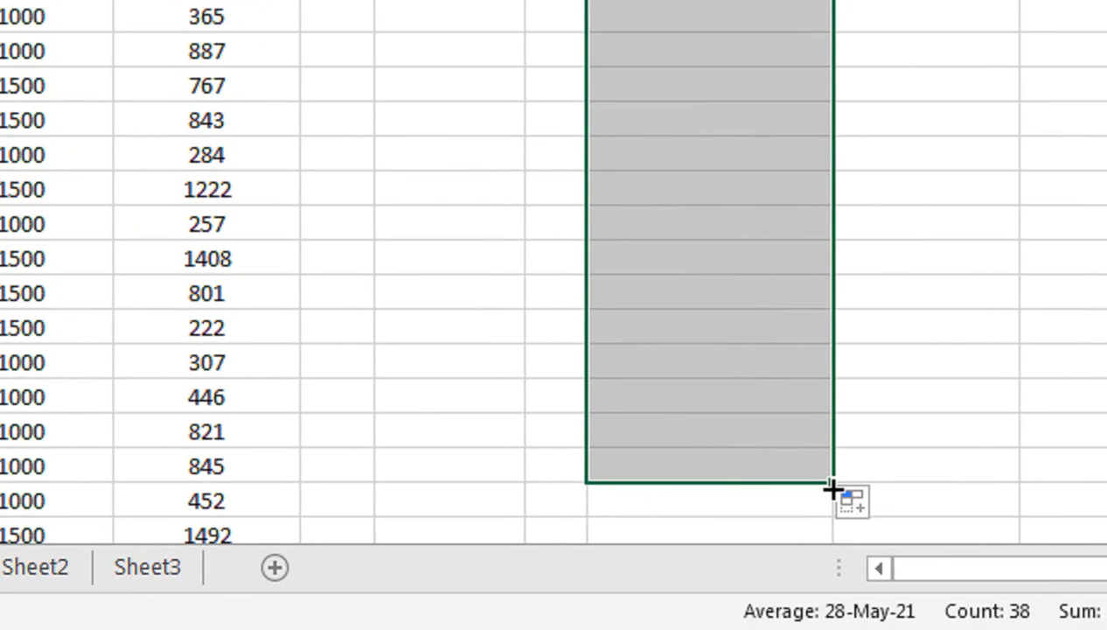
{"action": "left_click_drag", "start_coordinate": [847, 501], "coordinate": [1106, 440]}
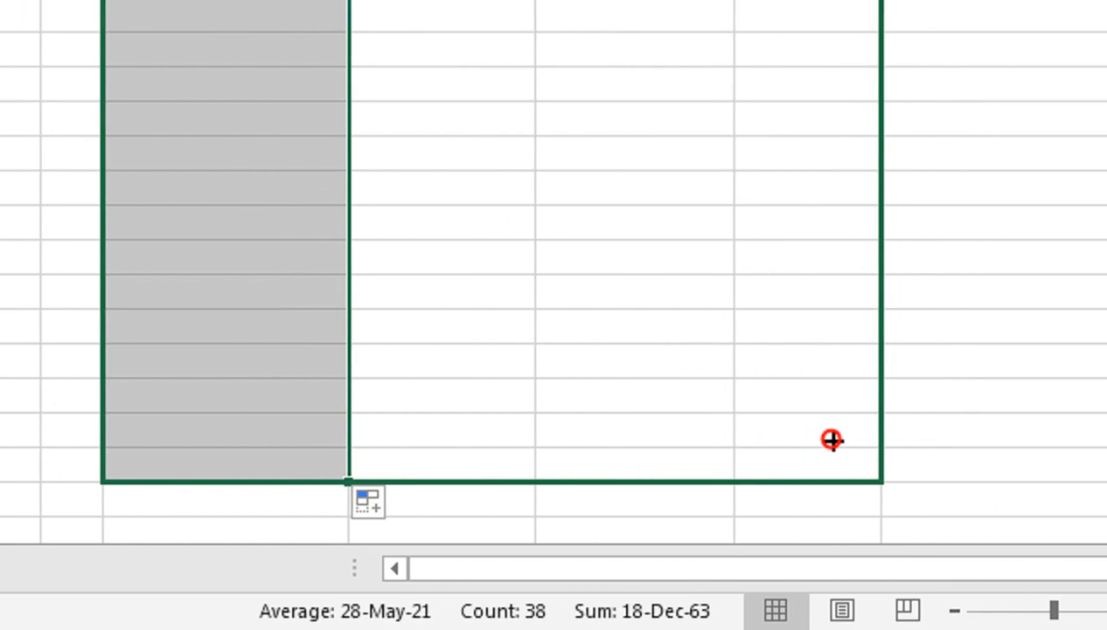
{"action": "left_click_drag", "start_coordinate": [831, 439], "coordinate": [833, 439]}
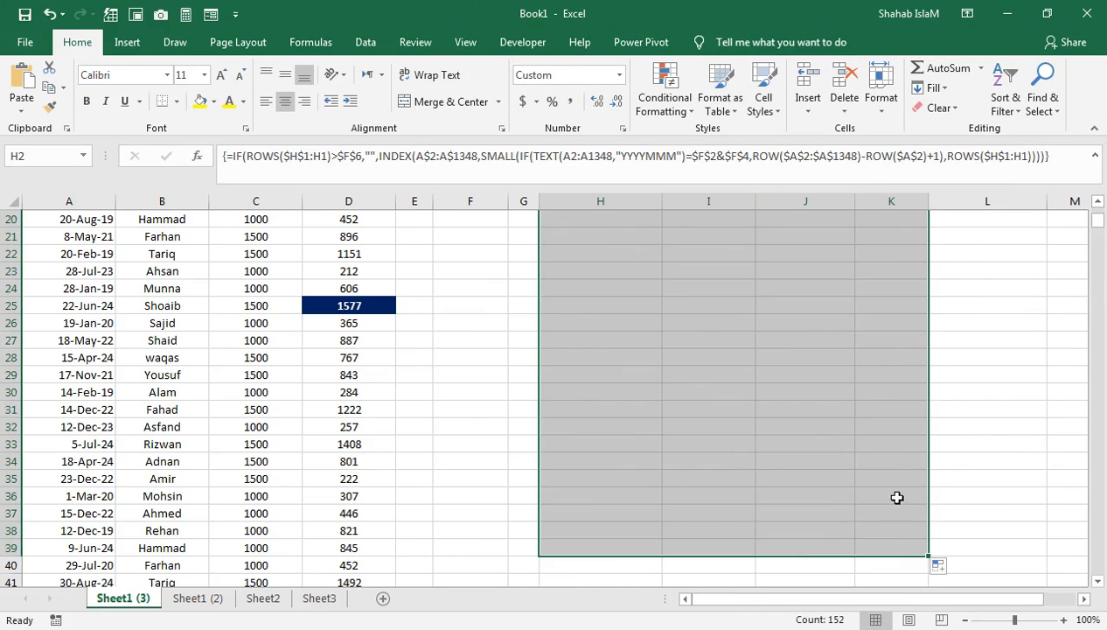
Step: Make the TEXT range in the H2 formula absolute as $A$2:$A$1348 and re-enter it as an array formula
{"action": "left_click", "coordinate": [1102, 442]}
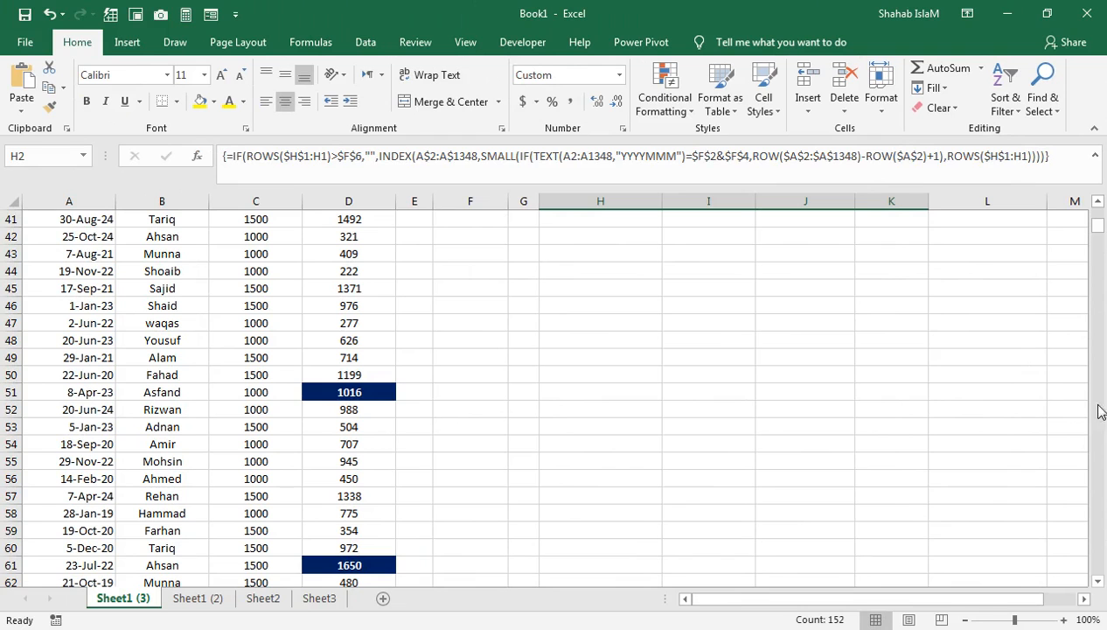
{"action": "left_click", "coordinate": [1101, 201]}
{"action": "left_click_drag", "start_coordinate": [1098, 203], "coordinate": [1097, 203]}
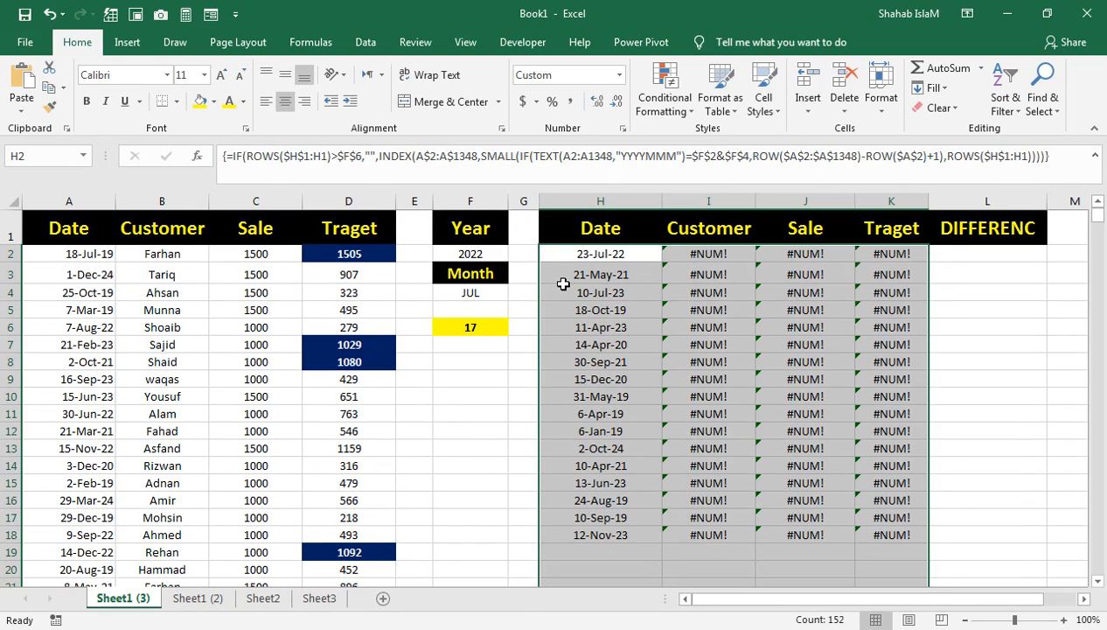
{"action": "left_click", "coordinate": [590, 251]}
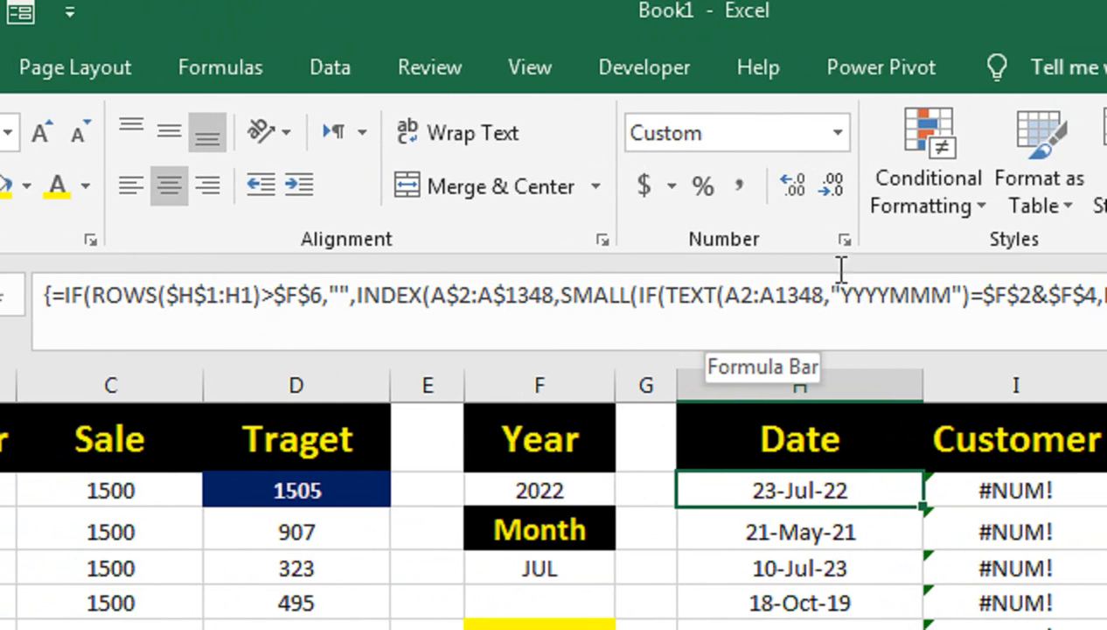
{"action": "left_click_drag", "start_coordinate": [875, 302], "coordinate": [733, 308]}
{"action": "key", "text": "F4"}
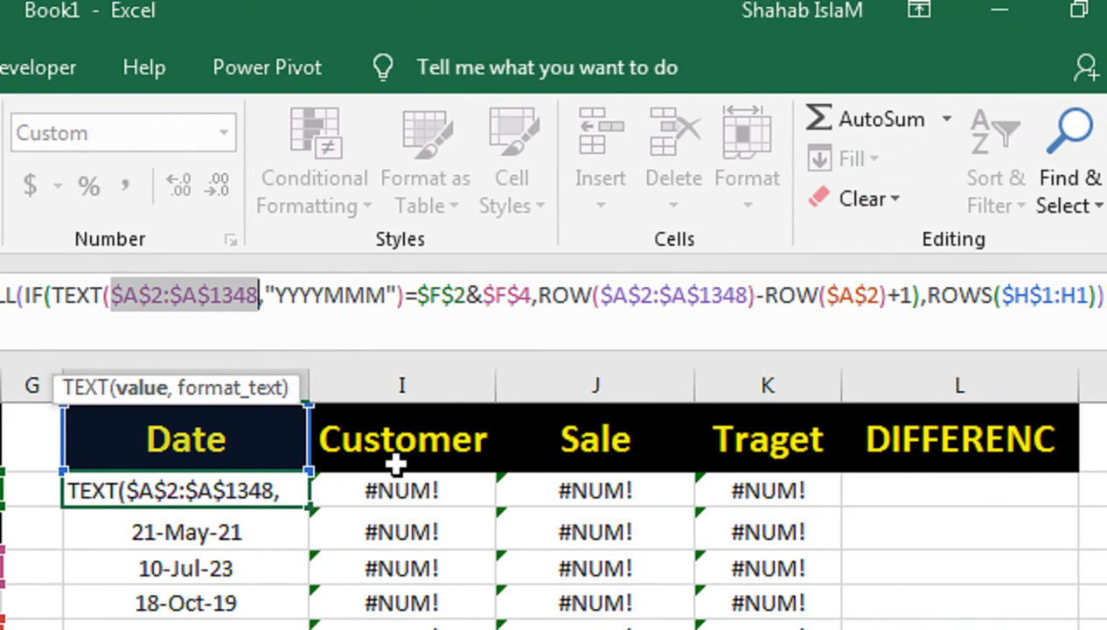
{"action": "key", "text": "ctrl+shift+Return"}
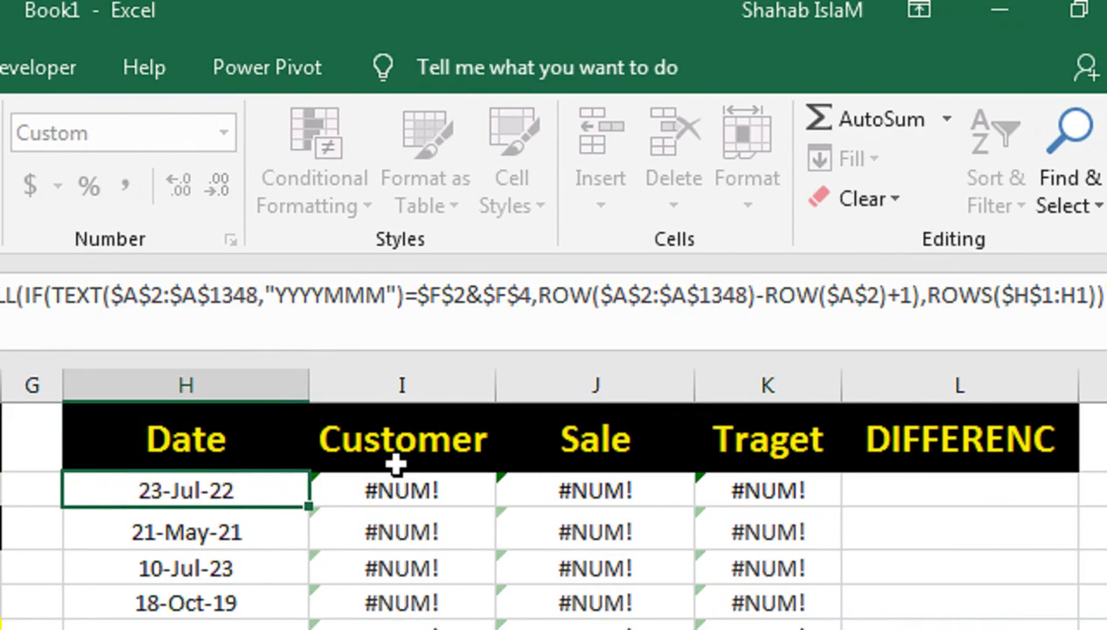
Step: Fill the corrected H2 array formula through the whole extraction range, columns H to K
{"action": "key", "text": "ctrl+shift+Down"}
{"action": "key", "text": "ctrl+shift+Right"}
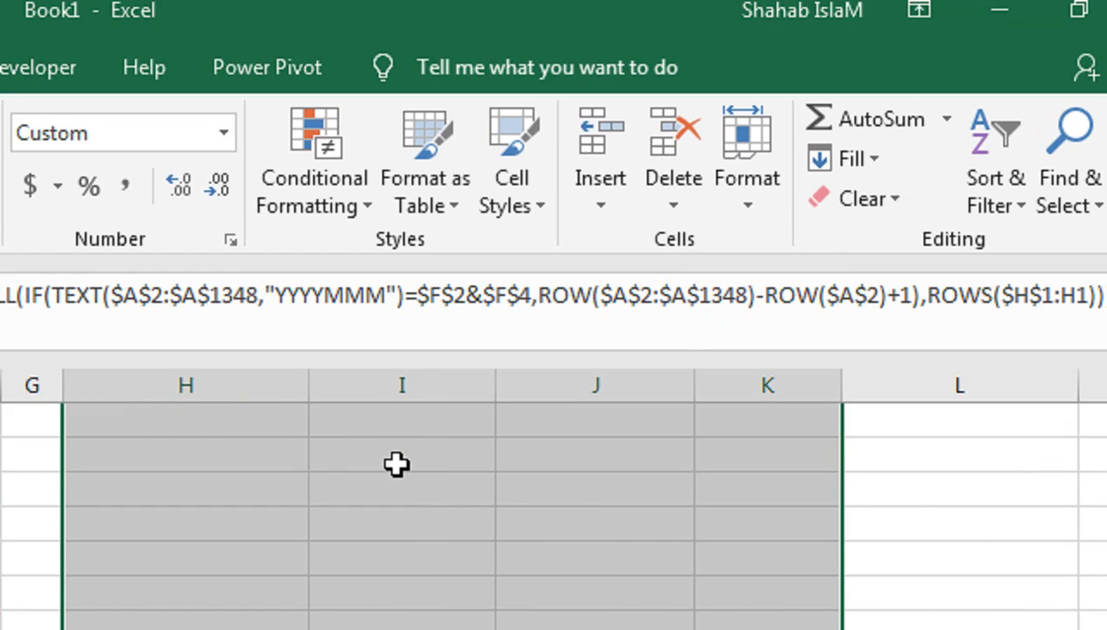
{"action": "key", "text": "ctrl+d"}
{"action": "key", "text": "ctrl+Up"}
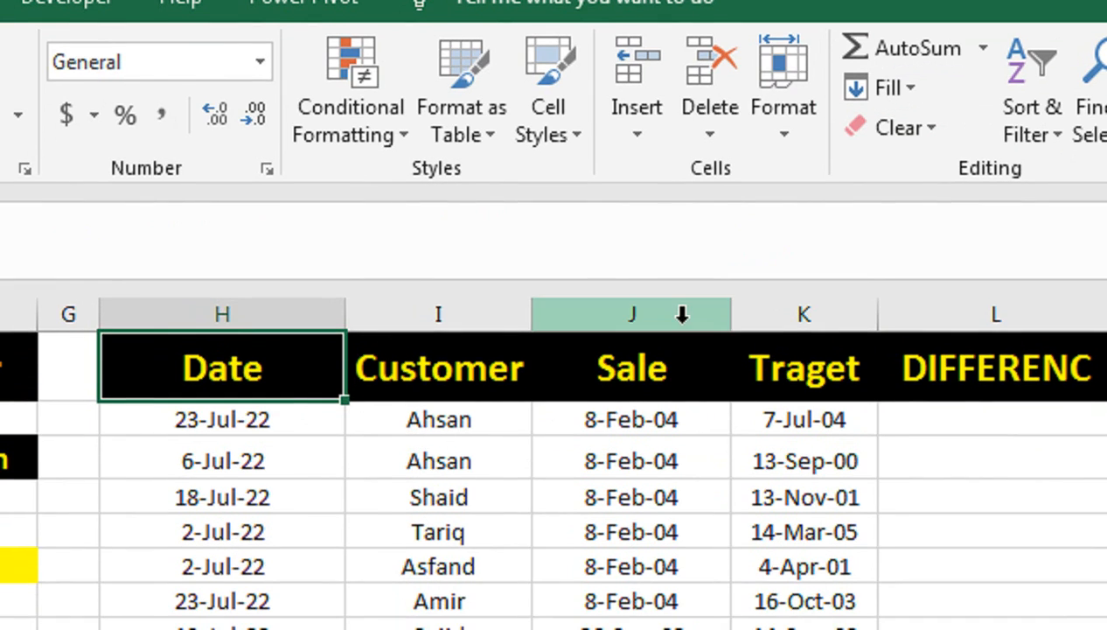
Step: Apply the General number format to the extracted Sale and Traget columns, J and K
{"action": "left_click_drag", "start_coordinate": [682, 311], "coordinate": [786, 322]}
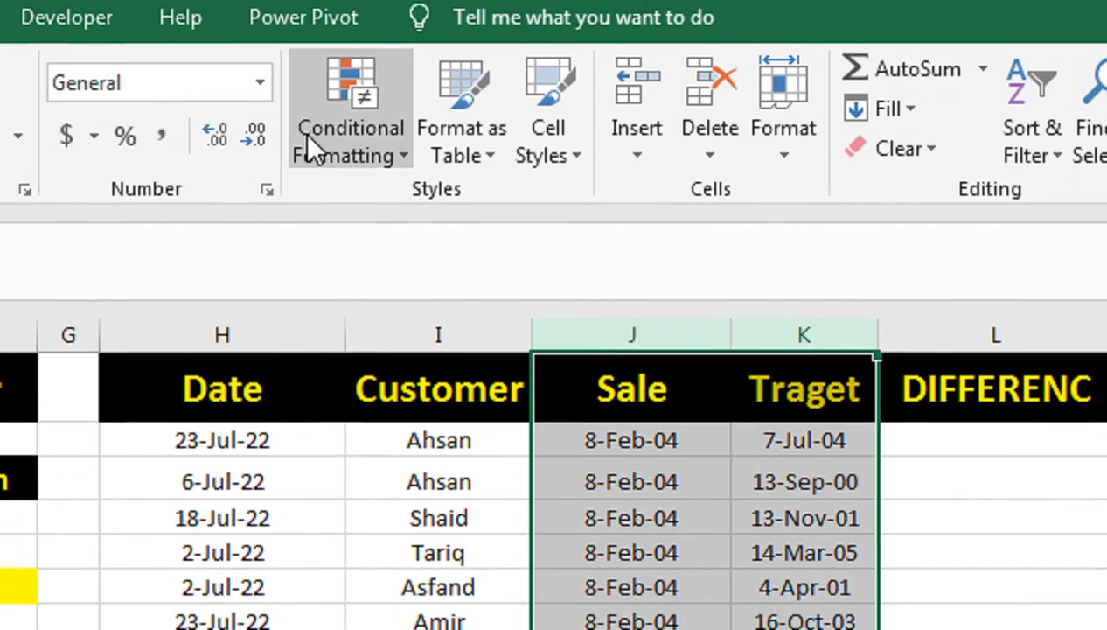
{"action": "left_click", "coordinate": [259, 62]}
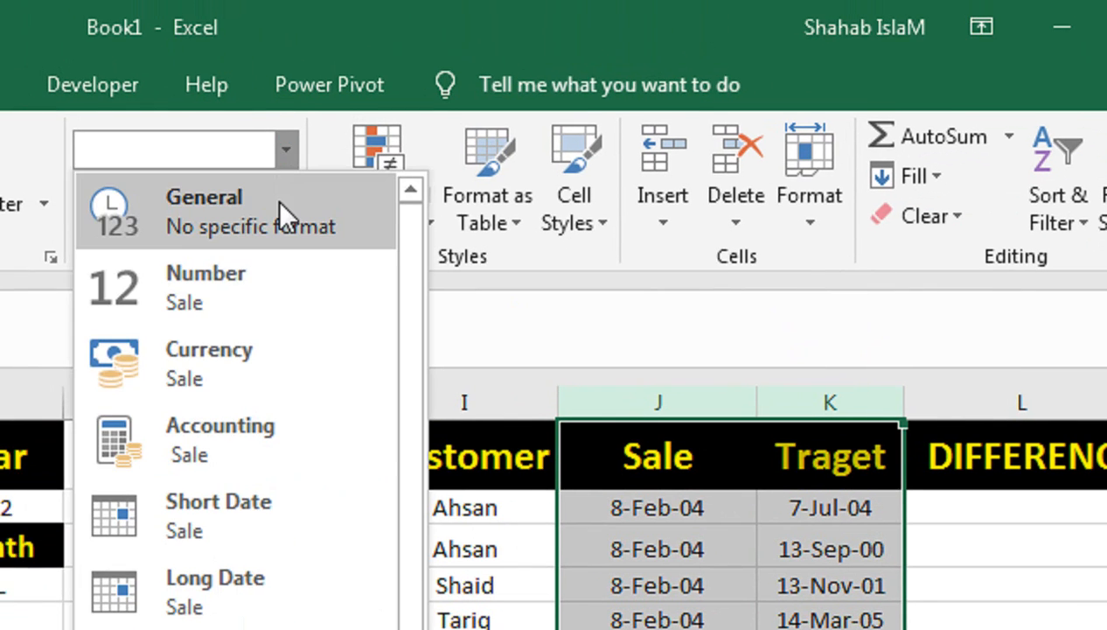
{"action": "left_click", "coordinate": [276, 199]}
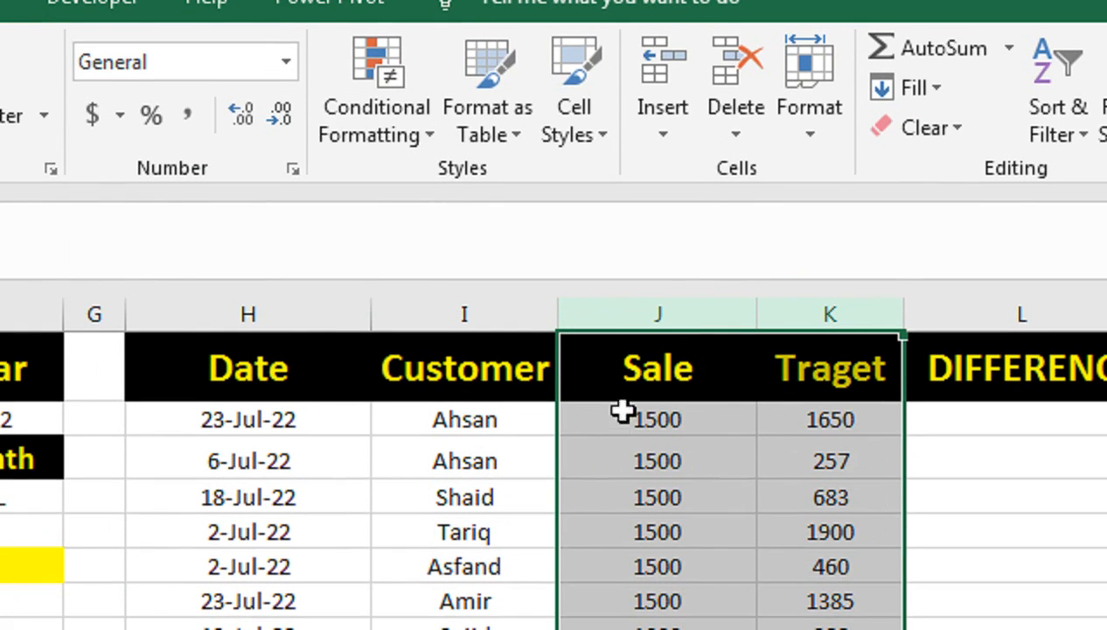
{"action": "left_click", "coordinate": [822, 429]}
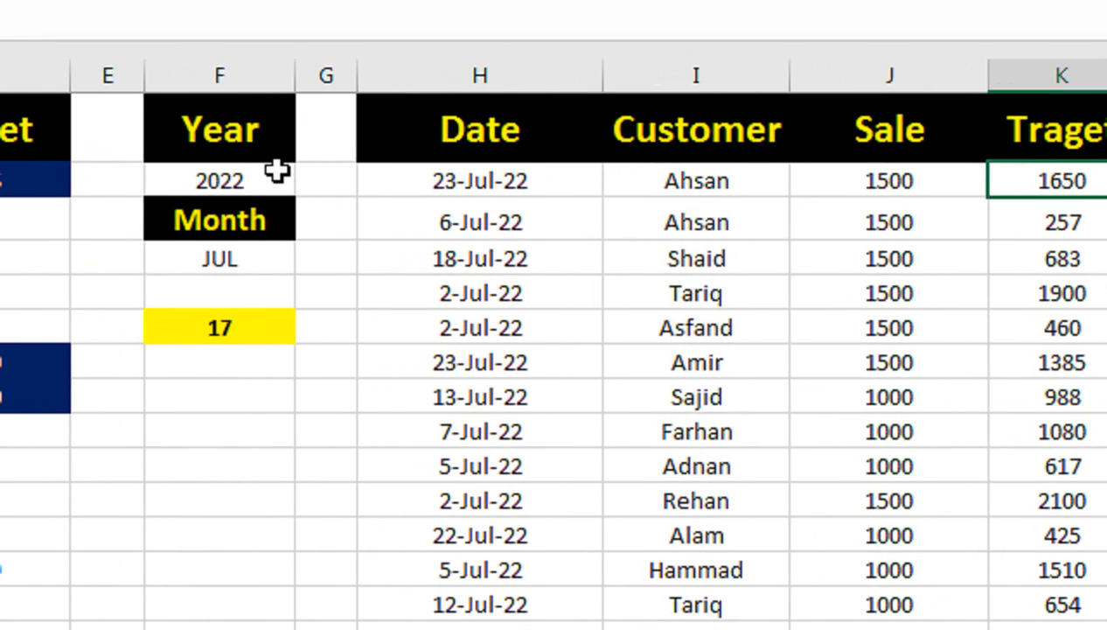
Step: Set the year in F2 to 2021
{"action": "left_click", "coordinate": [263, 180]}
{"action": "double_click", "coordinate": [263, 180]}
{"action": "key", "text": "BackSpace"}
{"action": "key", "text": "BackSpace"}
{"action": "type", "text": "1"}
{"action": "key", "text": "BackSpace"}
{"action": "type", "text": "21"}
{"action": "key", "text": "Return"}
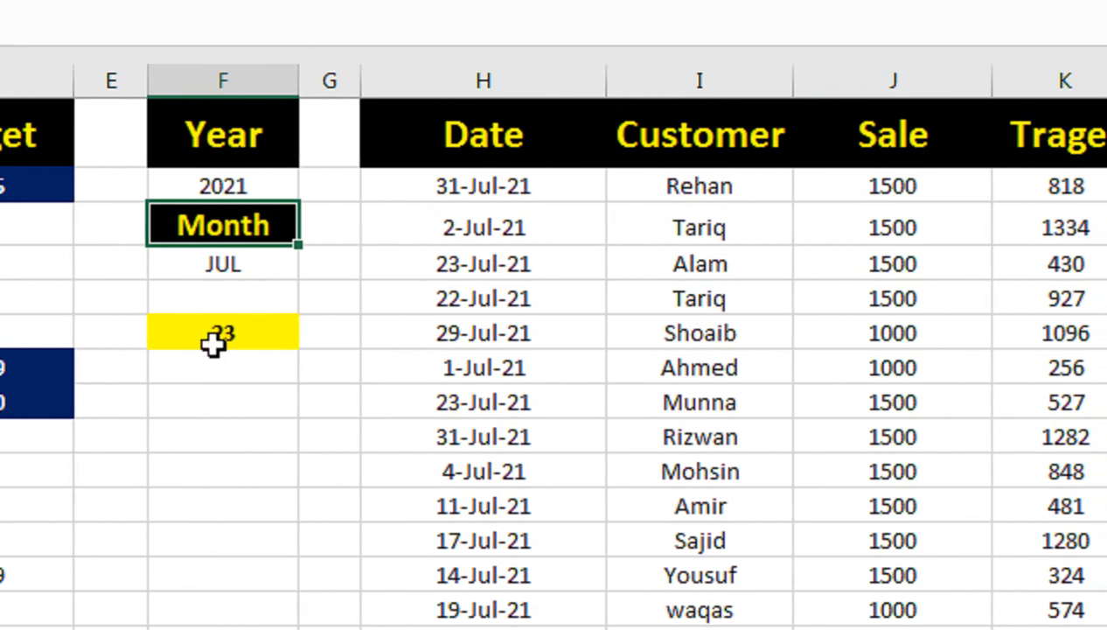
Step: Count the non-blank extracted dates in column H to compare them with the record count in F6
{"action": "left_click", "coordinate": [407, 182]}
{"action": "left_click_drag", "start_coordinate": [491, 184], "coordinate": [612, 508]}
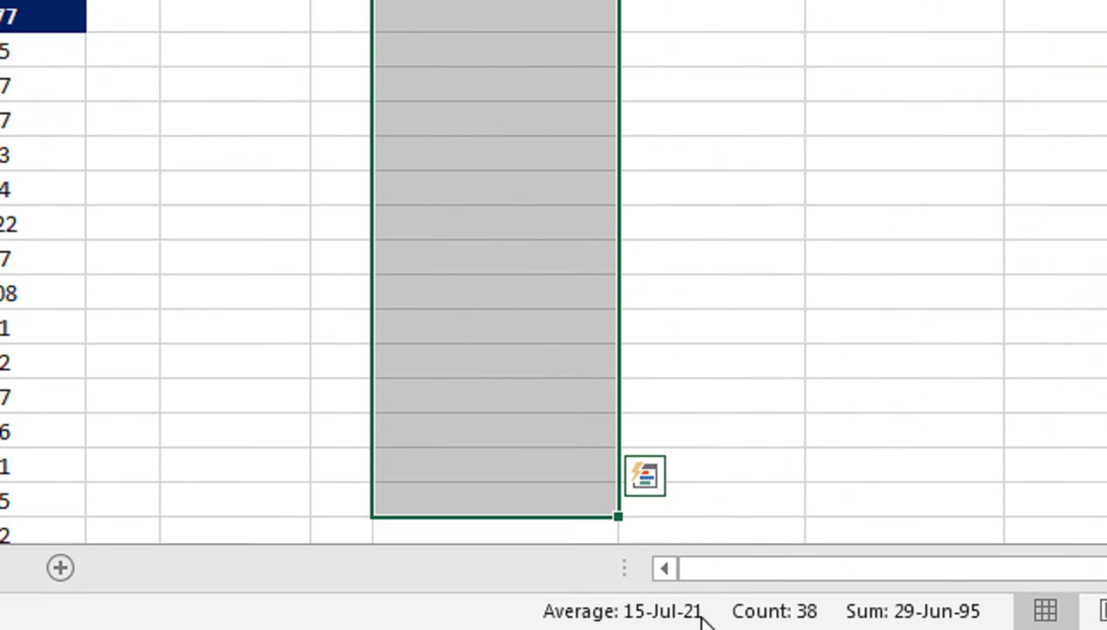
{"action": "left_click", "coordinate": [705, 414]}
{"action": "scroll", "coordinate": [704, 414], "scroll_direction": "up", "scroll_amount": 6}
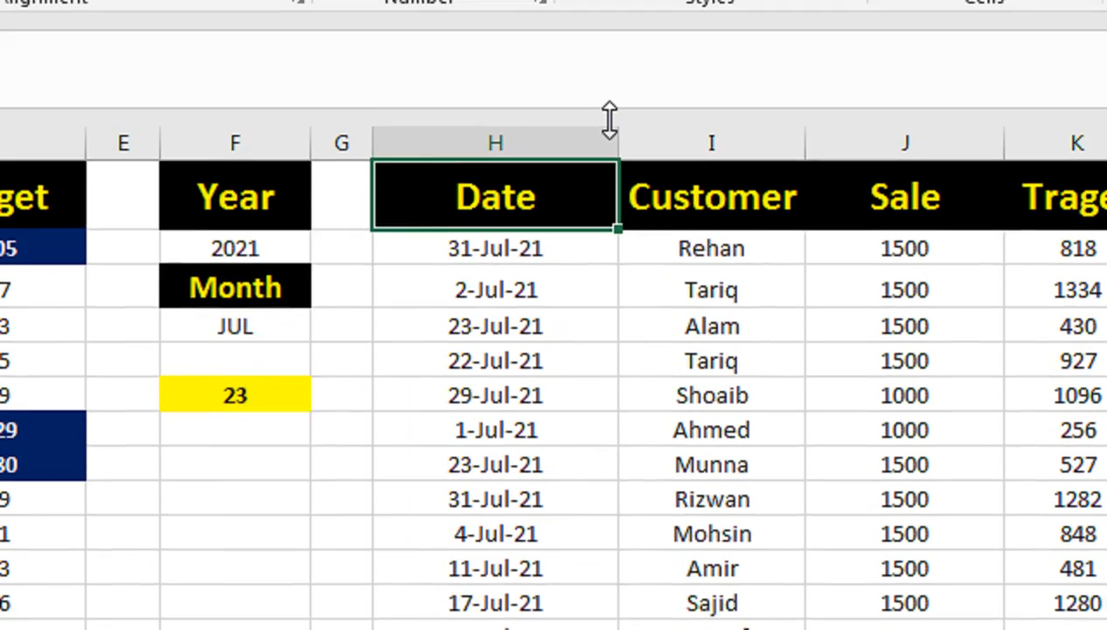
{"action": "key", "text": "Down"}
{"action": "key", "text": "ctrl+shift+Down"}
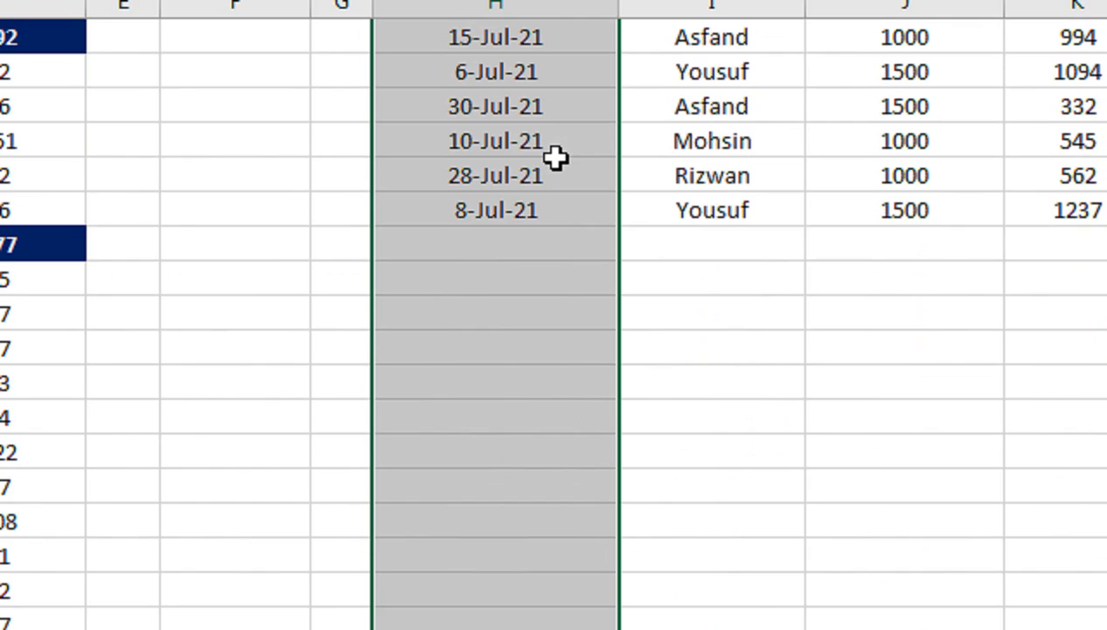
{"action": "key", "text": "shift+Up"}
{"action": "key", "text": "shift+Up"}
{"action": "key", "text": "shift+Up"}
{"action": "key", "text": "shift+Up"}
{"action": "key", "text": "shift+Up"}
{"action": "key", "text": "shift+Up"}
{"action": "key", "text": "shift+Up"}
{"action": "key", "text": "shift+Up"}
{"action": "key", "text": "shift+Up"}
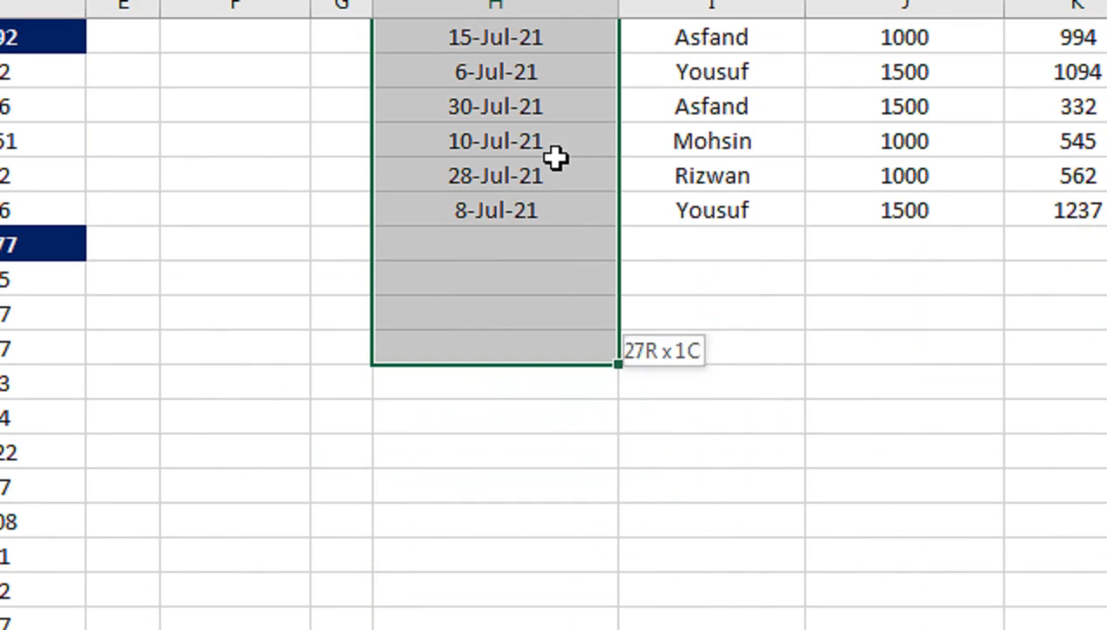
{"action": "key", "text": "shift+Up"}
{"action": "key", "text": "shift+Up"}
{"action": "key", "text": "shift+Up"}
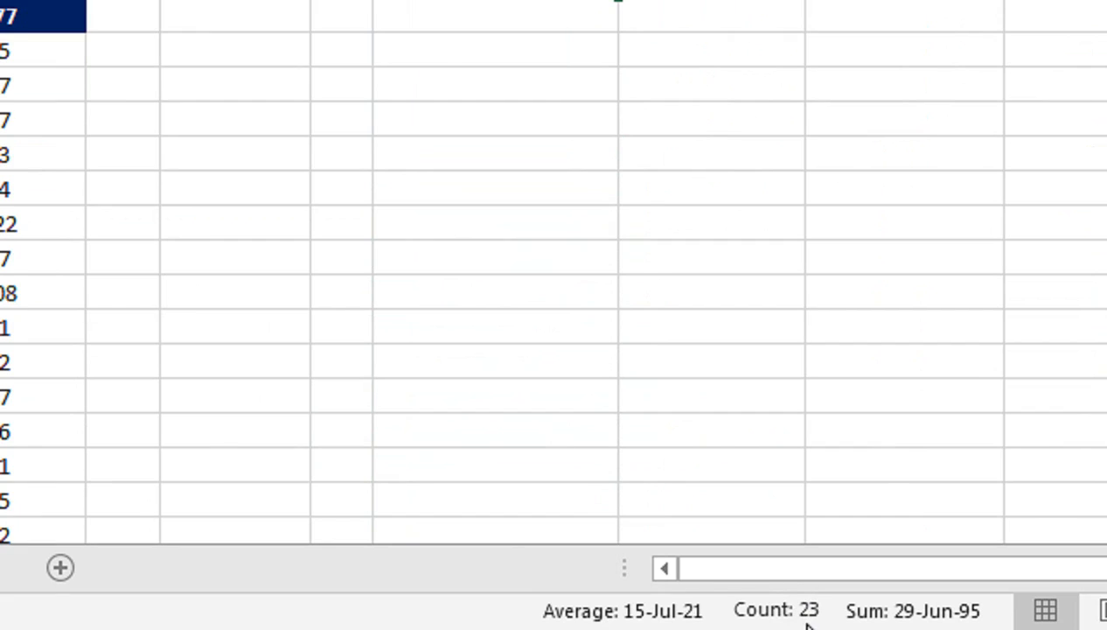
{"action": "key", "text": "ctrl+Up"}
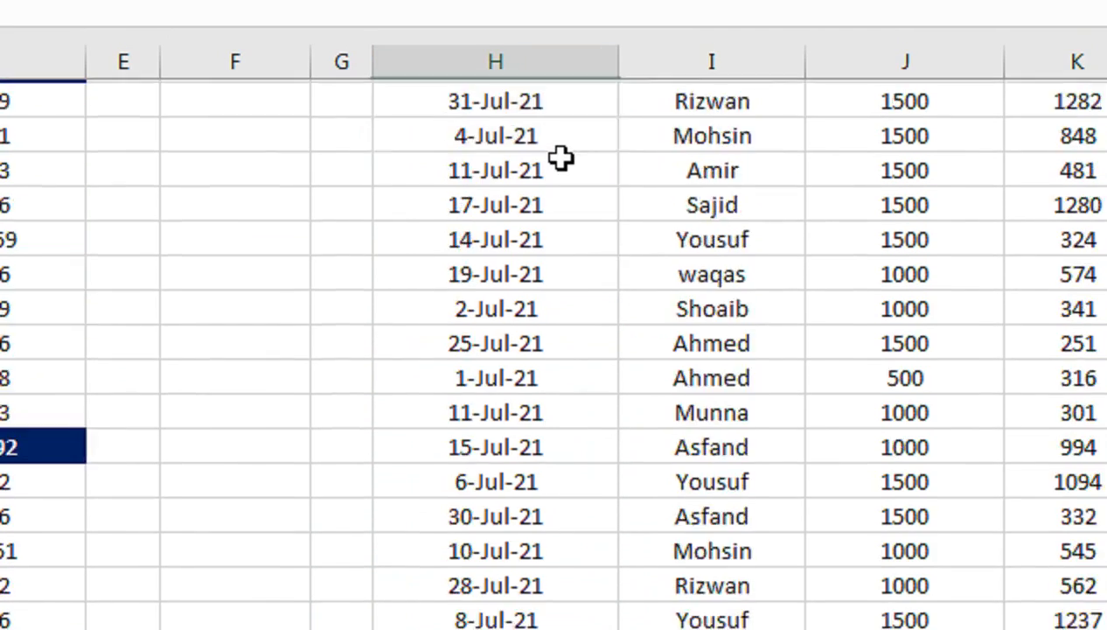
Step: Set the year in F2 to 2022 and count the extracted dates in column H
{"action": "left_click", "coordinate": [273, 169]}
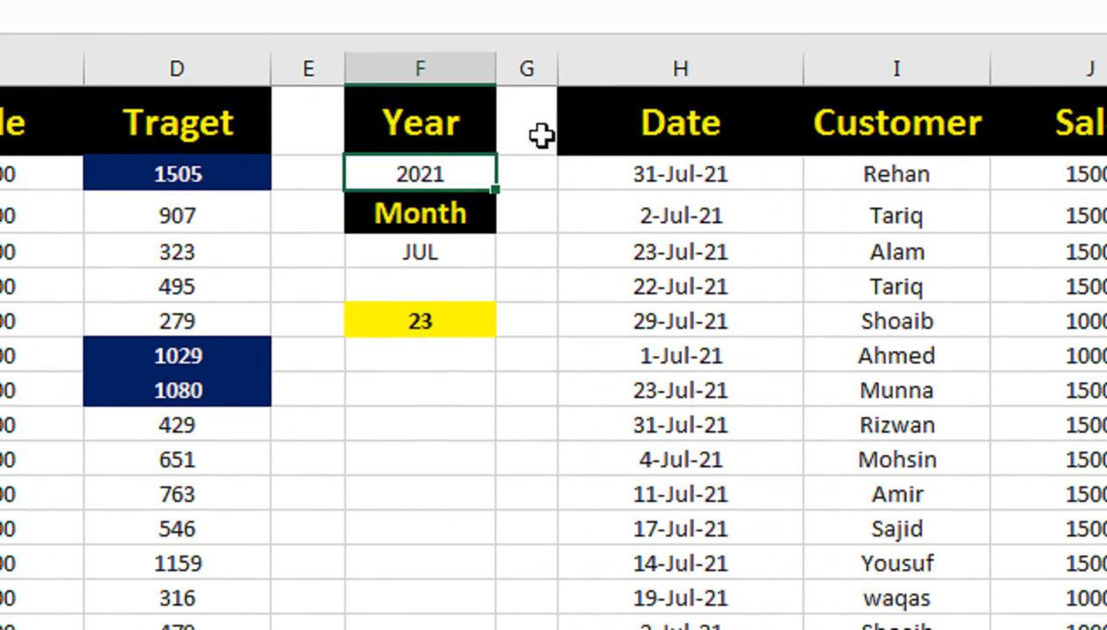
{"action": "type", "text": "22"}
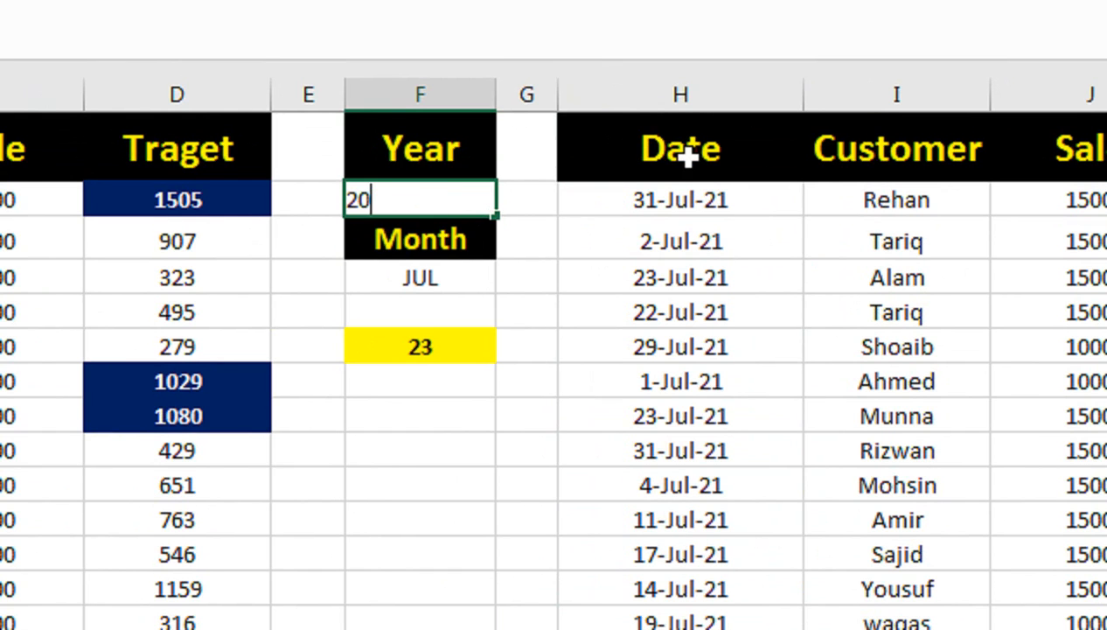
{"action": "key", "text": "Return"}
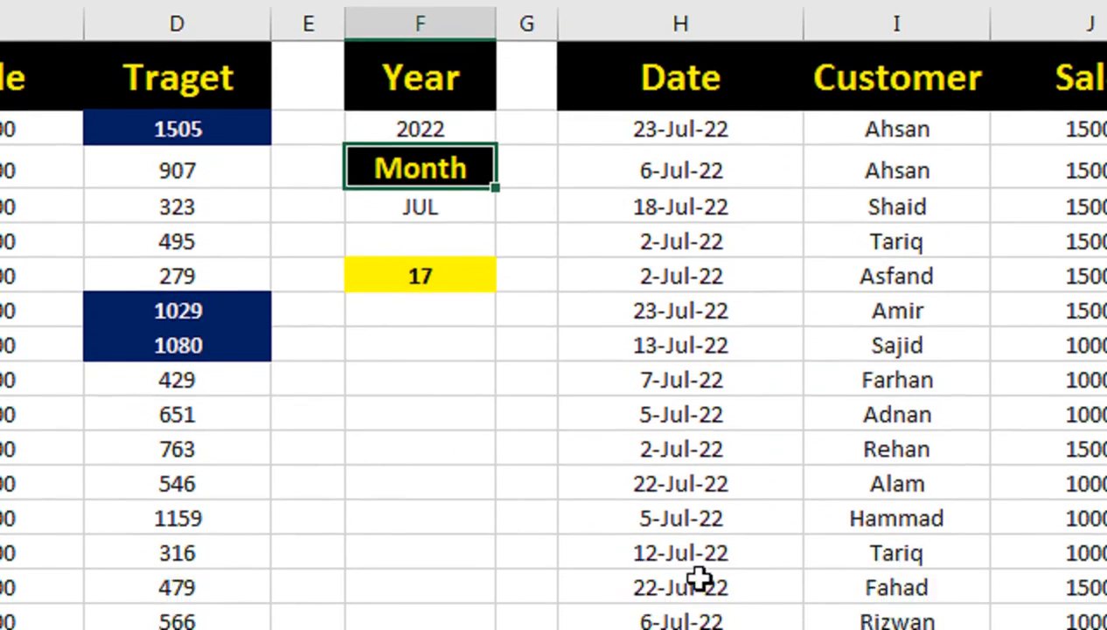
{"action": "left_click_drag", "start_coordinate": [715, 507], "coordinate": [748, 155]}
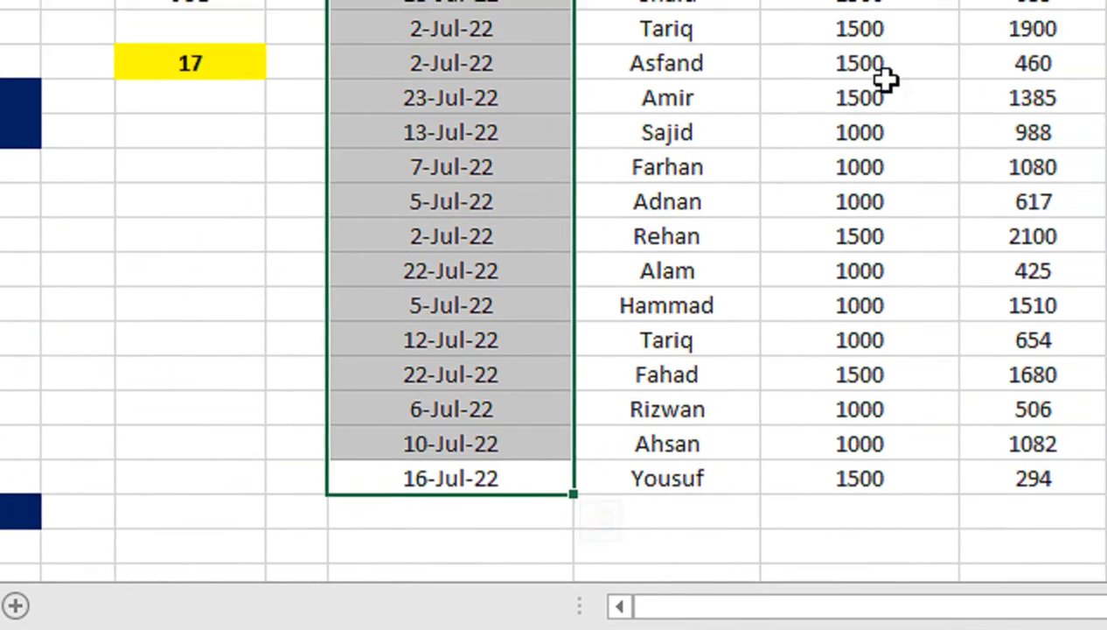
{"action": "left_click", "coordinate": [847, 130]}
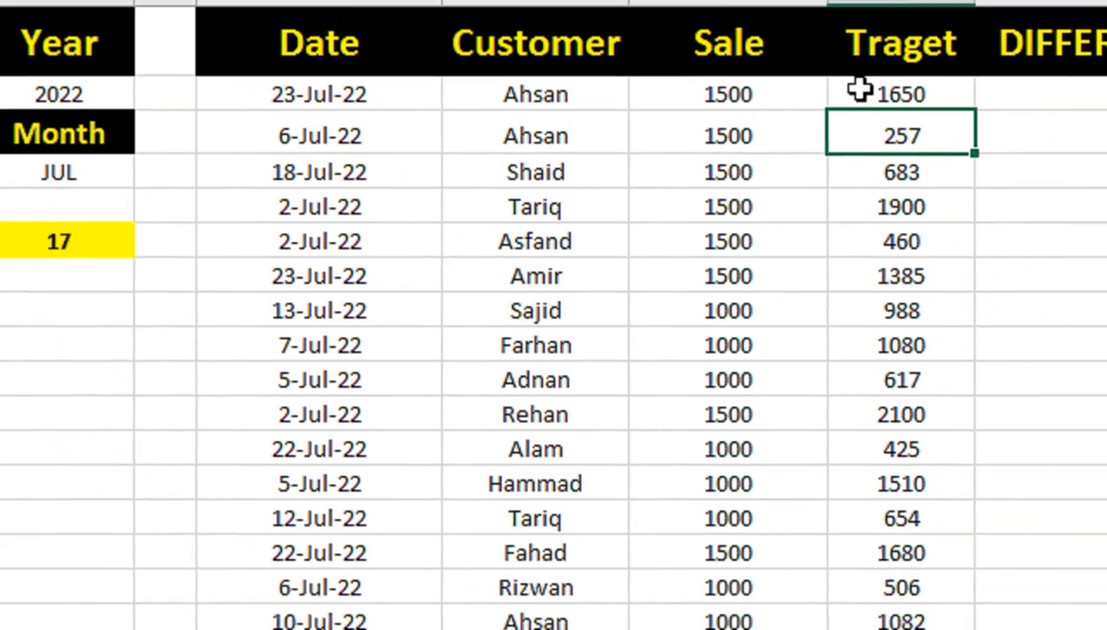
Step: Begin the L2 difference formula with an IF returning blank when K2 is empty, and open a nested IF
{"action": "left_click", "coordinate": [851, 174]}
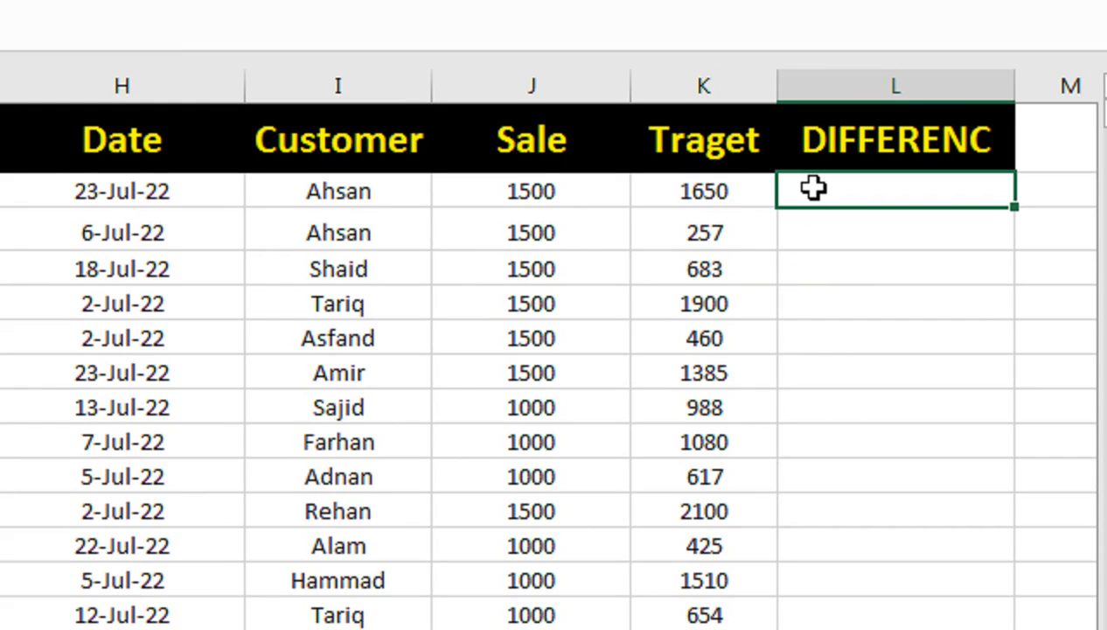
{"action": "type", "text": "=if("}
{"action": "left_click", "coordinate": [727, 195]}
{"action": "type", "text": "=IF(K2=\"\""}
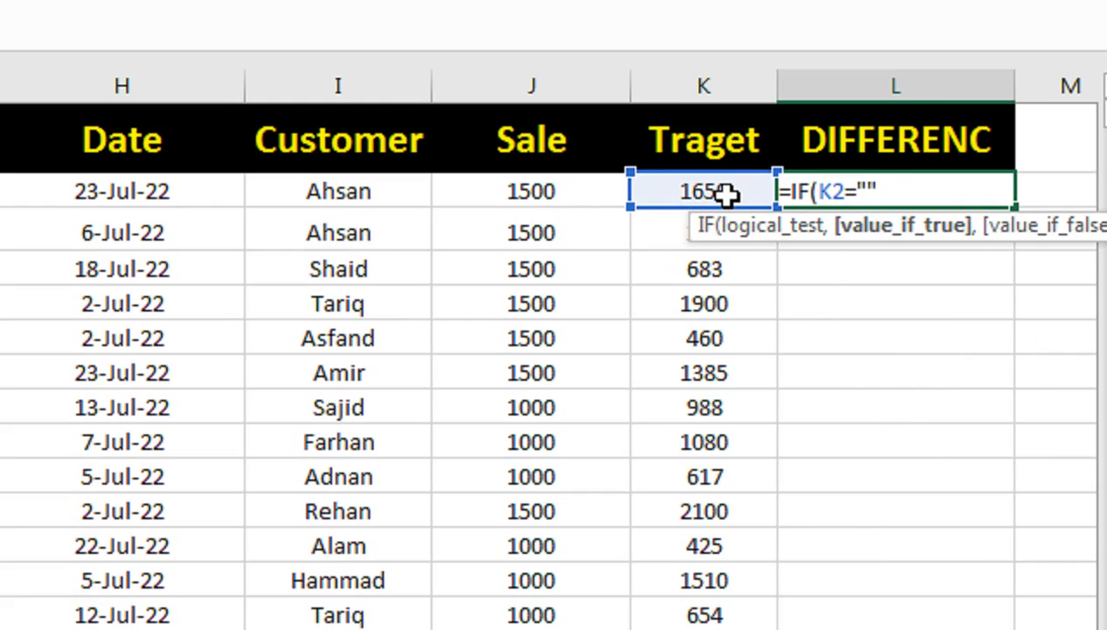
{"action": "type", "text": ",\"\",IF("}
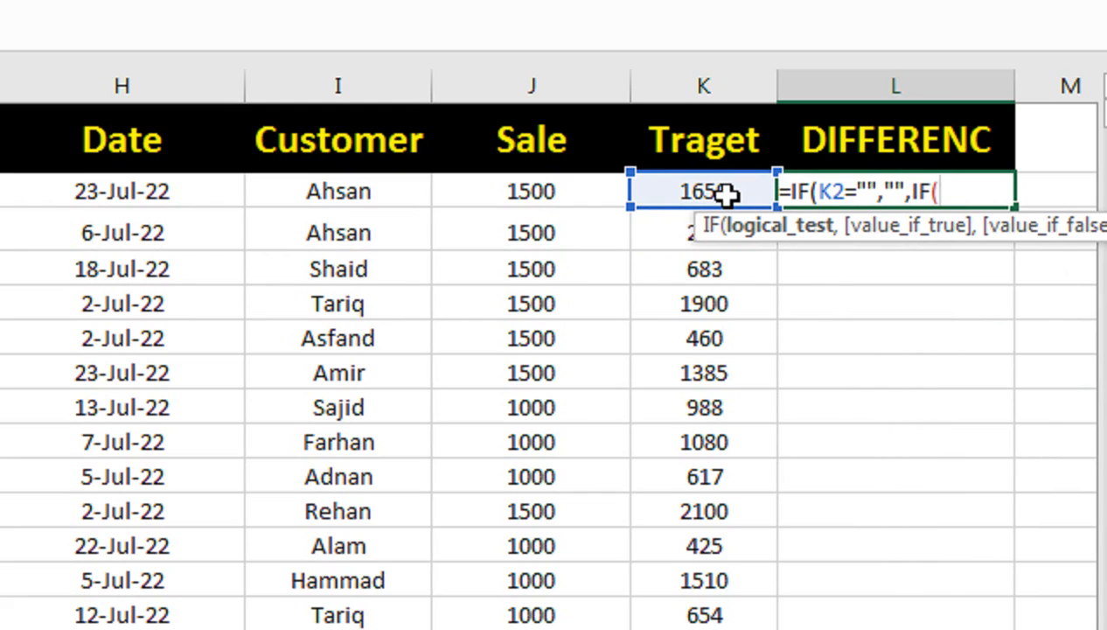
Step: Test K2>J2 in the nested IF and give (K2-J2) as the value if true
{"action": "left_click", "coordinate": [709, 194]}
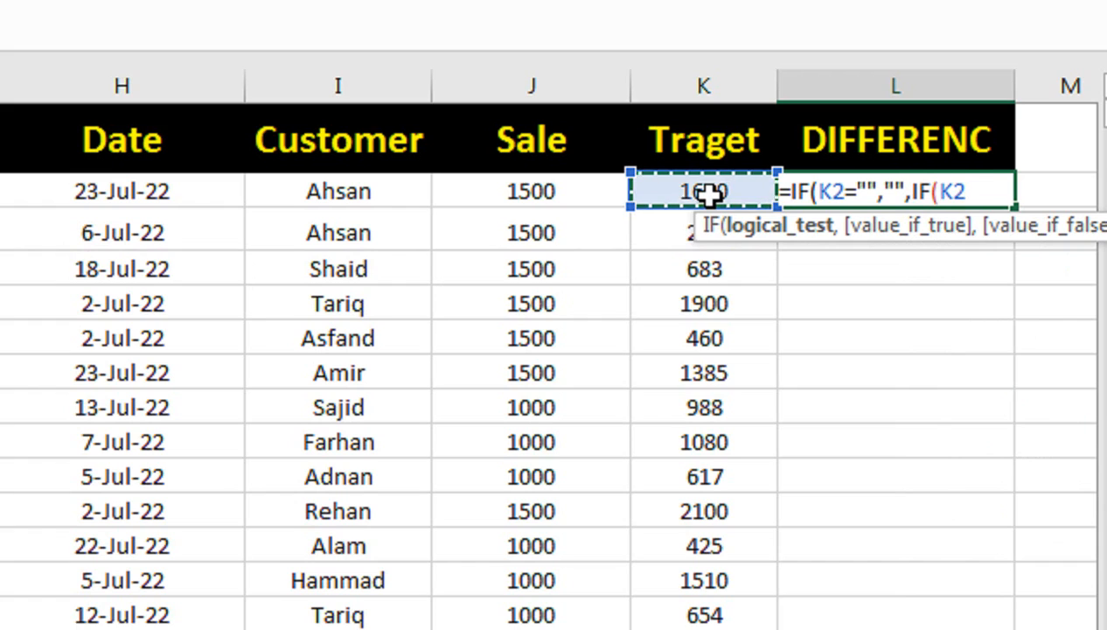
{"action": "type", "text": ">"}
{"action": "left_click", "coordinate": [602, 193]}
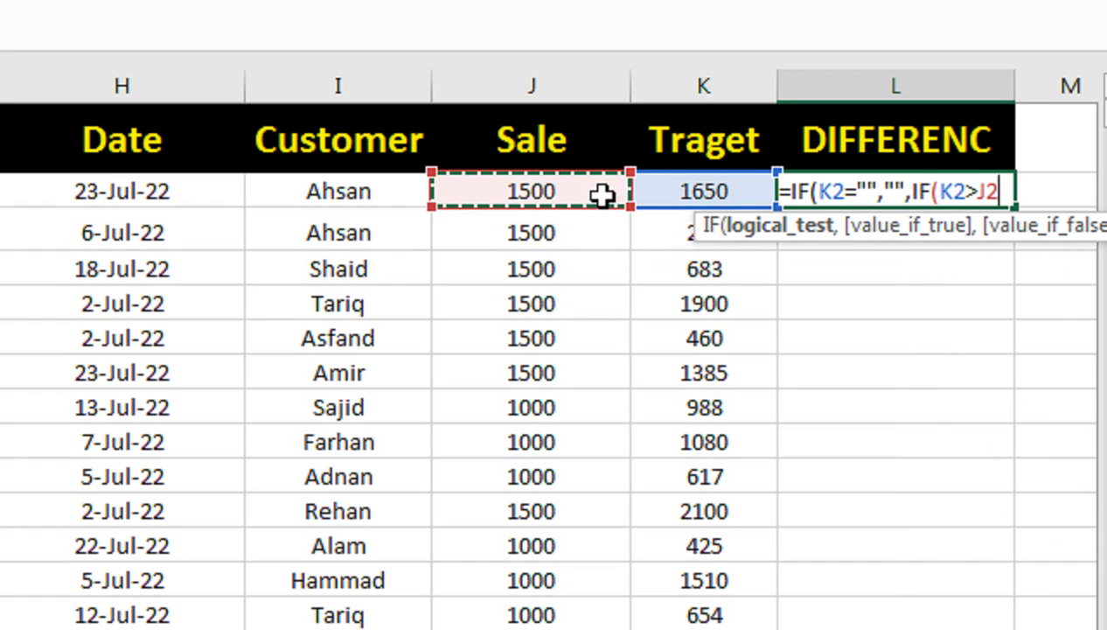
{"action": "type", "text": ",\""}
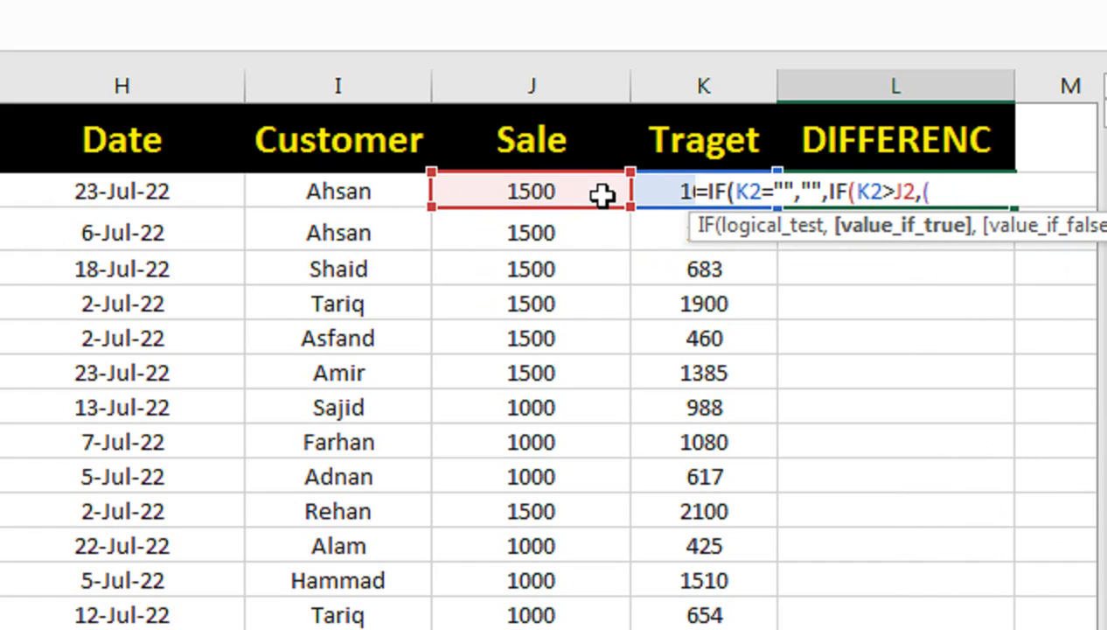
{"action": "left_click", "coordinate": [650, 188]}
{"action": "type", "text": "-"}
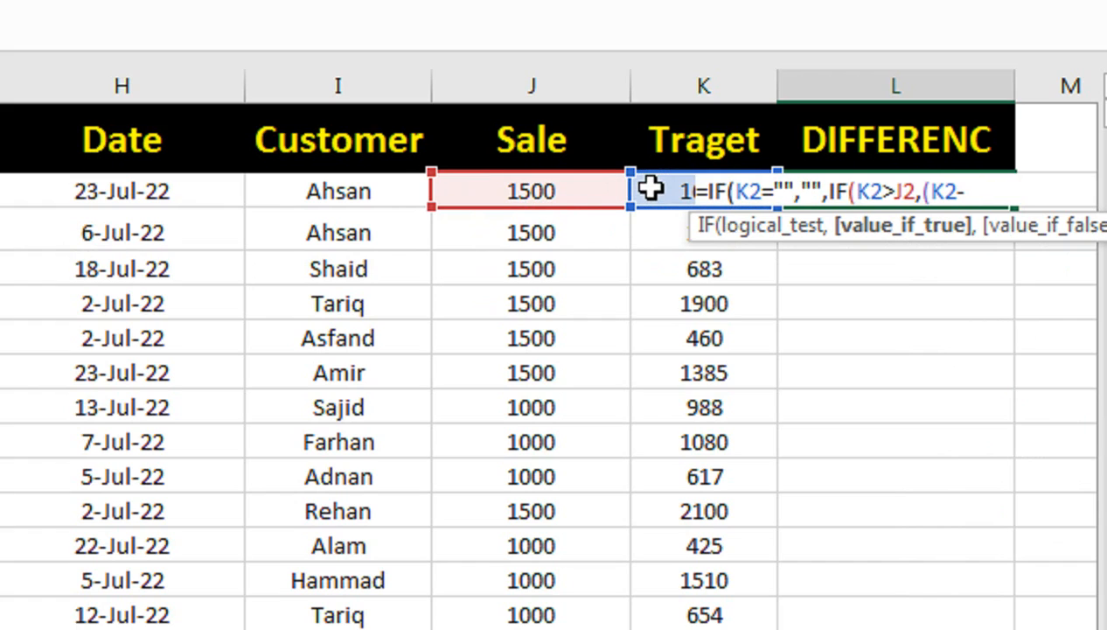
{"action": "left_click", "coordinate": [570, 191]}
{"action": "type", "text": ")"}
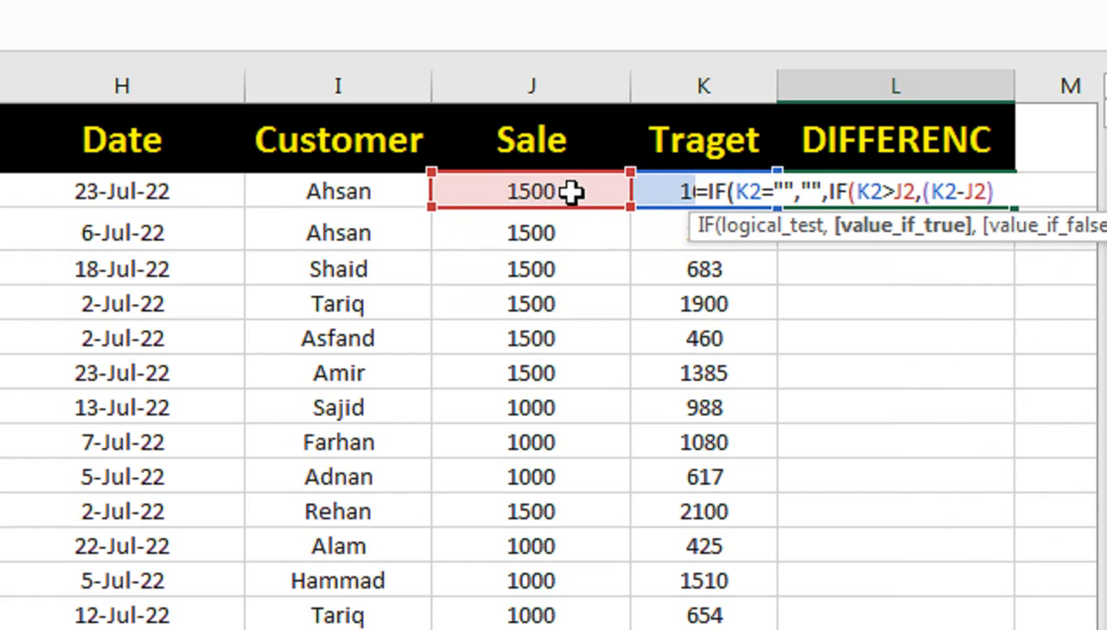
{"action": "type", "text": "& (REMAINING"}
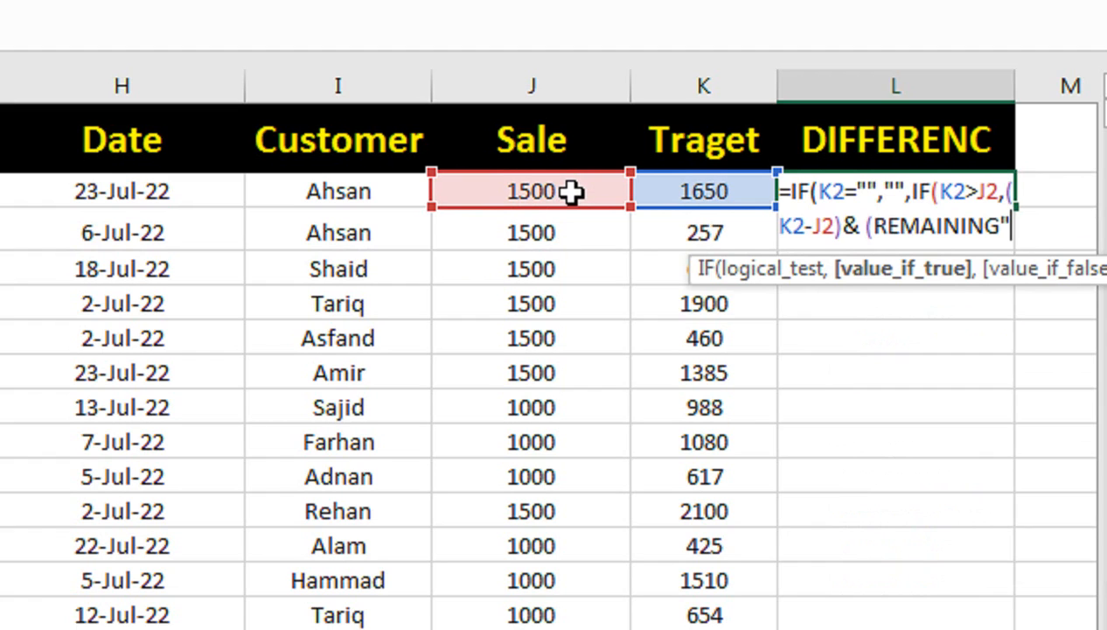
Step: Append the text " REMAINING" to the (K2-J2) result in the L2 formula
{"action": "key", "text": "BackSpace"}
{"action": "type", "text": "\""}
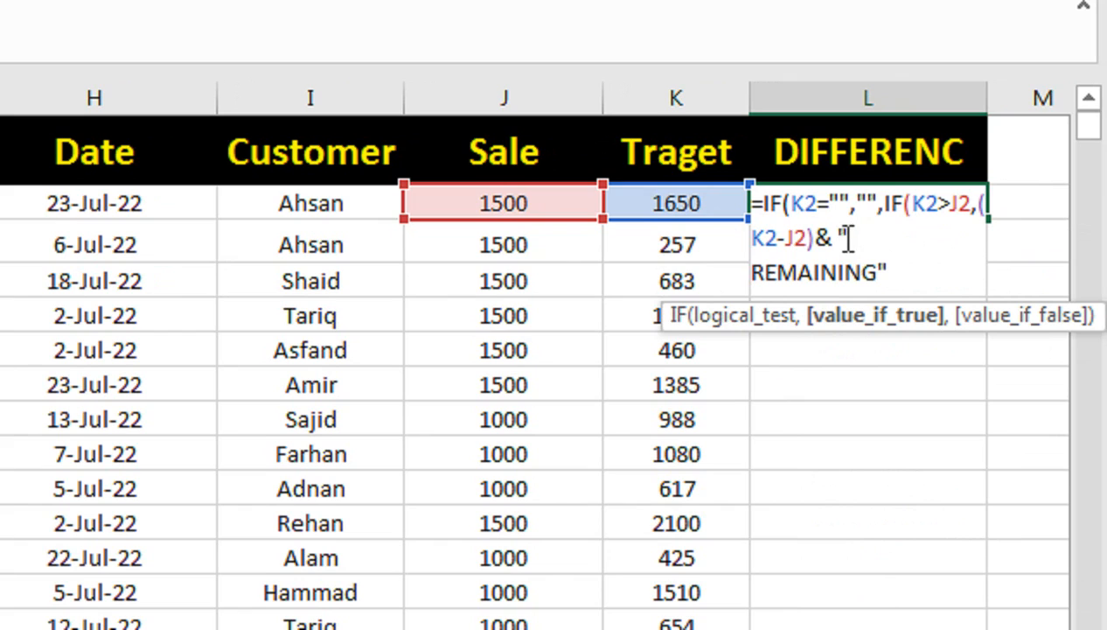
{"action": "left_click", "coordinate": [917, 249]}
{"action": "left_click", "coordinate": [917, 259]}
Step: Give J2-K2 as the nested IF's value if false, enter the L2 formula, and fill it down column L
{"action": "type", "text": ","}
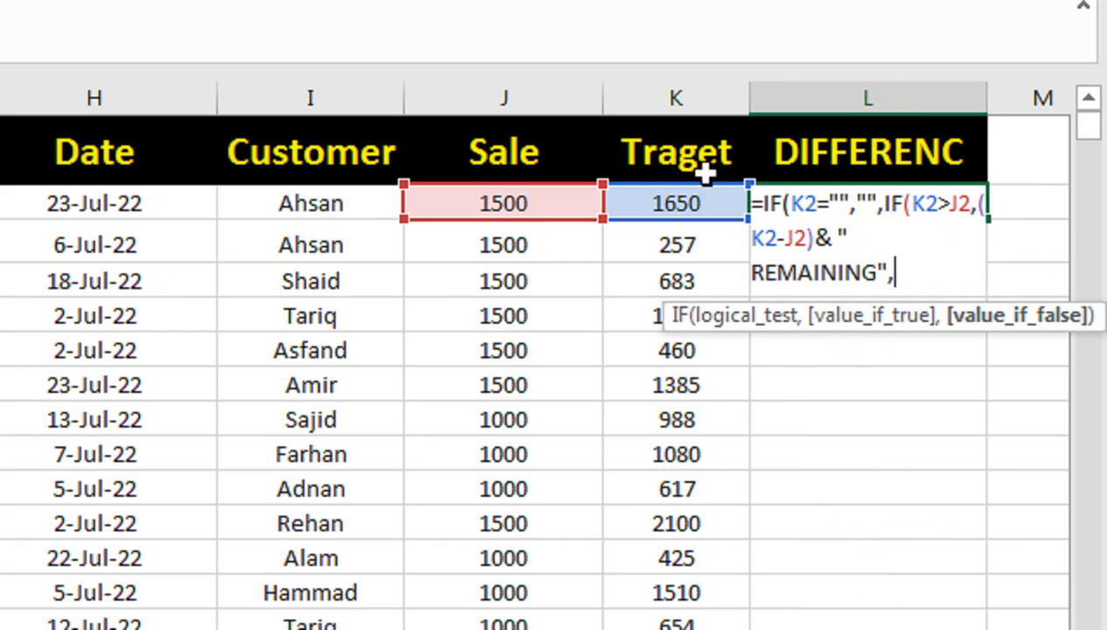
{"action": "left_click", "coordinate": [573, 194]}
{"action": "type", "text": "-"}
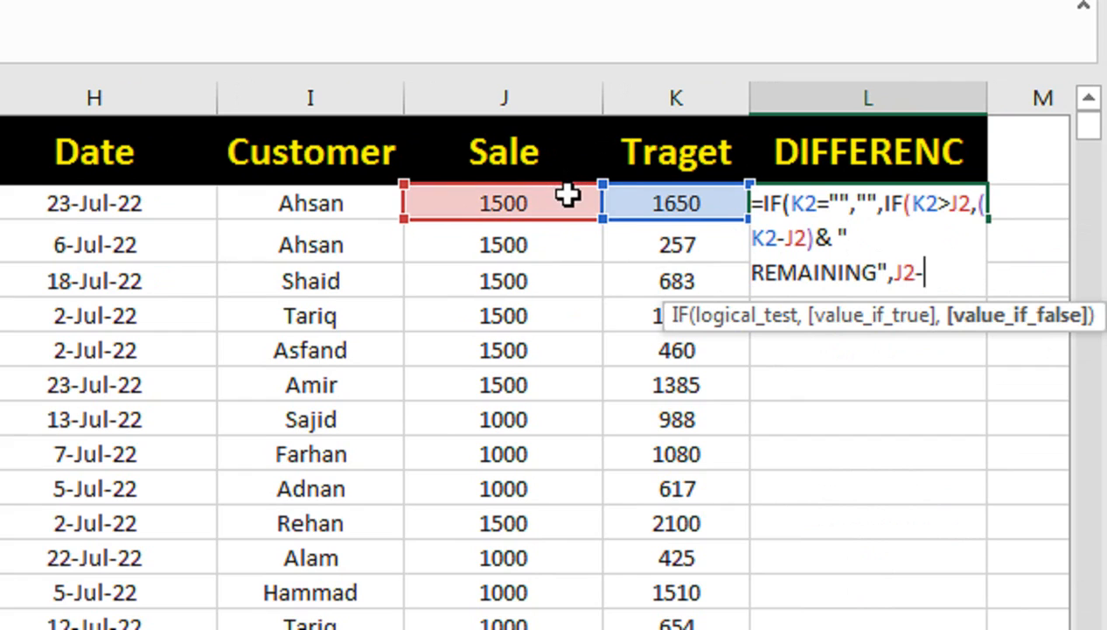
{"action": "left_click", "coordinate": [656, 203]}
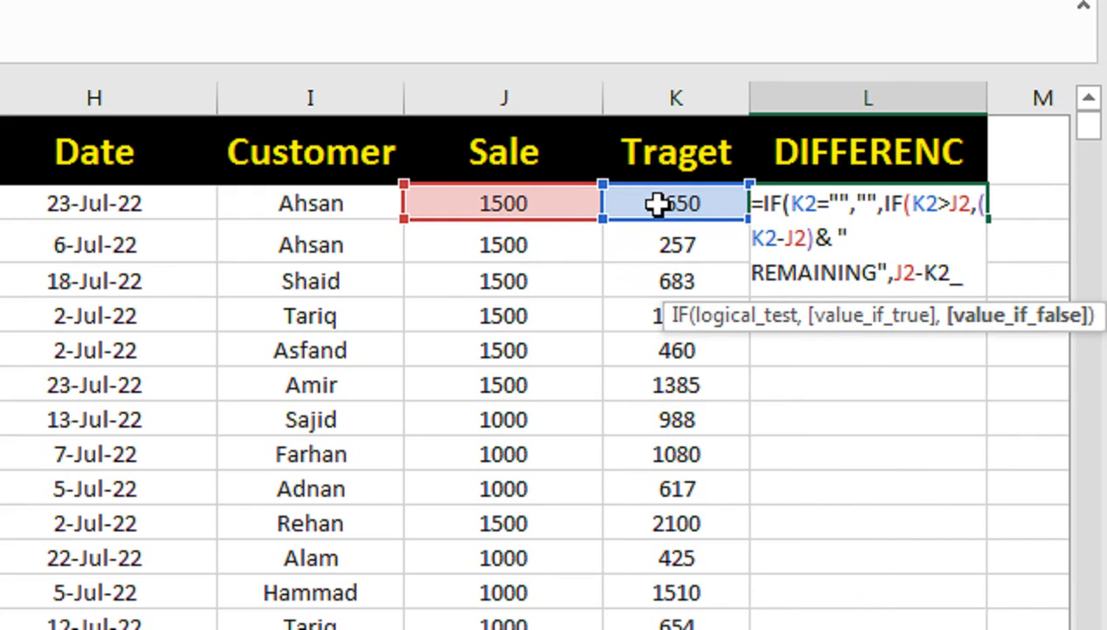
{"action": "key", "text": "BackSpace"}
{"action": "key", "text": "Return"}
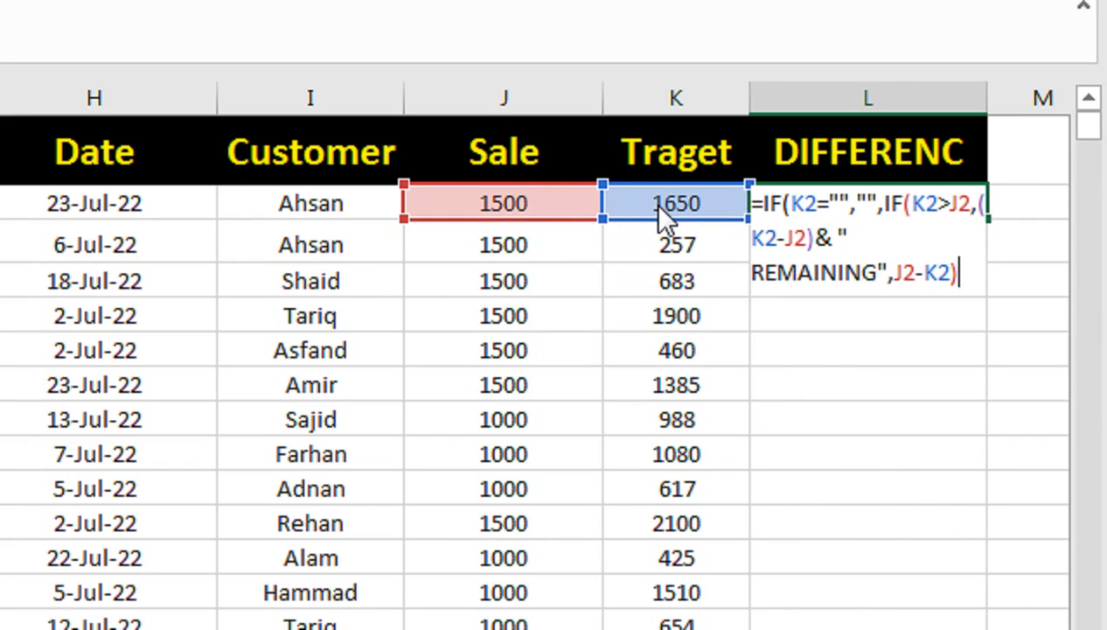
{"action": "key", "text": "Return"}
{"action": "left_click", "coordinate": [882, 203]}
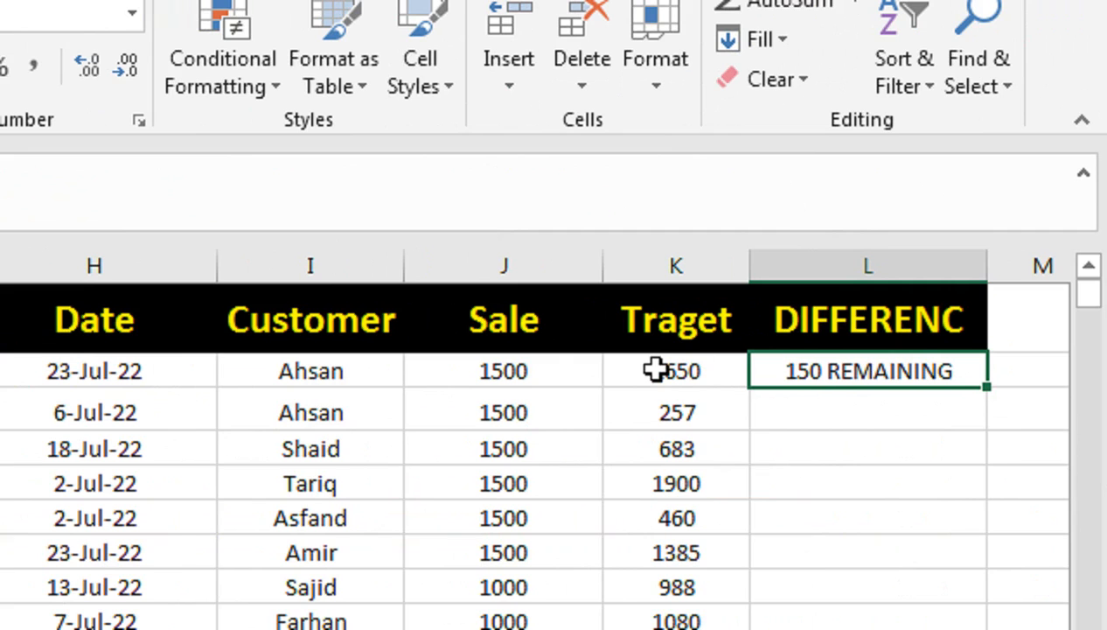
{"action": "double_click", "coordinate": [986, 388]}
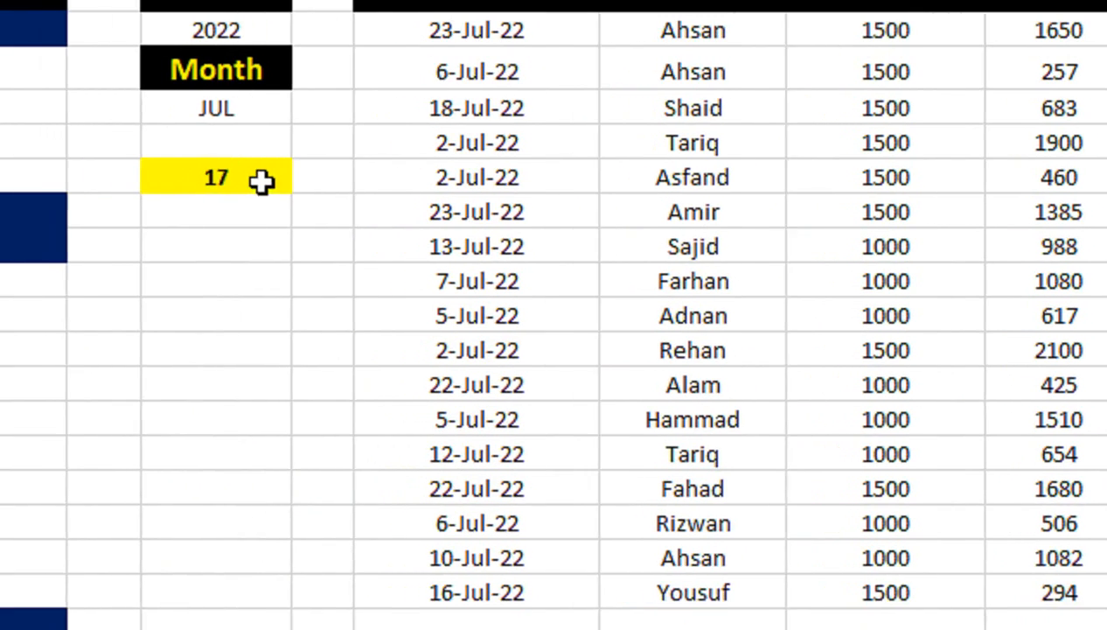
Step: Set the month in F4 to JUN and the year in F2 to 2020
{"action": "left_click", "coordinate": [277, 154]}
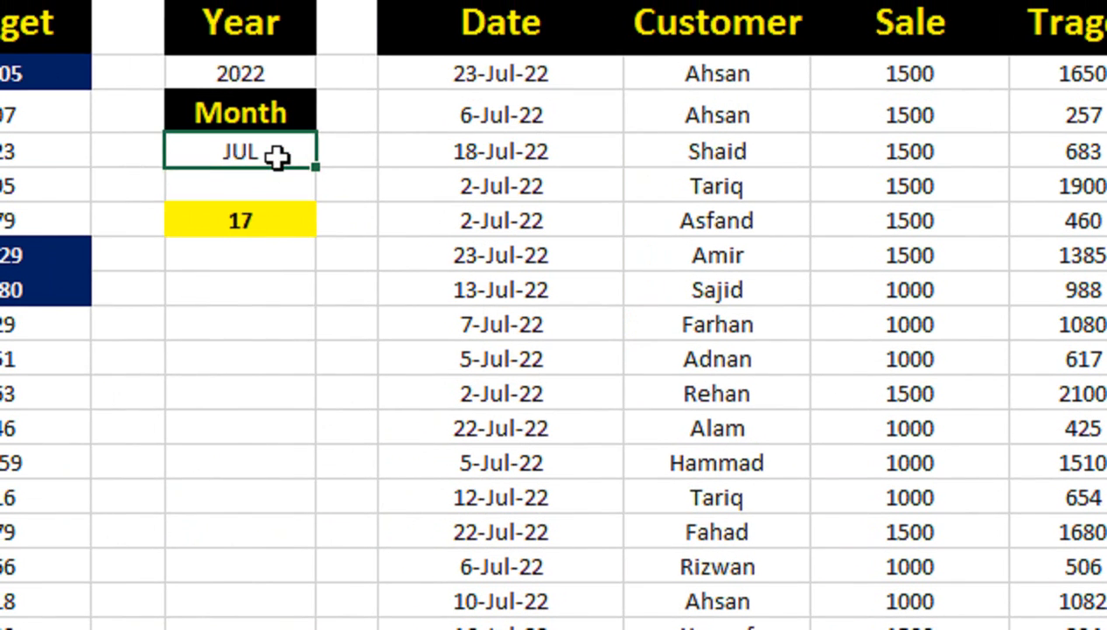
{"action": "type", "text": "JUN"}
{"action": "key", "text": "Return"}
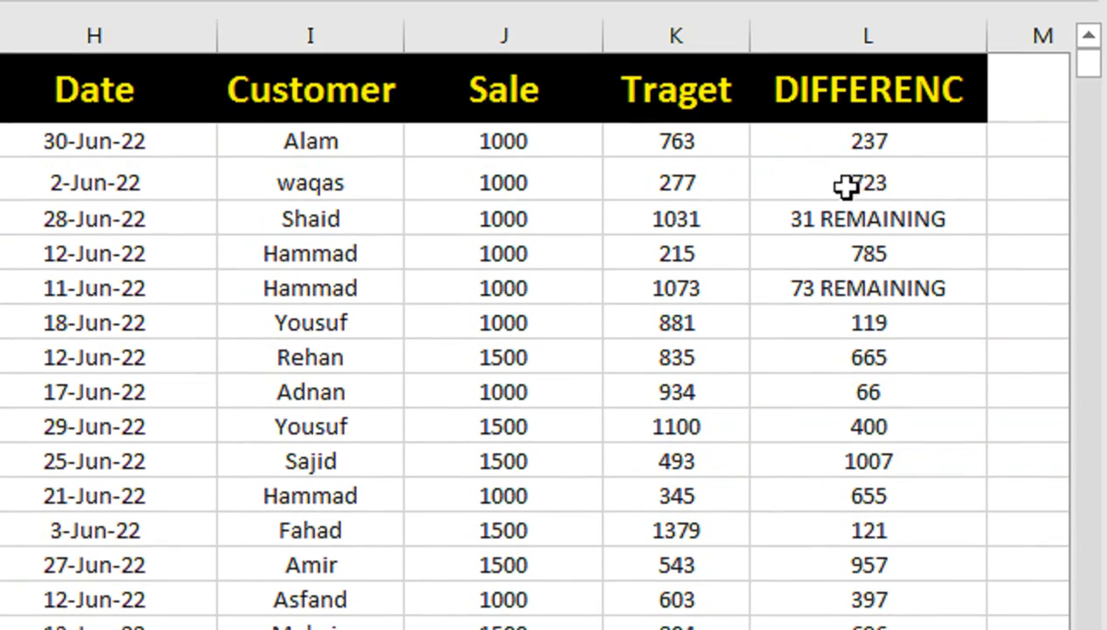
{"action": "left_click", "coordinate": [84, 208]}
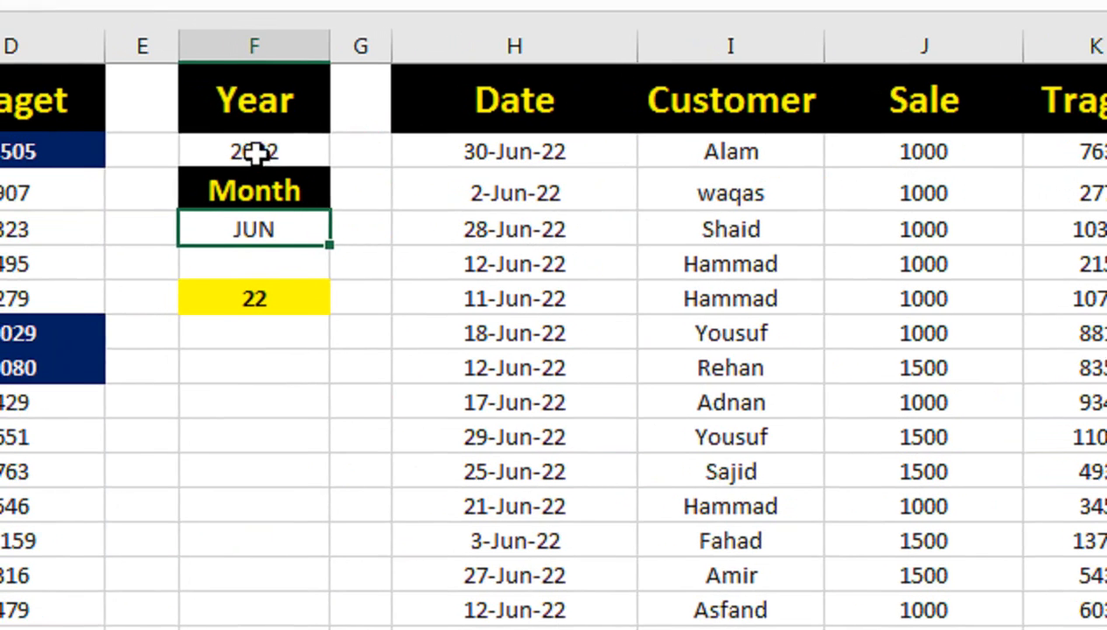
{"action": "left_click", "coordinate": [255, 152]}
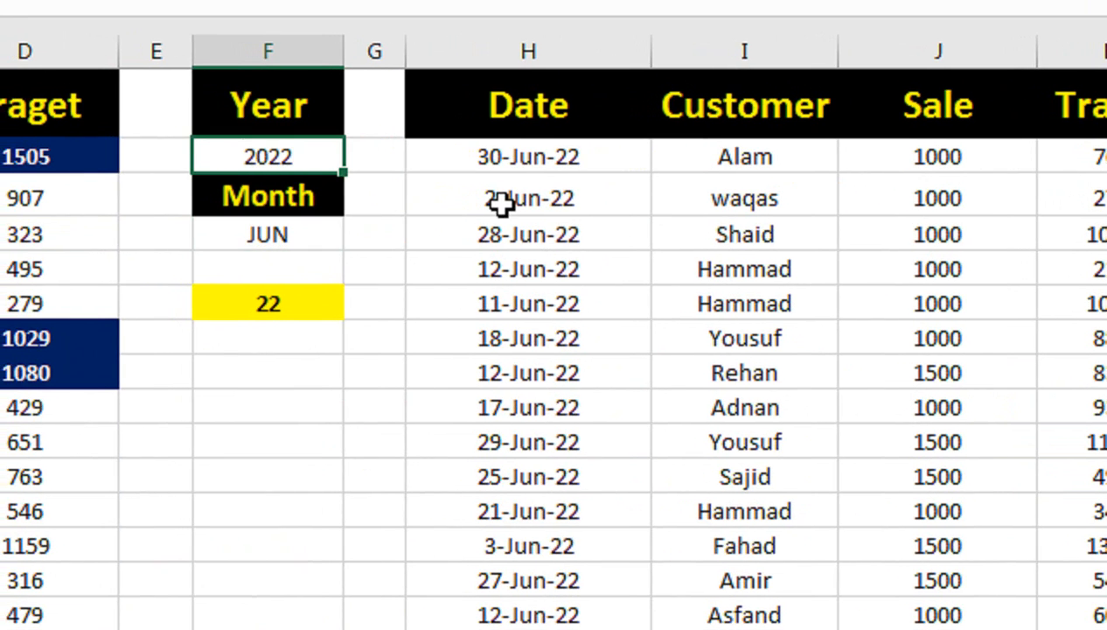
{"action": "key", "text": "F2"}
{"action": "key", "text": "BackSpace"}
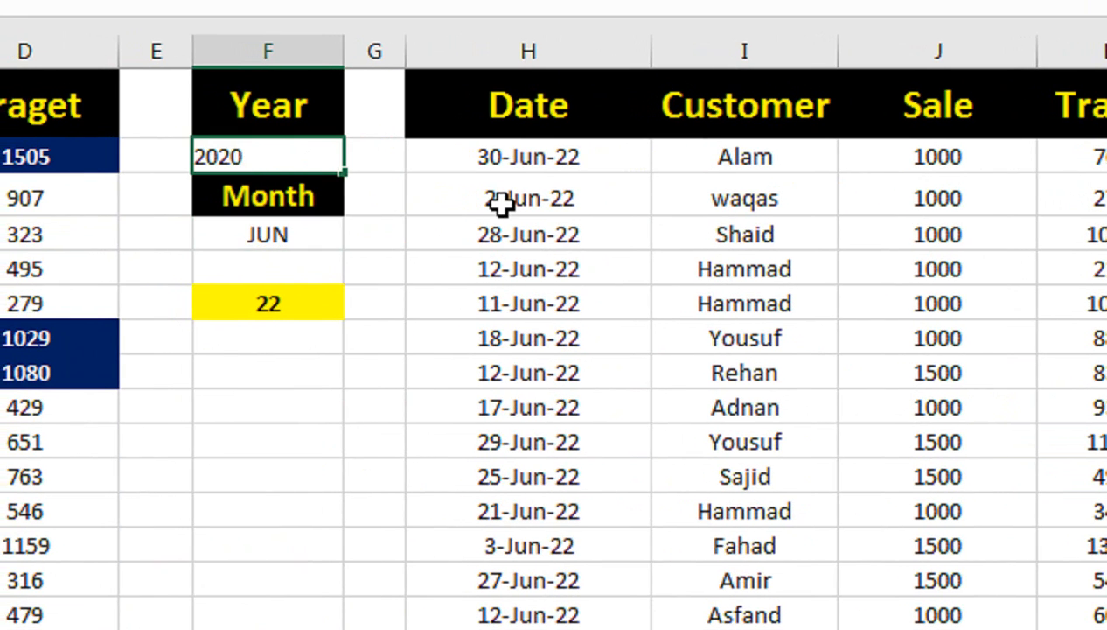
{"action": "key", "text": "Return"}
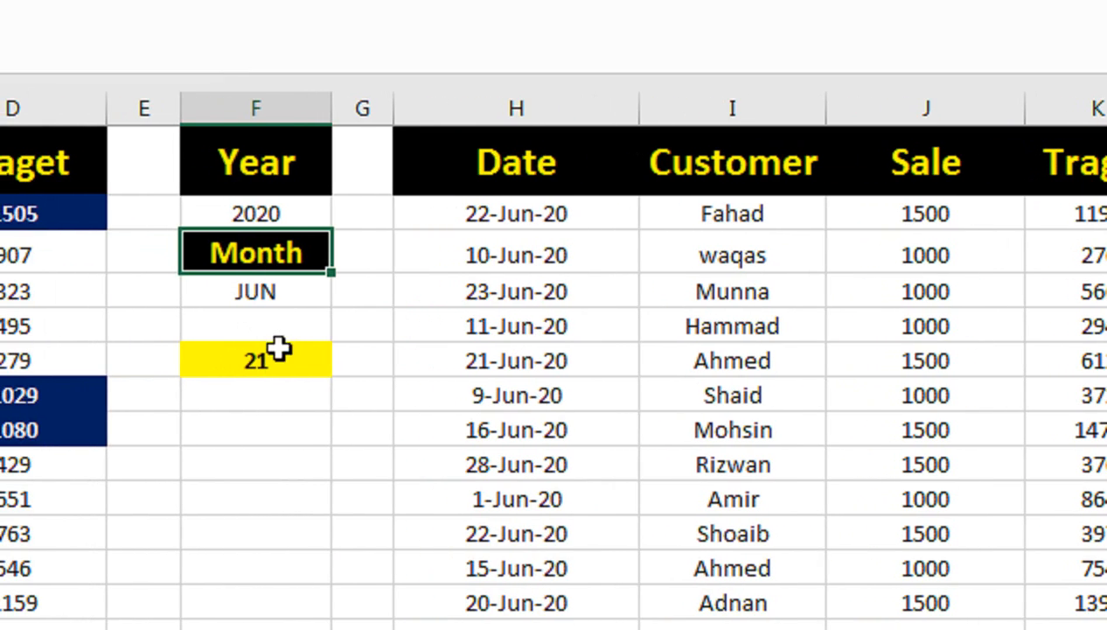
{"action": "left_click", "coordinate": [278, 372]}
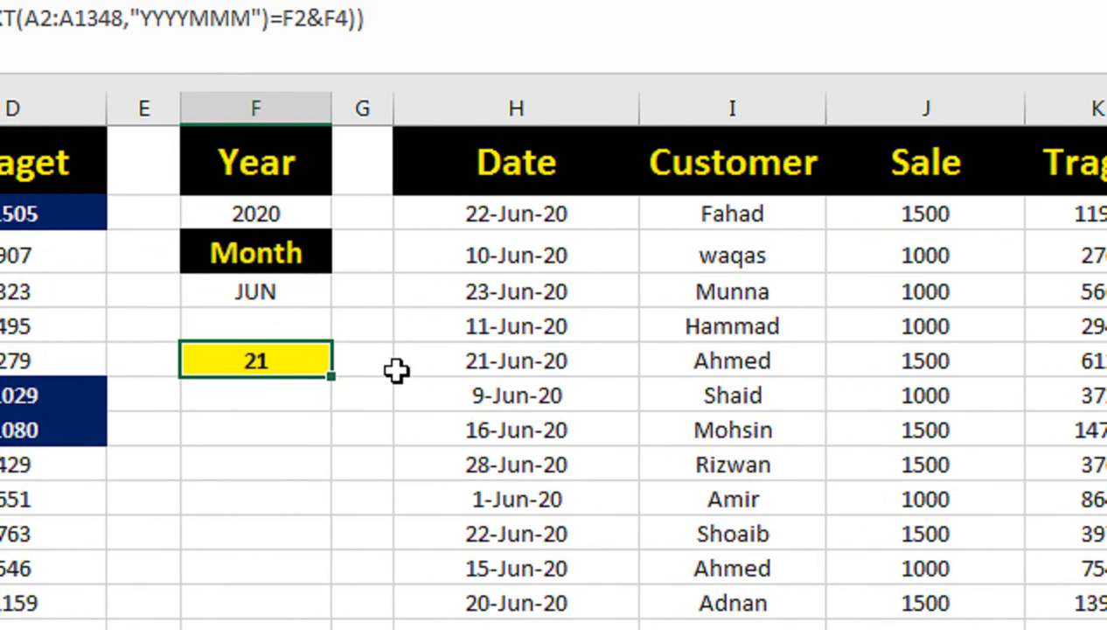
{"action": "type", "text": "JAN"}
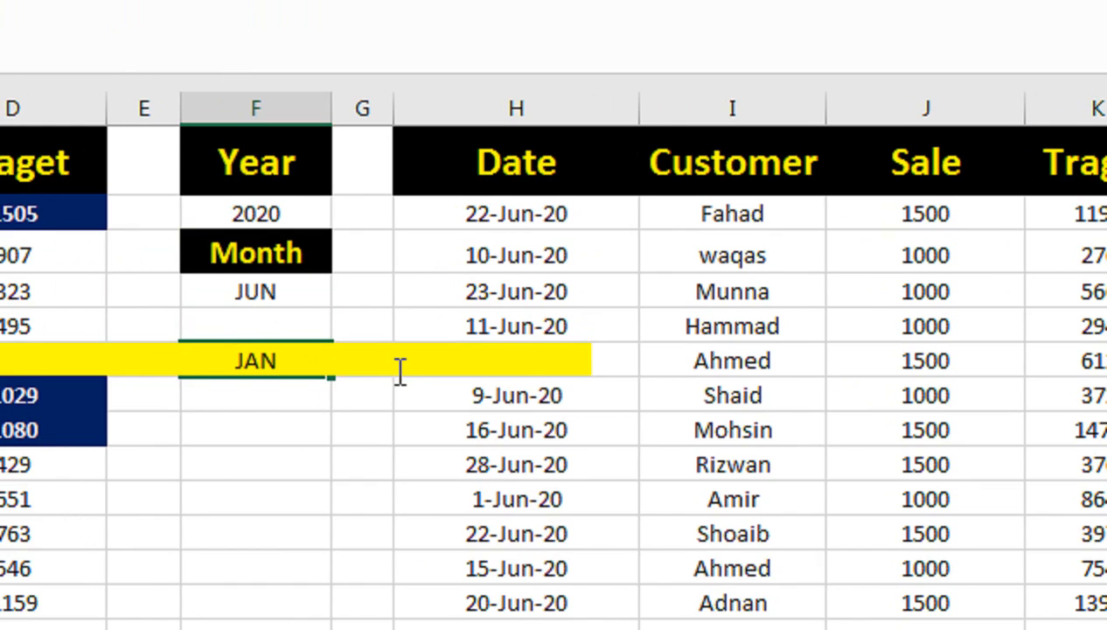
{"action": "key", "text": "Escape"}
Step: Set the month in F4 to JAN to extract the January 2020 records
{"action": "key", "text": "Down"}
{"action": "key", "text": "Up"}
{"action": "key", "text": "Up"}
{"action": "key", "text": "Up"}
{"action": "key", "text": "Down"}
{"action": "key", "text": "Down"}
{"action": "key", "text": "Up"}
{"action": "key", "text": "Up"}
{"action": "type", "text": "JAN"}
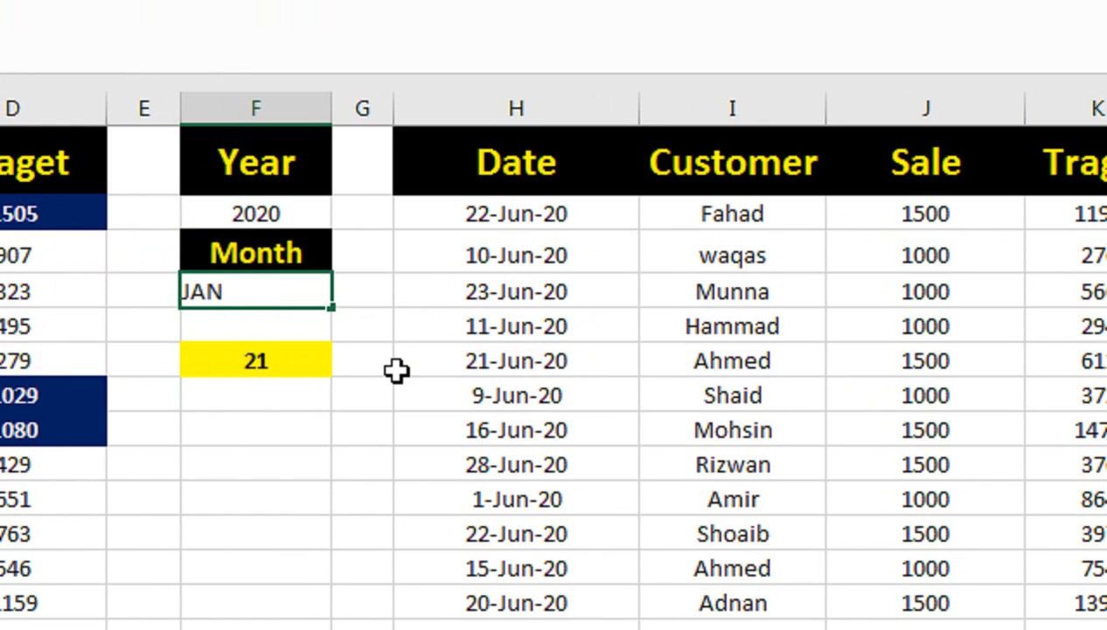
{"action": "key", "text": "Return"}
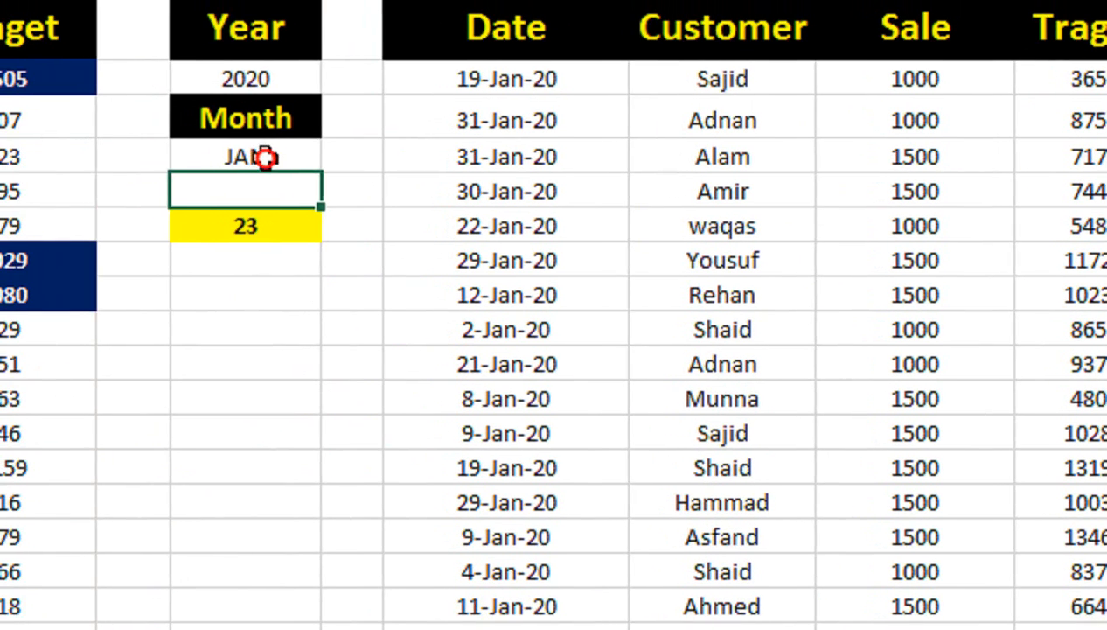
Step: Set the month in F4 to JUL, correcting any misspelling of the entry
{"action": "left_click", "coordinate": [276, 156]}
{"action": "type", "text": "JJUL"}
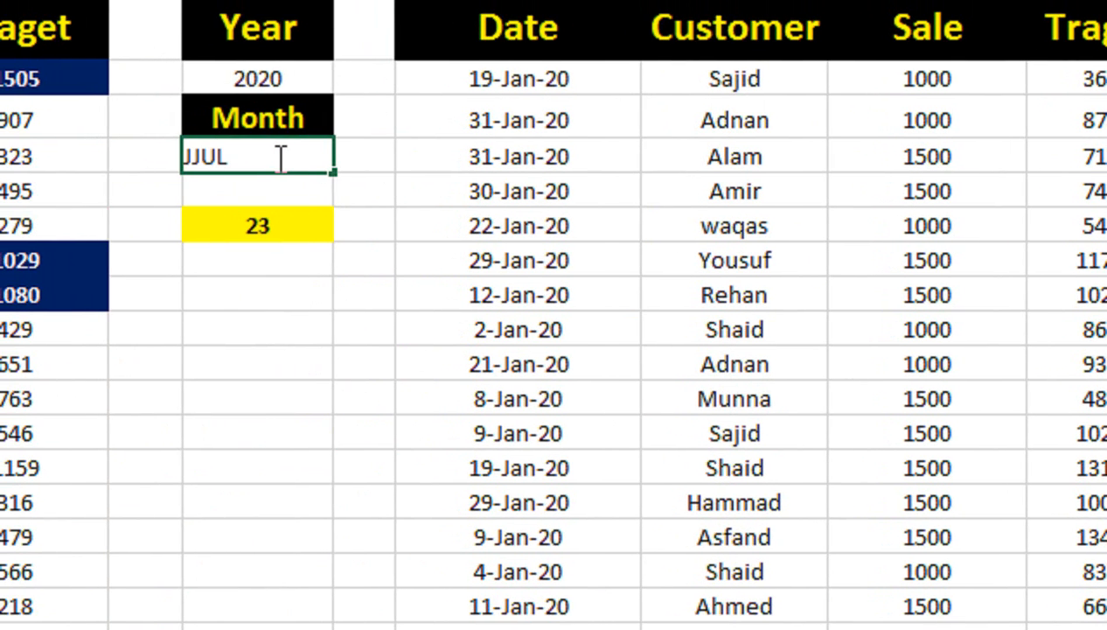
{"action": "key", "text": "ctrl+Return"}
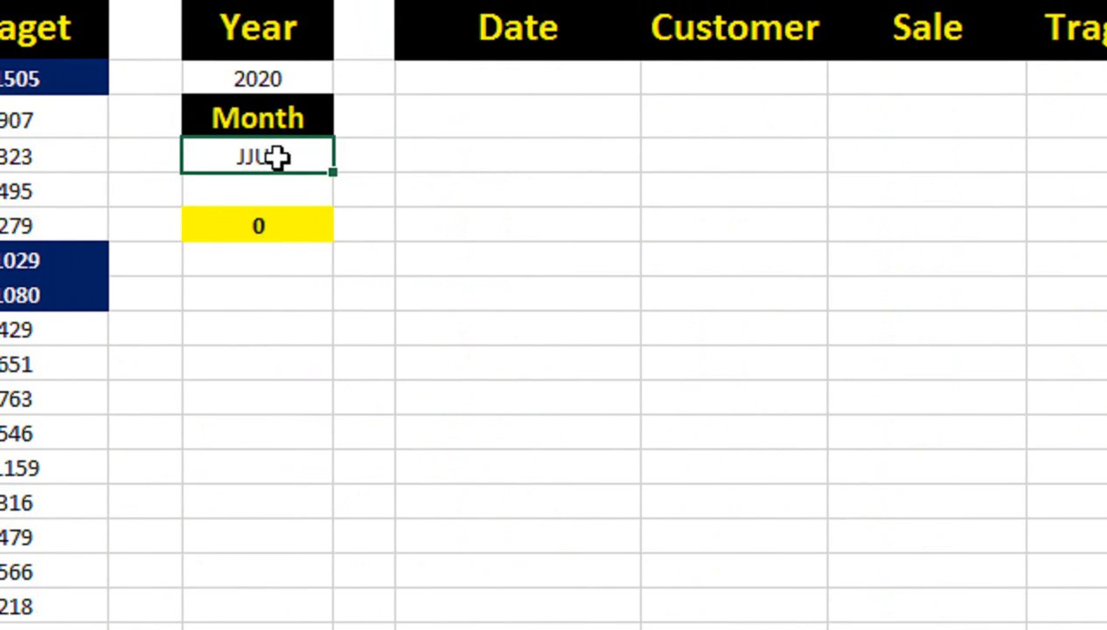
{"action": "double_click", "coordinate": [278, 158]}
{"action": "key", "text": "BackSpace"}
{"action": "key", "text": "BackSpace"}
{"action": "key", "text": "BackSpace"}
{"action": "type", "text": "U"}
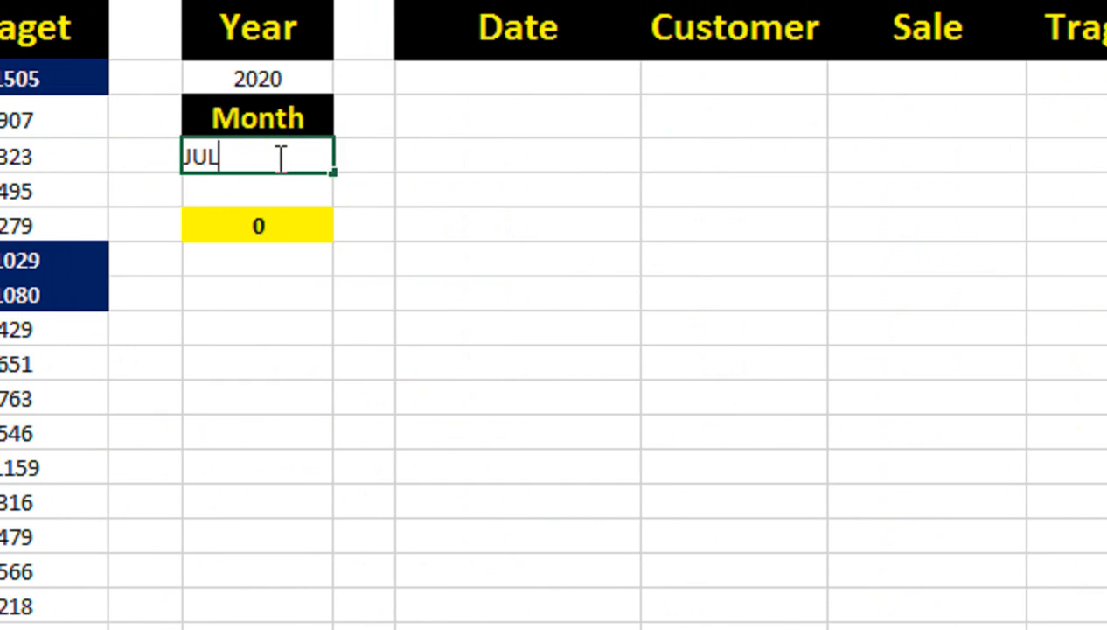
{"action": "type", "text": "L"}
{"action": "key", "text": "ctrl+Return"}
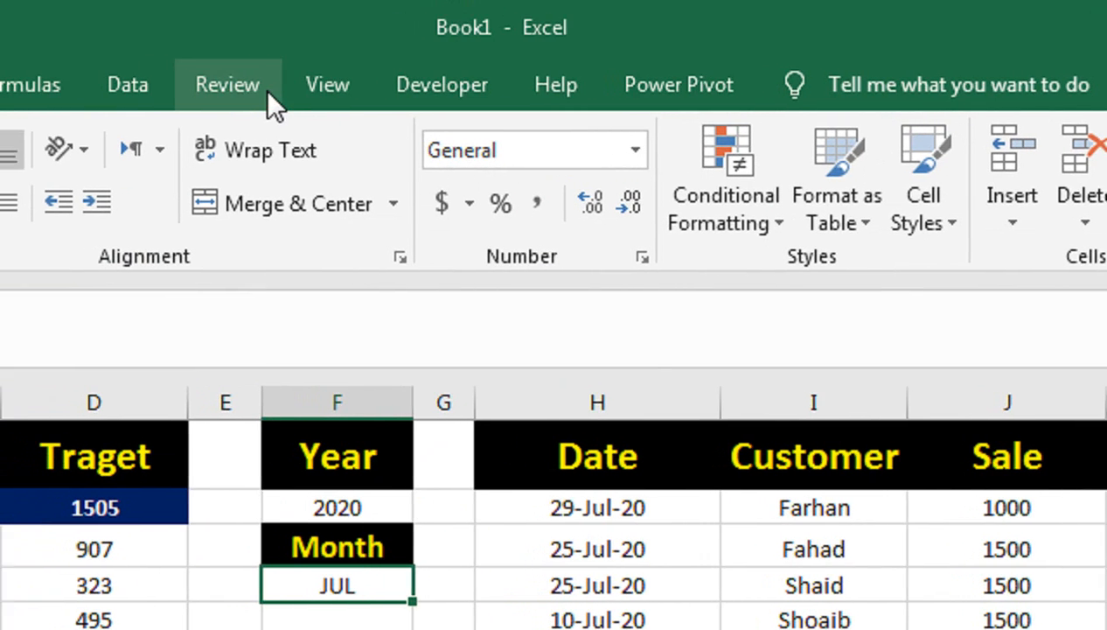
Step: Clear the month in F4 and set the cell's data validation to allow a list
{"action": "key", "text": "Delete"}
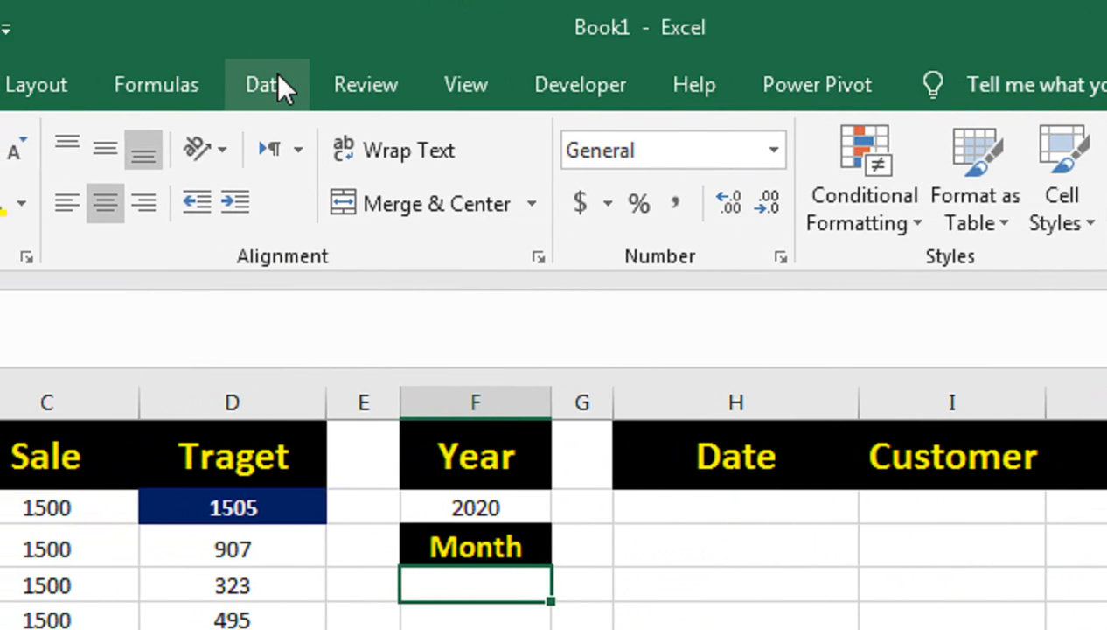
{"action": "left_click", "coordinate": [277, 79]}
{"action": "left_click", "coordinate": [838, 220]}
{"action": "left_click", "coordinate": [822, 259]}
{"action": "left_click_drag", "start_coordinate": [493, 333], "coordinate": [813, 308]}
{"action": "left_click", "coordinate": [748, 450]}
{"action": "left_click", "coordinate": [766, 505]}
{"action": "left_click", "coordinate": [759, 506]}
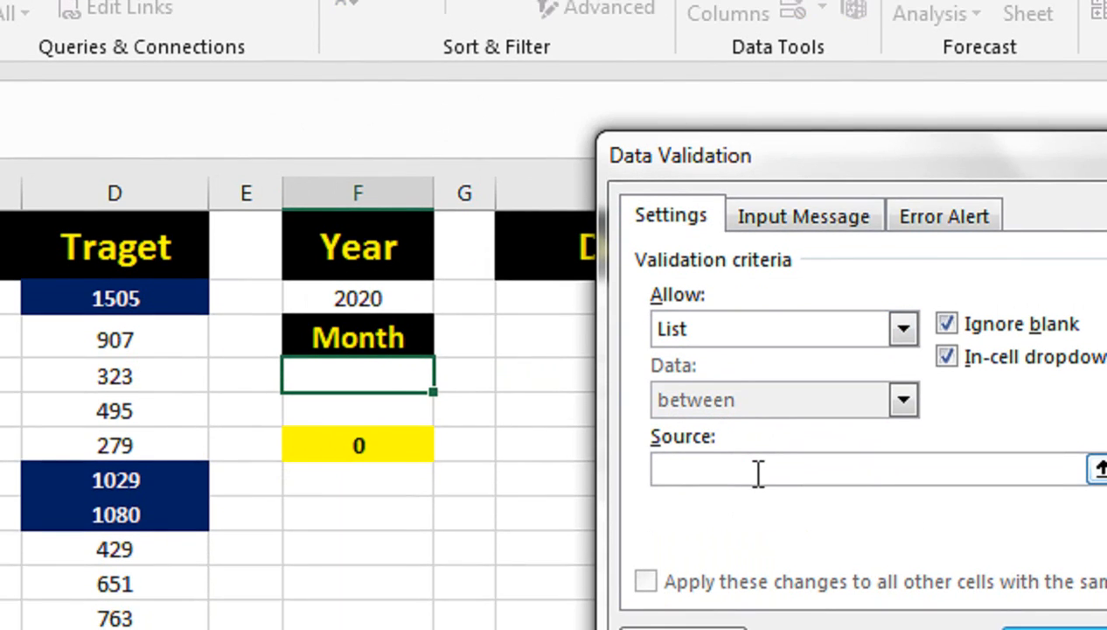
Step: Enter JAN,FEB,MAR,APR,MAY,JUN,JUL,AUG,SEP,OCT,NOV,DEC as the list source for F4 and apply the validation
{"action": "type", "text": "JAN"}
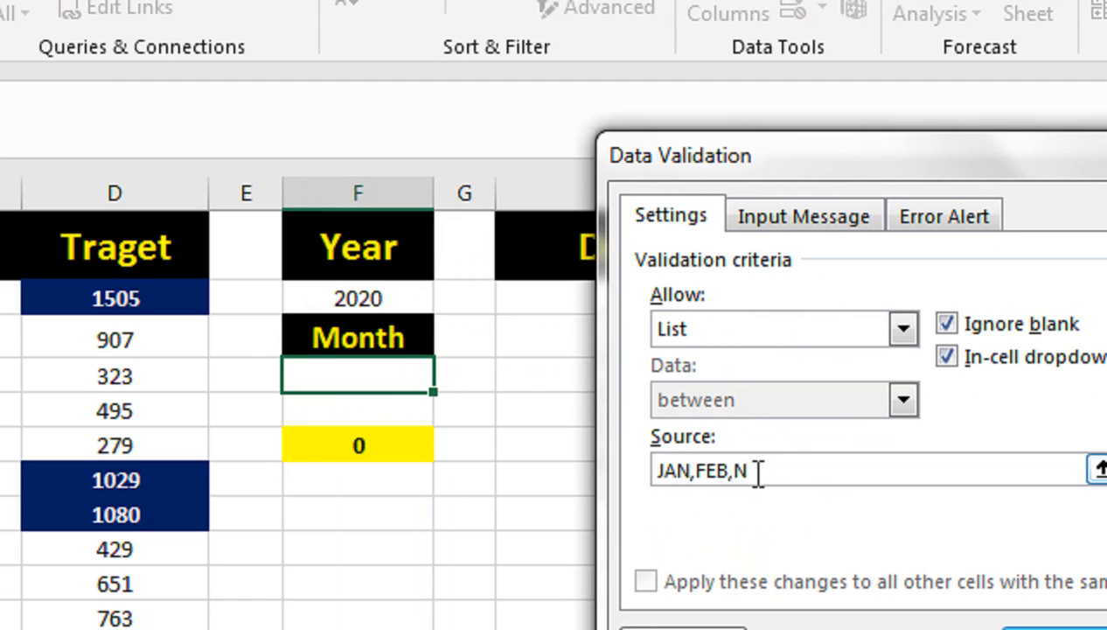
{"action": "type", "text": ",FEB,MAR,APR,MAY,JUN,JUL,AUG,SEP,OCT,NOV,DEC"}
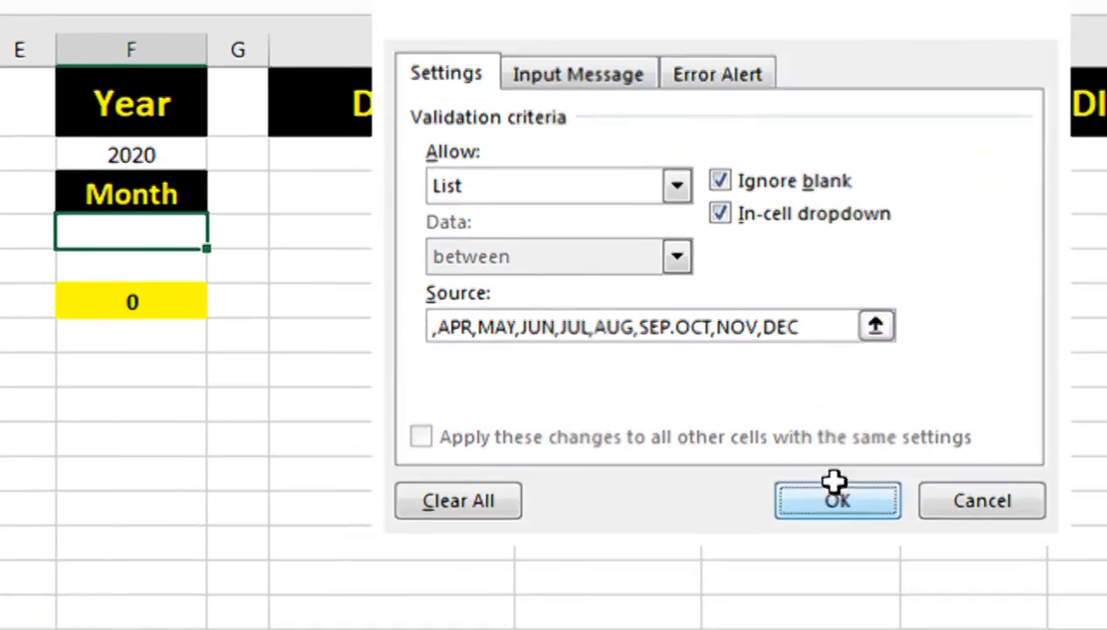
{"action": "left_click", "coordinate": [835, 485]}
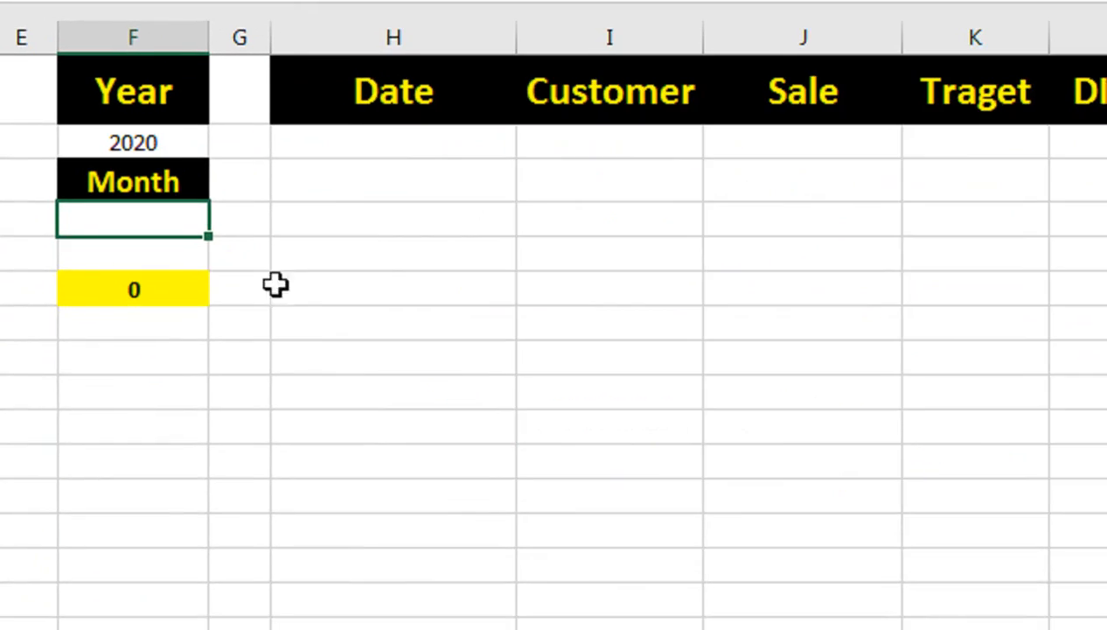
Step: Test the month drop-down list in F4 with MAR and JAN, and leave it set to JUL
{"action": "left_click", "coordinate": [223, 219]}
{"action": "left_click", "coordinate": [162, 301]}
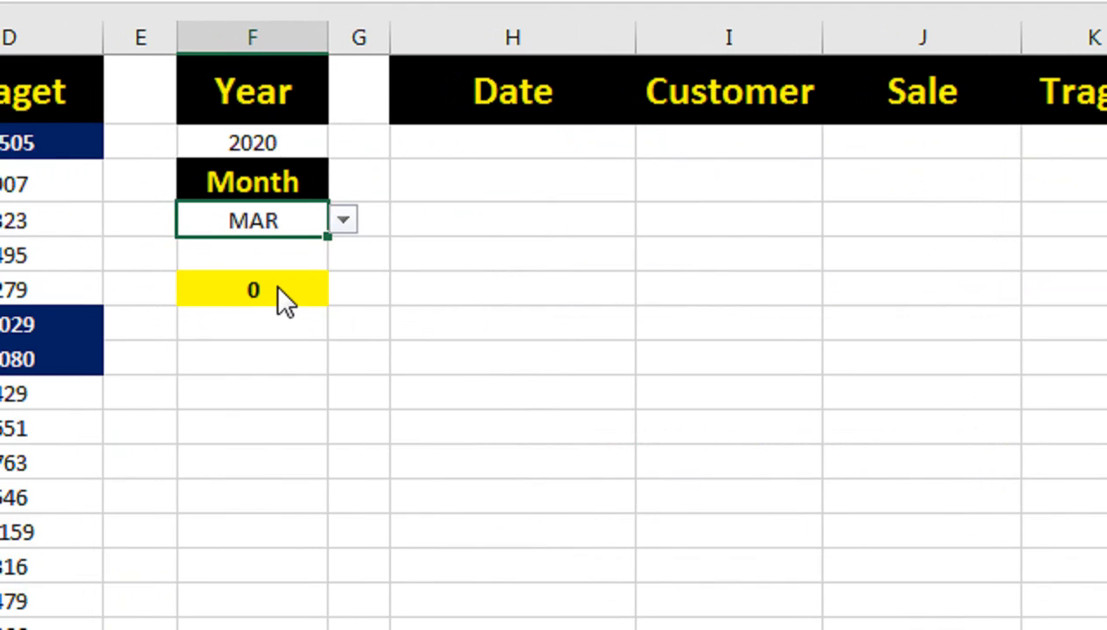
{"action": "left_click", "coordinate": [346, 212]}
{"action": "left_click_drag", "start_coordinate": [331, 344], "coordinate": [327, 233]}
{"action": "left_click", "coordinate": [306, 226]}
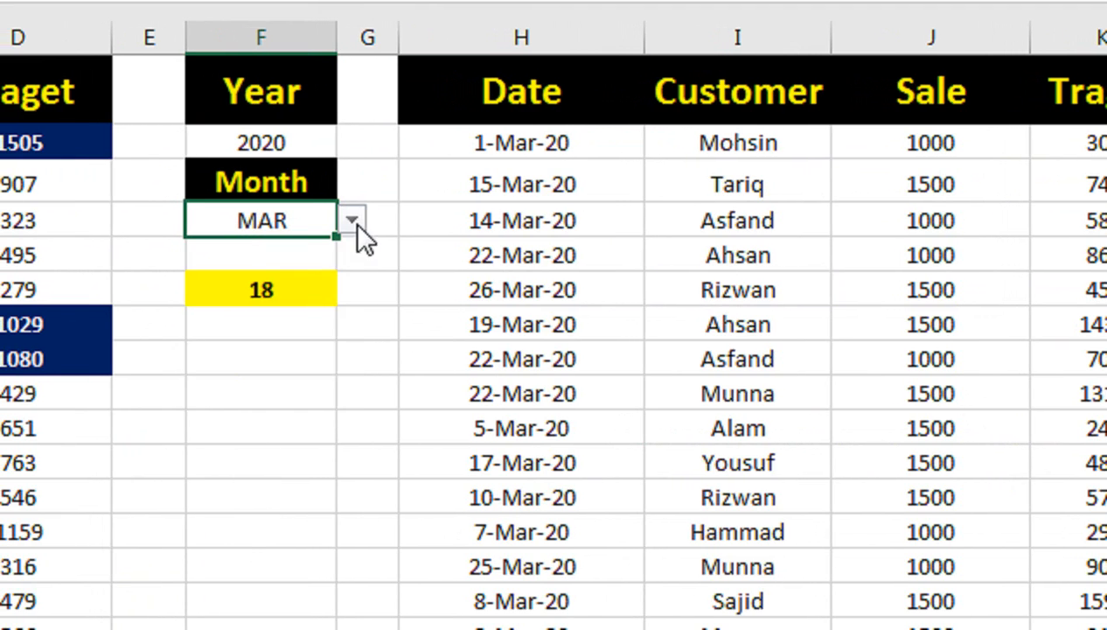
{"action": "left_click", "coordinate": [352, 220]}
{"action": "left_click", "coordinate": [350, 288]}
{"action": "left_click", "coordinate": [287, 252]}
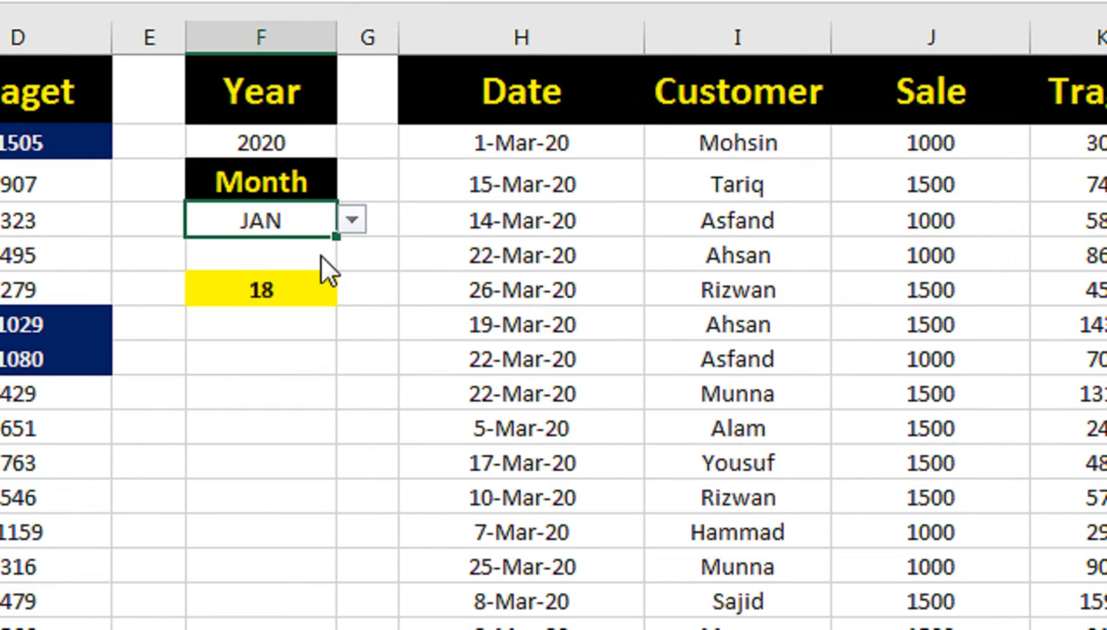
{"action": "left_click", "coordinate": [350, 221]}
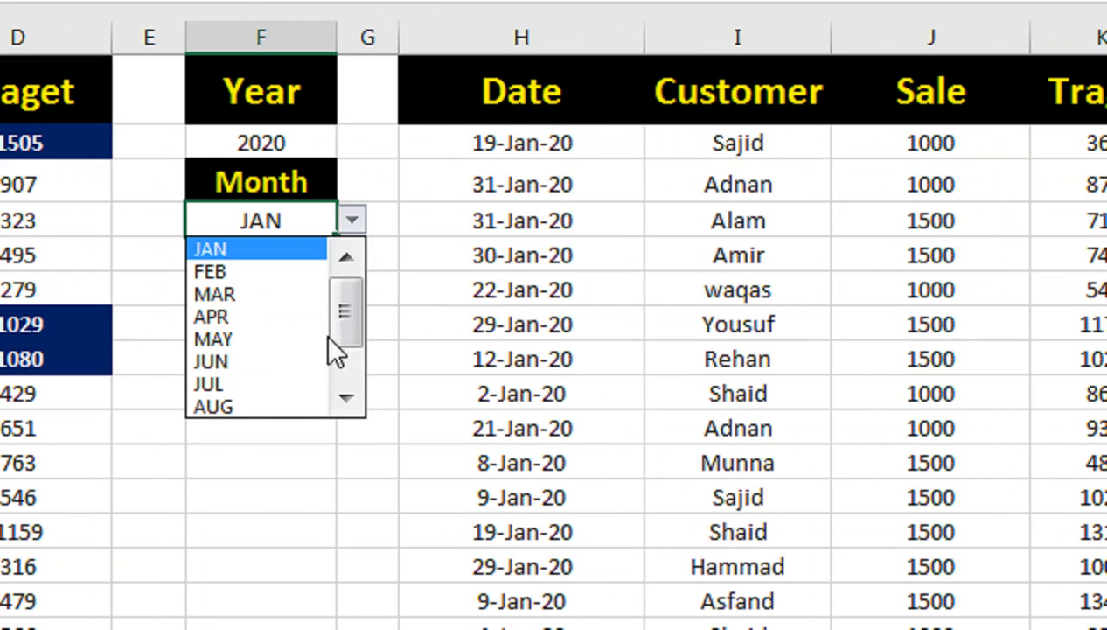
{"action": "left_click", "coordinate": [280, 379]}
Step: Set the data validation of the year cell F2 to allow a list
{"action": "double_click", "coordinate": [330, 151]}
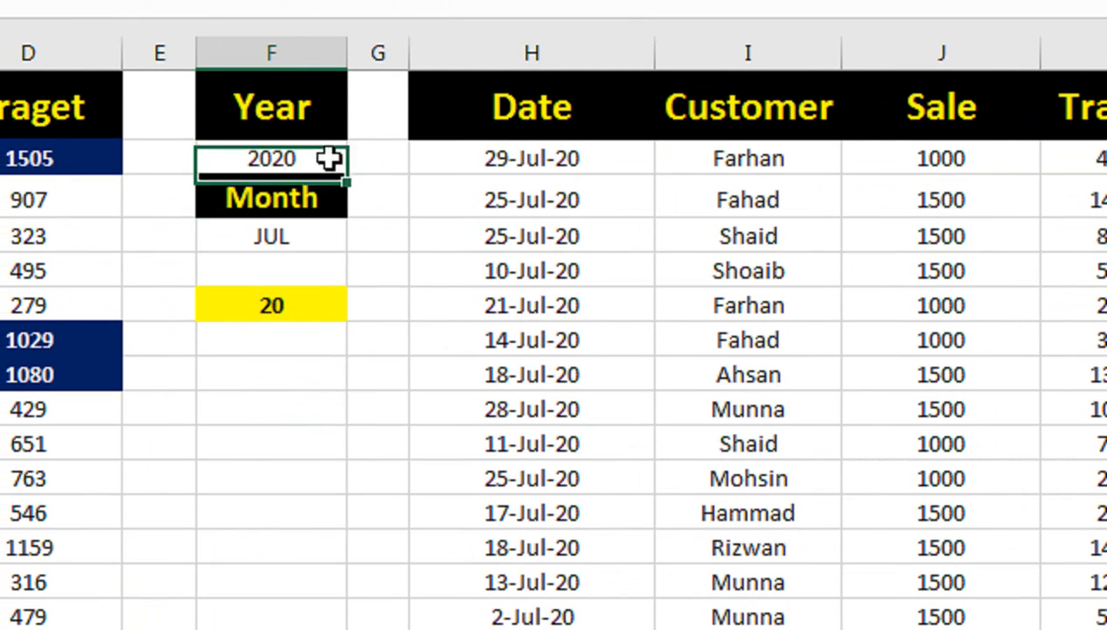
{"action": "left_click", "coordinate": [324, 177]}
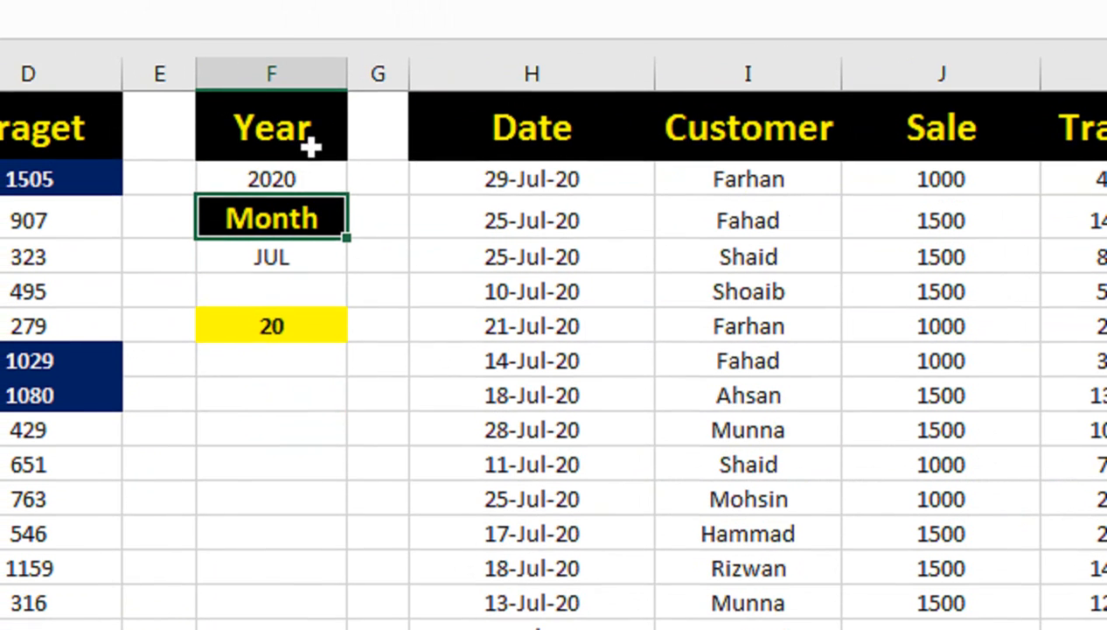
{"action": "left_click", "coordinate": [329, 149]}
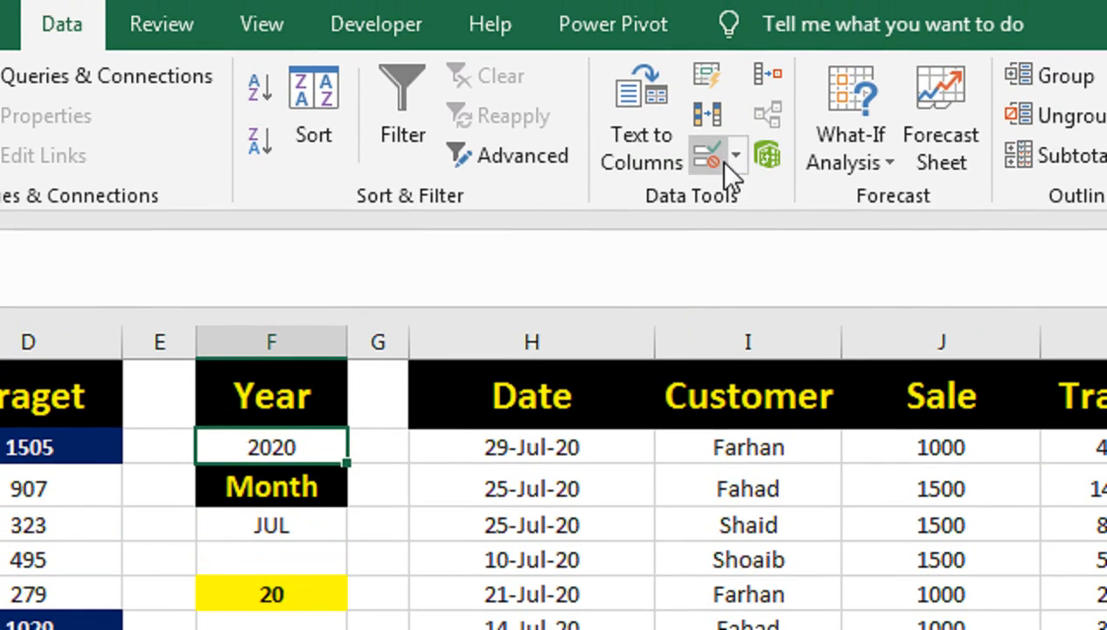
{"action": "left_click", "coordinate": [731, 155]}
{"action": "left_click", "coordinate": [756, 199]}
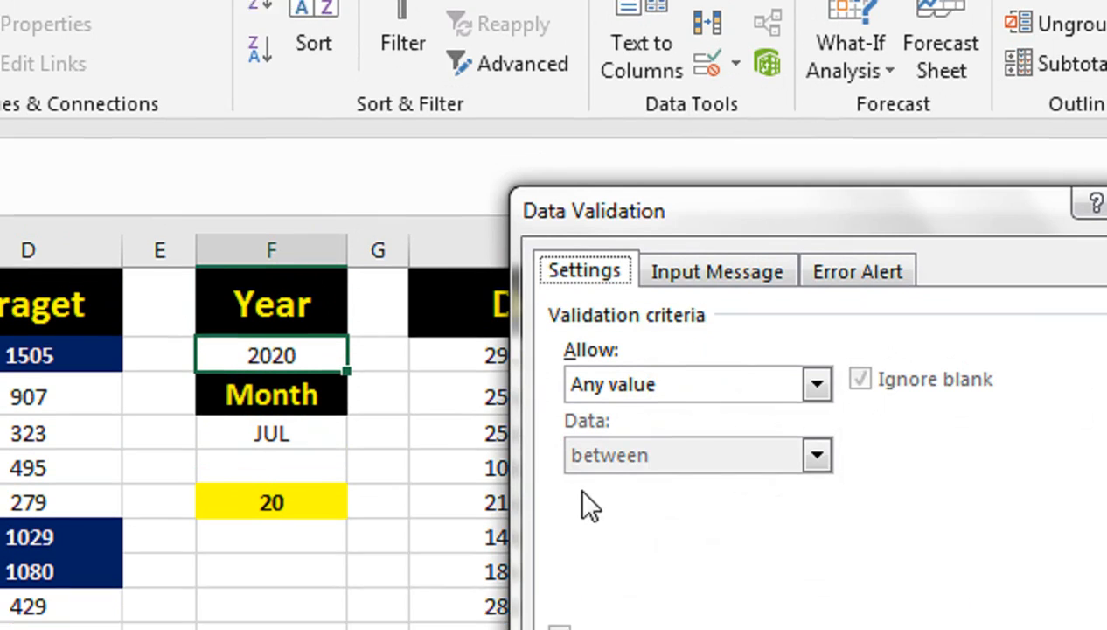
{"action": "left_click", "coordinate": [637, 485]}
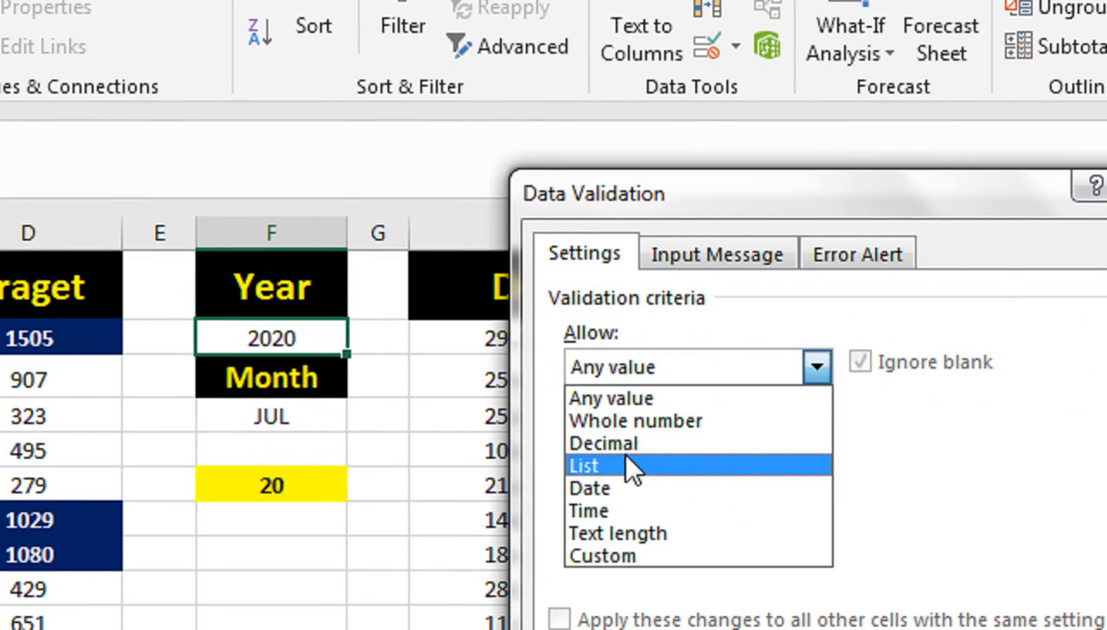
{"action": "left_click", "coordinate": [633, 468]}
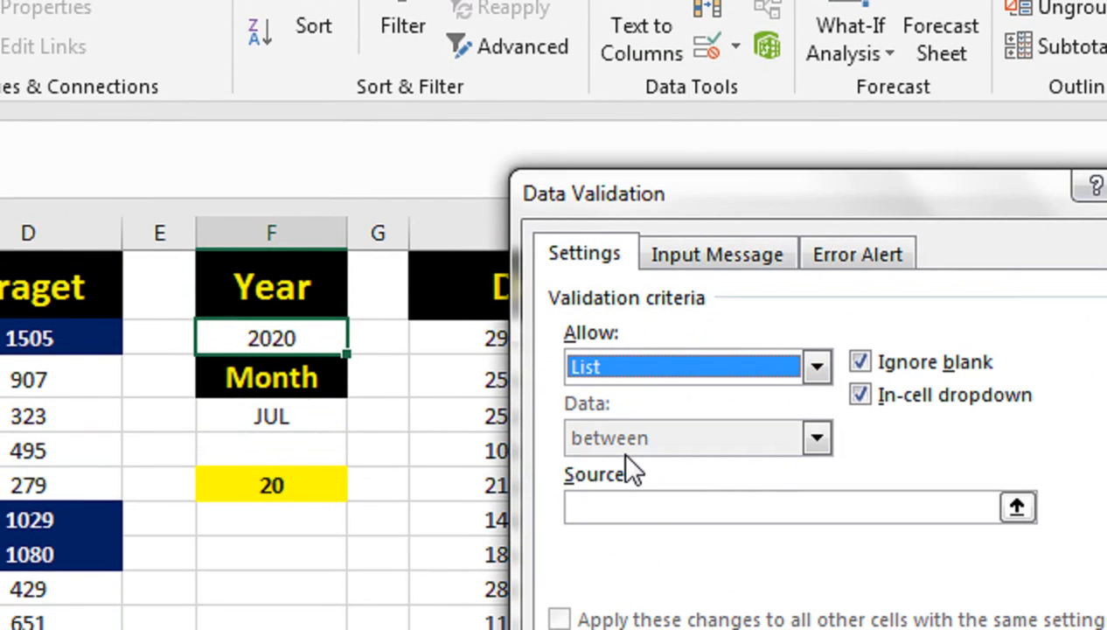
Step: Enter 2018,2019,2020,2021,2022,2023,2024 as the list source for F2, apply the validation, and choose 2022 from the drop-down list
{"action": "left_click", "coordinate": [630, 505]}
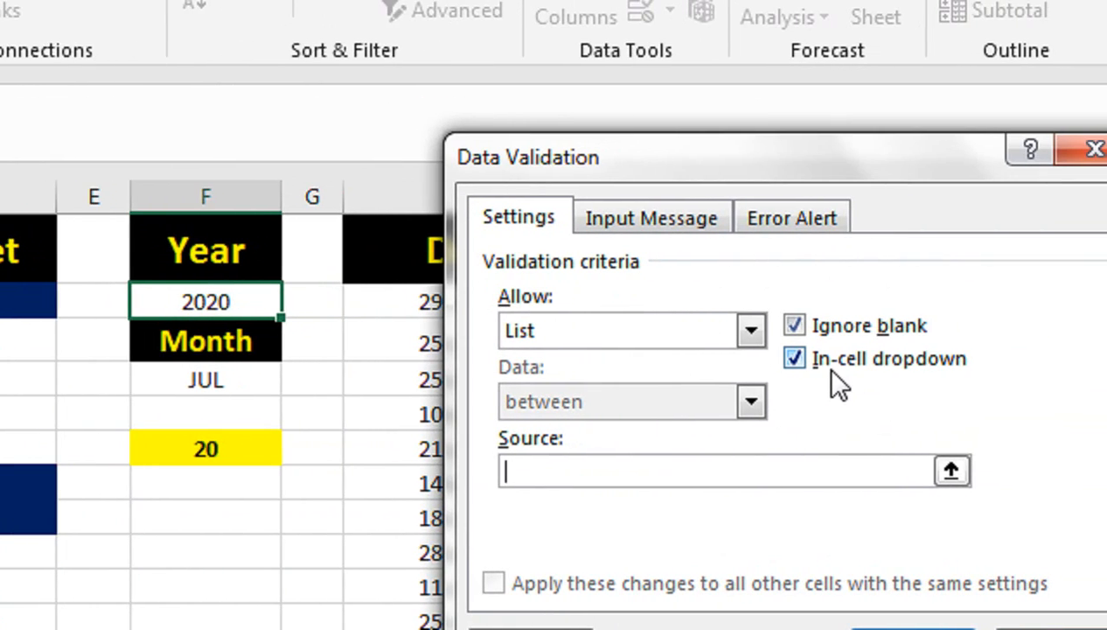
{"action": "type", "text": "2018,2019,2020,"}
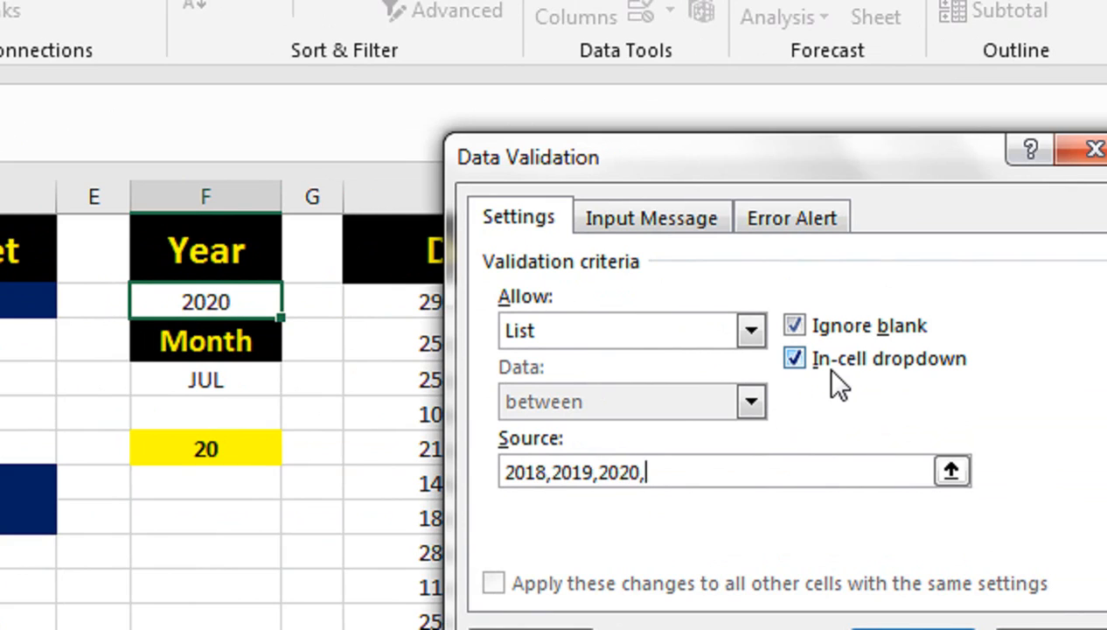
{"action": "type", "text": "2021,20"}
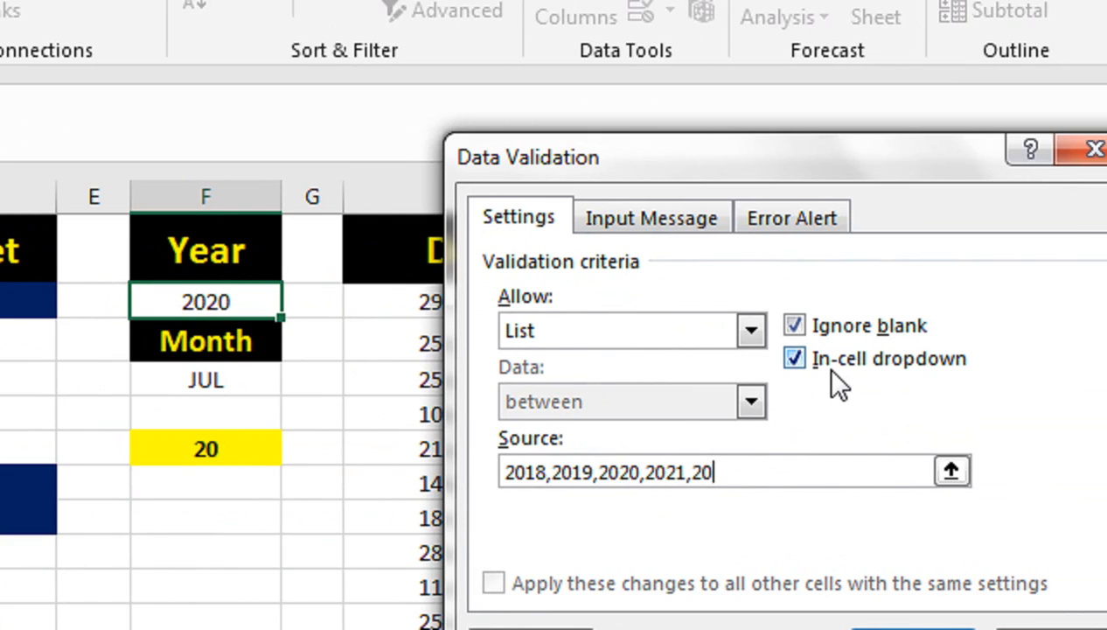
{"action": "type", "text": "22,2023,2"}
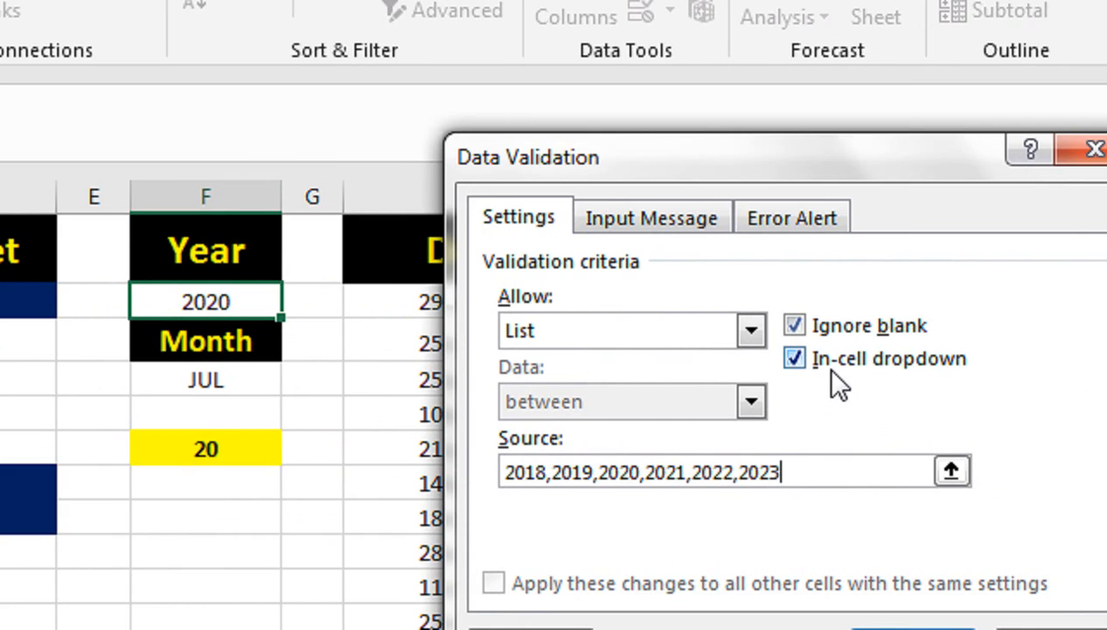
{"action": "type", "text": "021"}
{"action": "key", "text": "BackSpace"}
{"action": "type", "text": "4"}
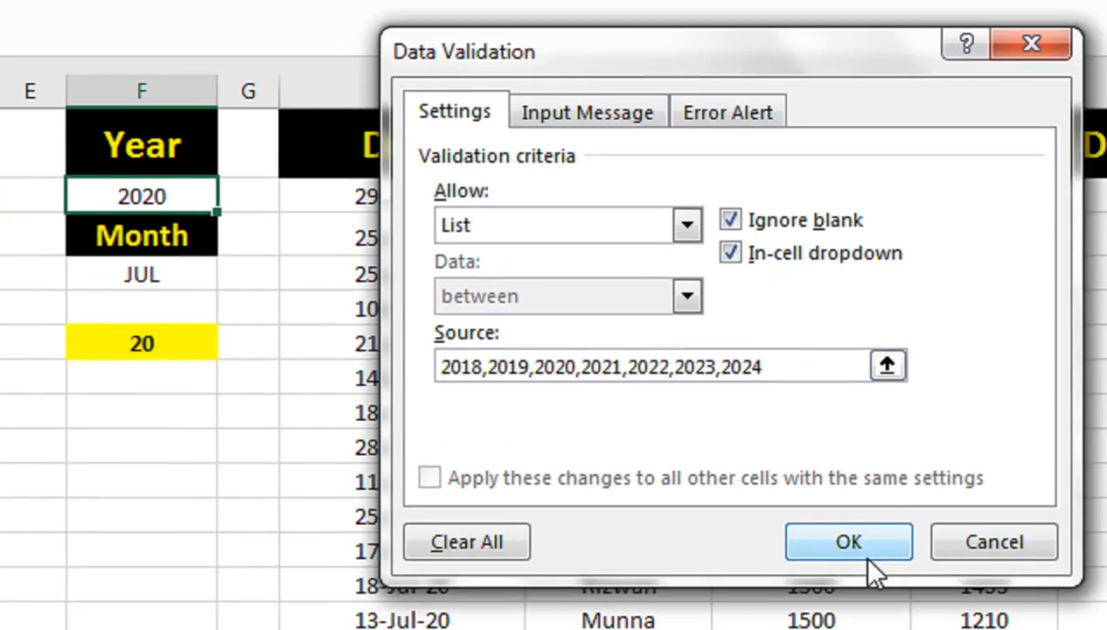
{"action": "left_click", "coordinate": [801, 542]}
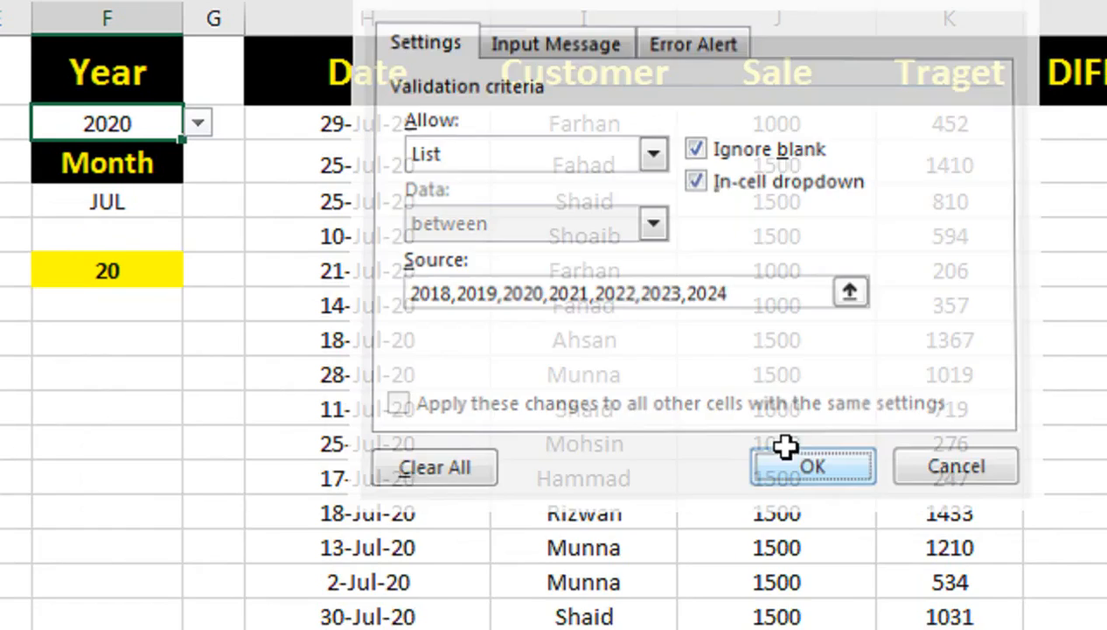
{"action": "left_click", "coordinate": [297, 137]}
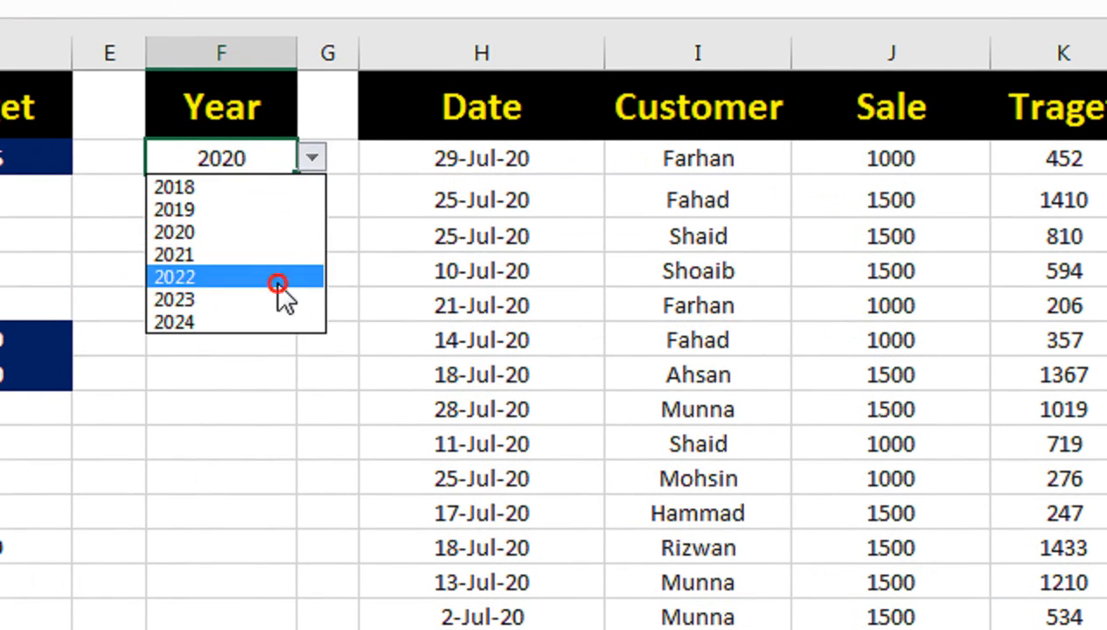
{"action": "left_click", "coordinate": [261, 261]}
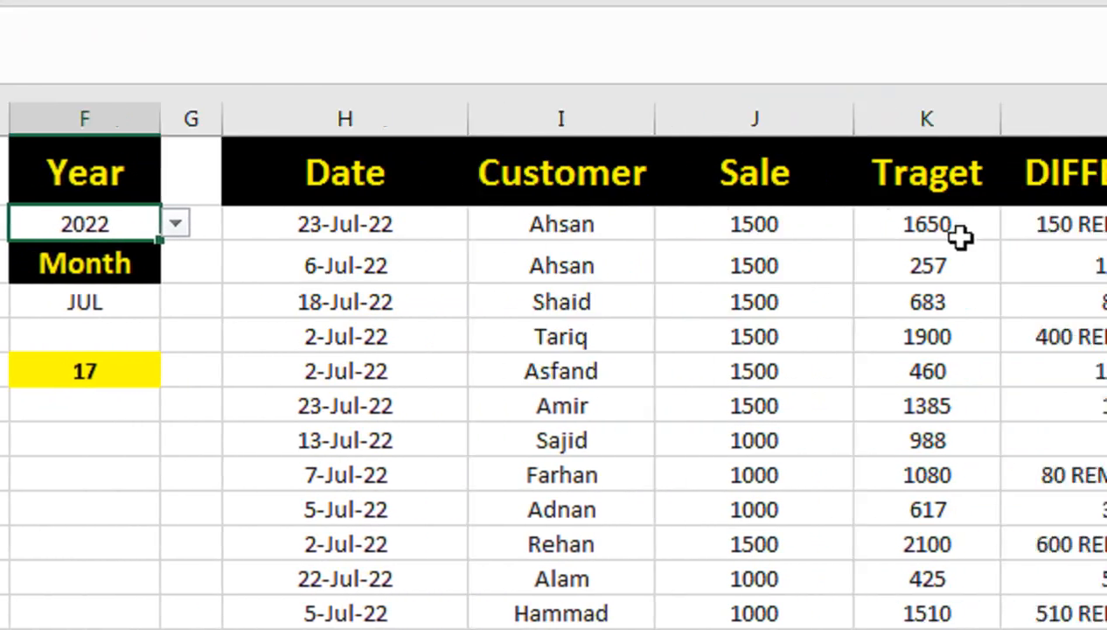
Step: Select the DIFFERENC column from L2 downward and start a new conditional formatting rule that uses a formula
{"action": "left_click", "coordinate": [856, 228]}
{"action": "left_click_drag", "start_coordinate": [856, 228], "coordinate": [840, 593]}
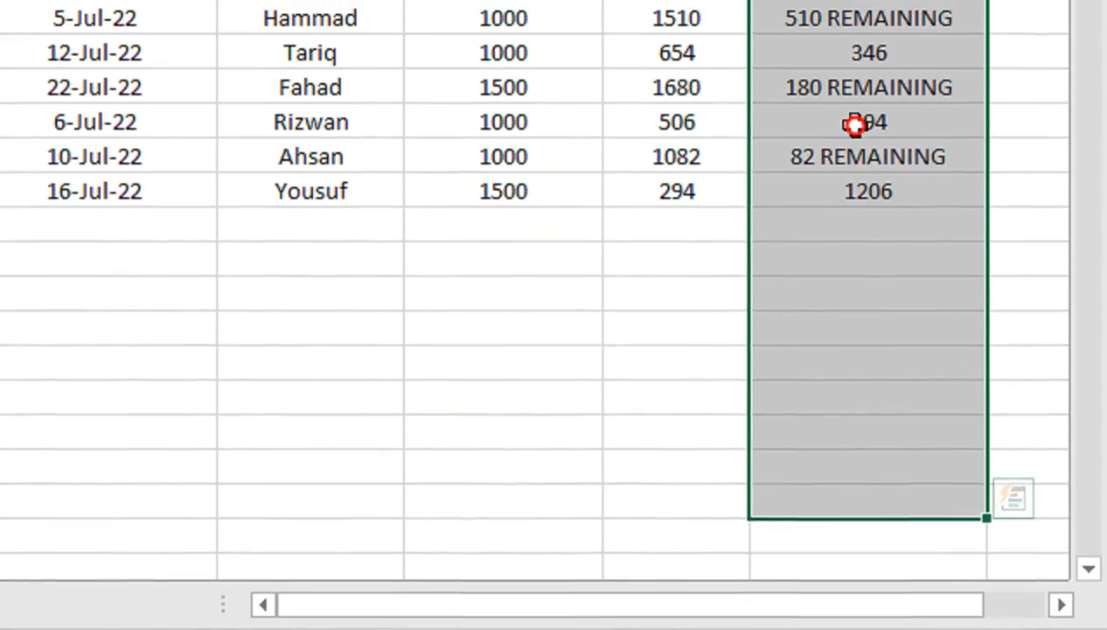
{"action": "left_click", "coordinate": [855, 155]}
{"action": "scroll", "coordinate": [856, 157], "scroll_direction": "up", "scroll_amount": 3}
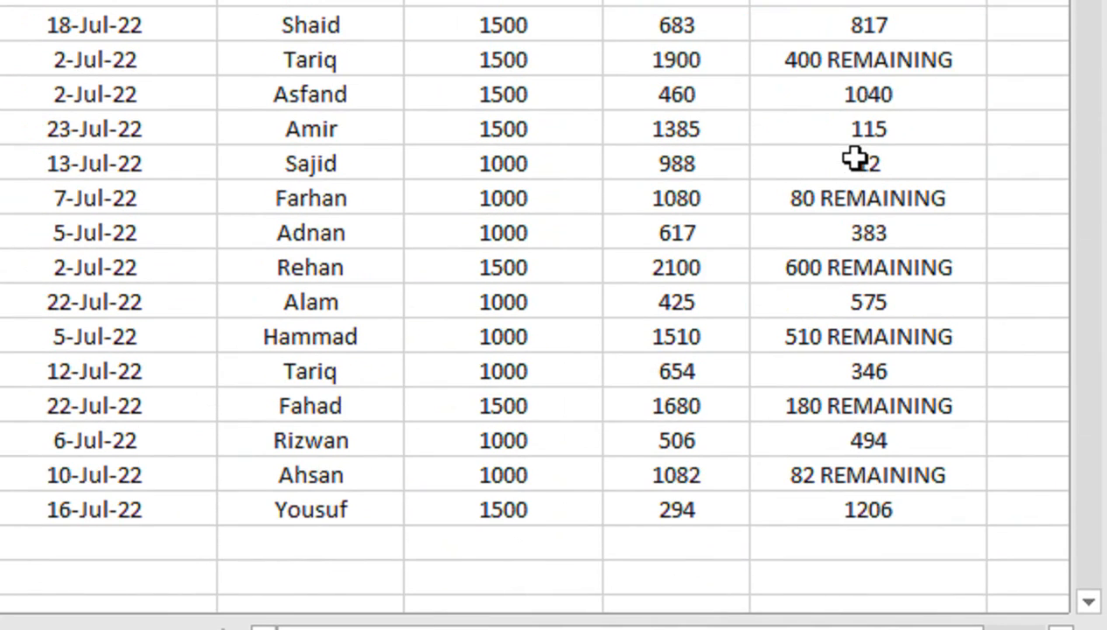
{"action": "key", "text": "ctrl+shift+Down"}
{"action": "key", "text": "ctrl+shift+Down"}
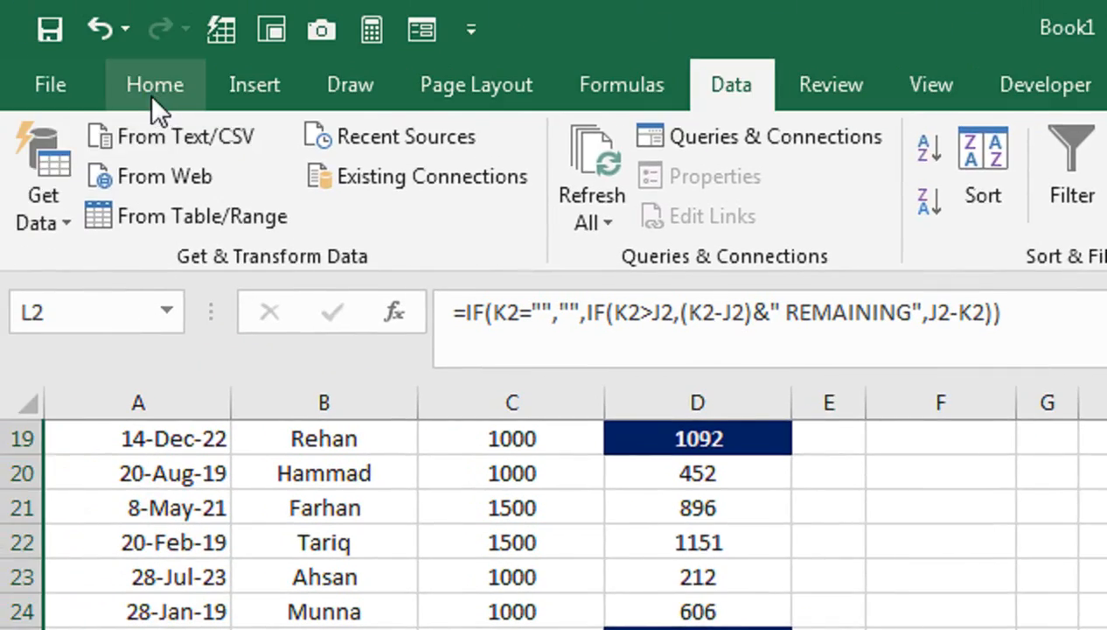
{"action": "left_click", "coordinate": [149, 92]}
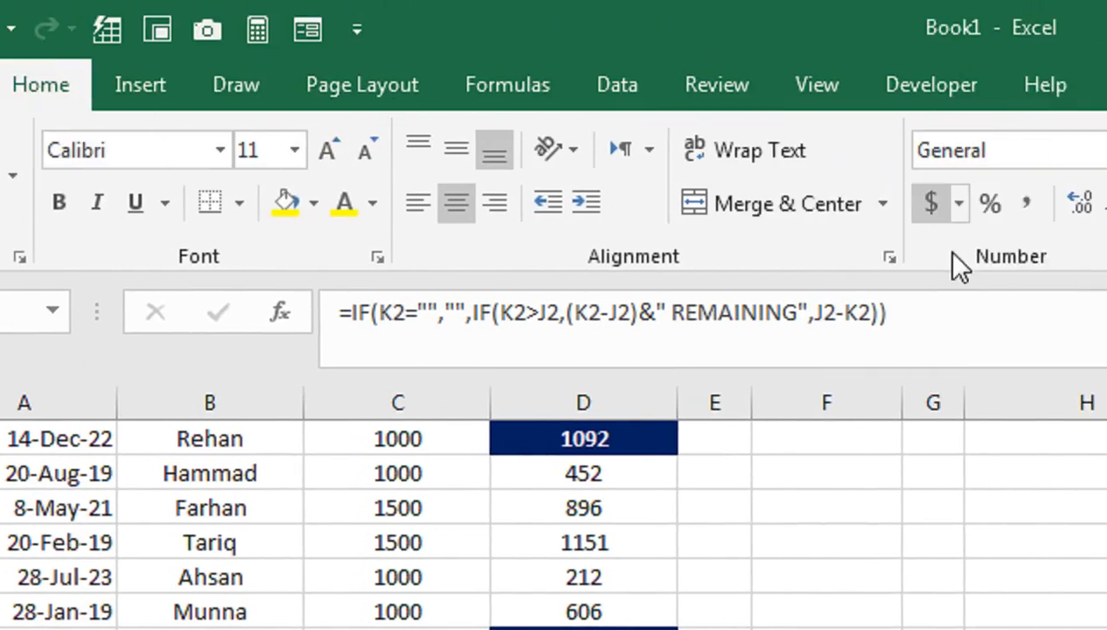
{"action": "left_click", "coordinate": [914, 233]}
{"action": "left_click", "coordinate": [973, 629]}
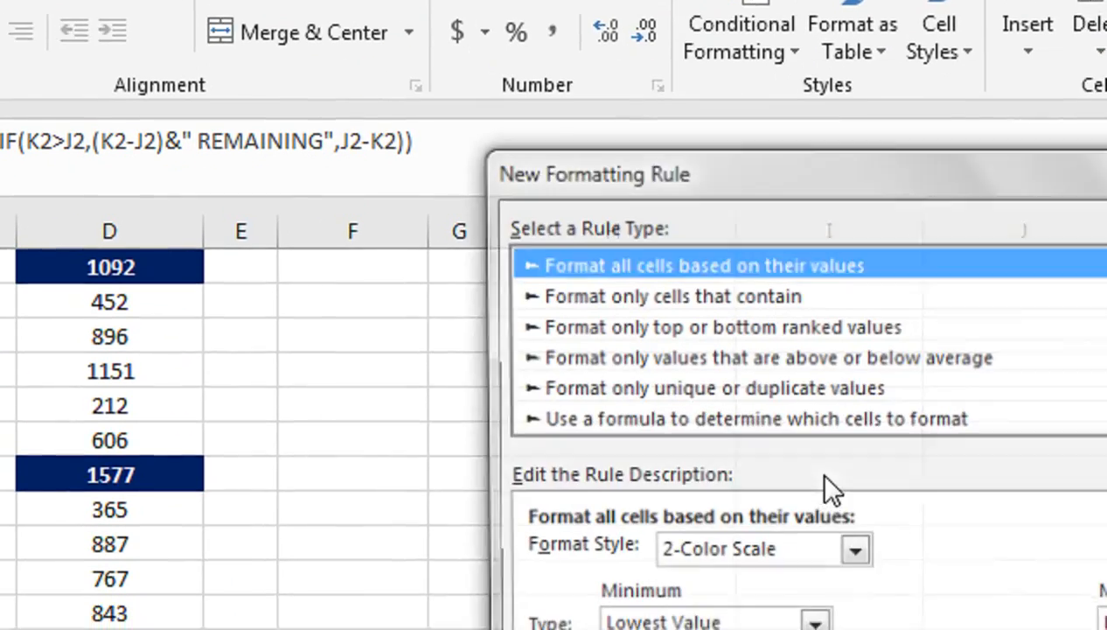
{"action": "left_click", "coordinate": [797, 369]}
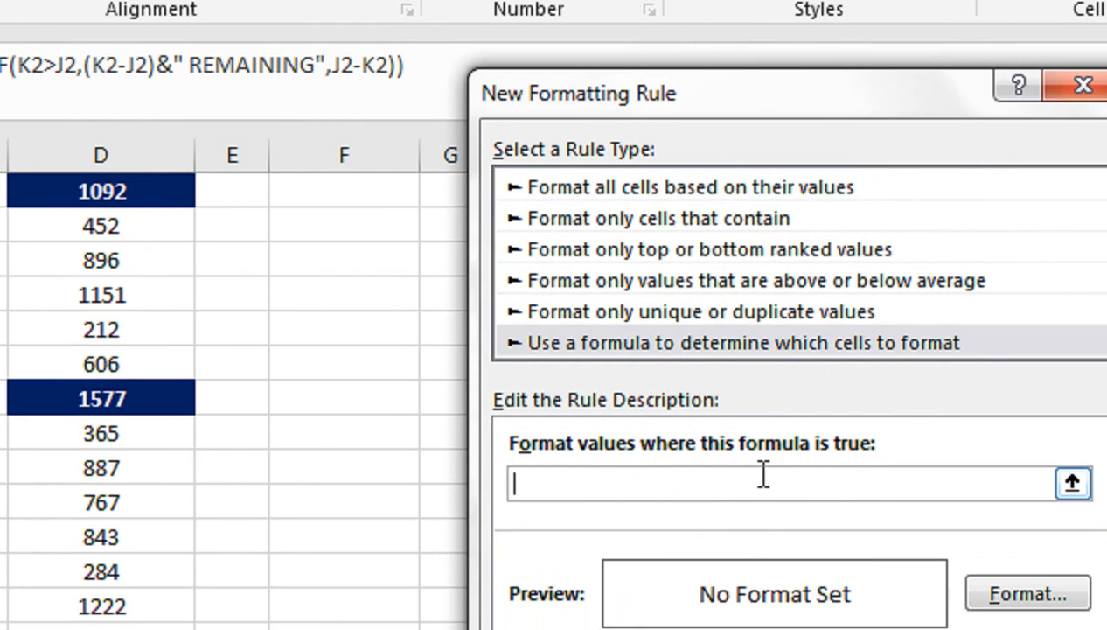
Step: Enter =ISNUMBER($L2) as the formula of the new formatting rule, keeping only the column reference absolute
{"action": "left_click", "coordinate": [764, 475]}
{"action": "type", "text": "=ISNUMBER"}
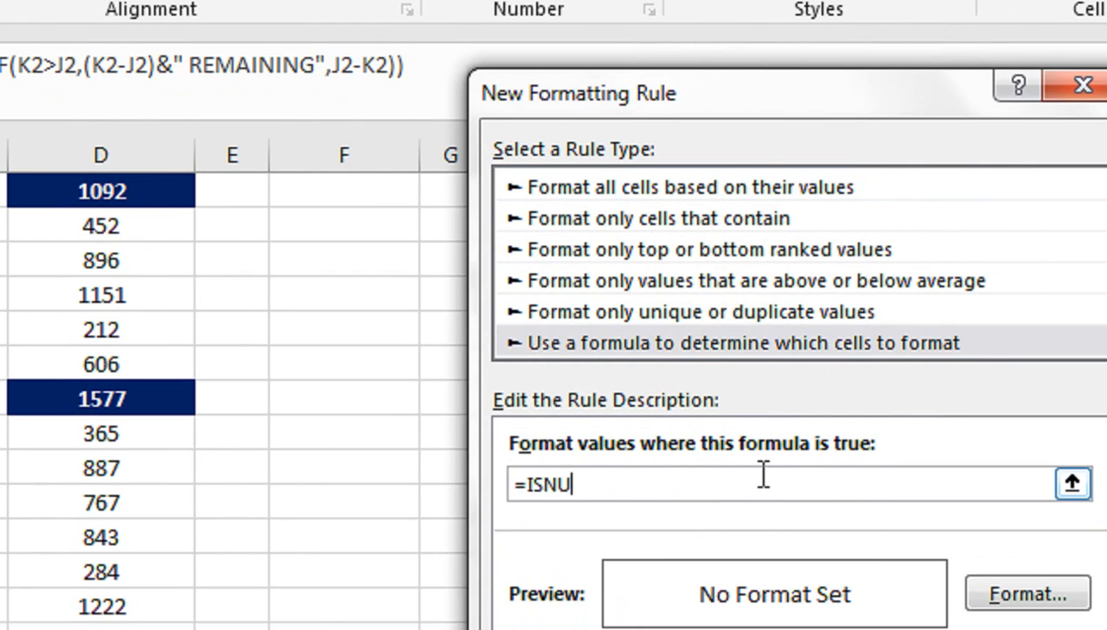
{"action": "type", "text": "("}
{"action": "left_click", "coordinate": [881, 461]}
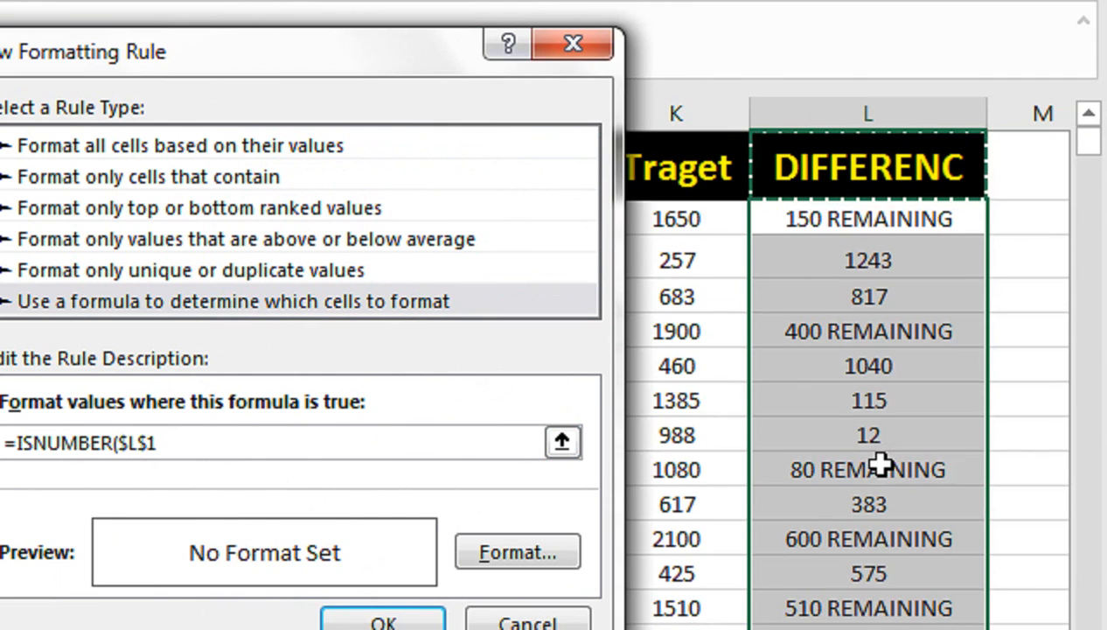
{"action": "left_click", "coordinate": [772, 218]}
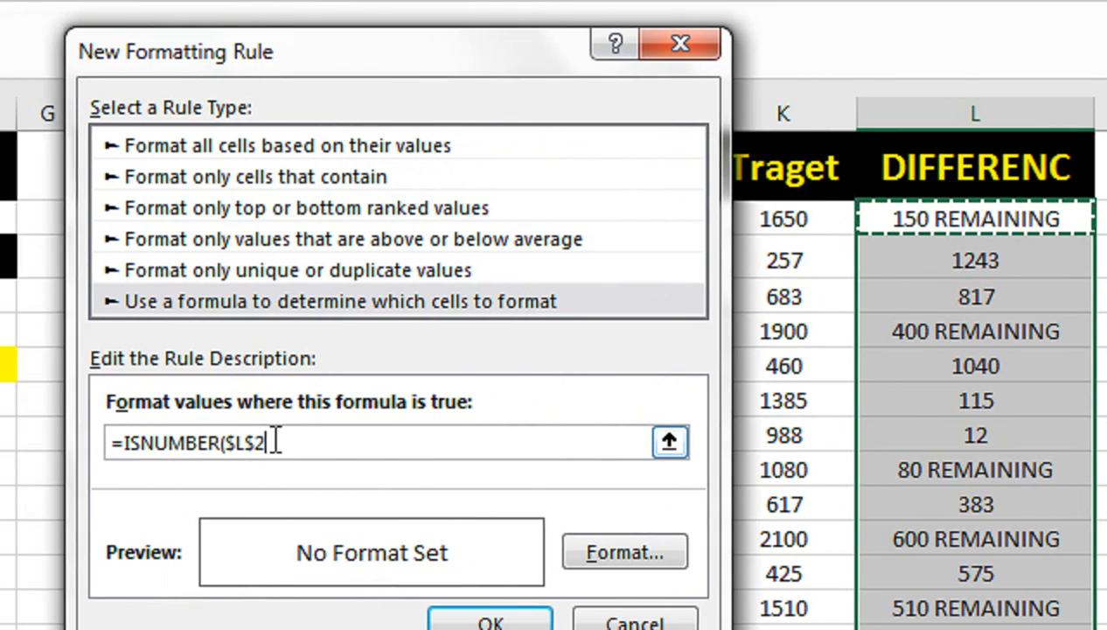
{"action": "key", "text": "BackSpace"}
{"action": "key", "text": "BackSpace"}
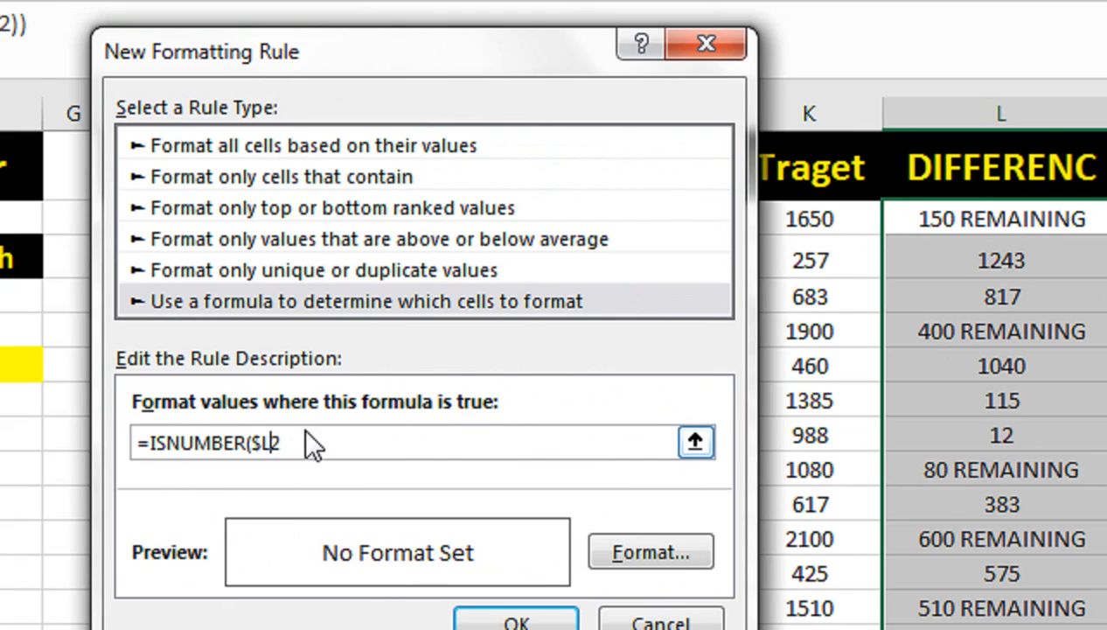
{"action": "type", "text": "2"}
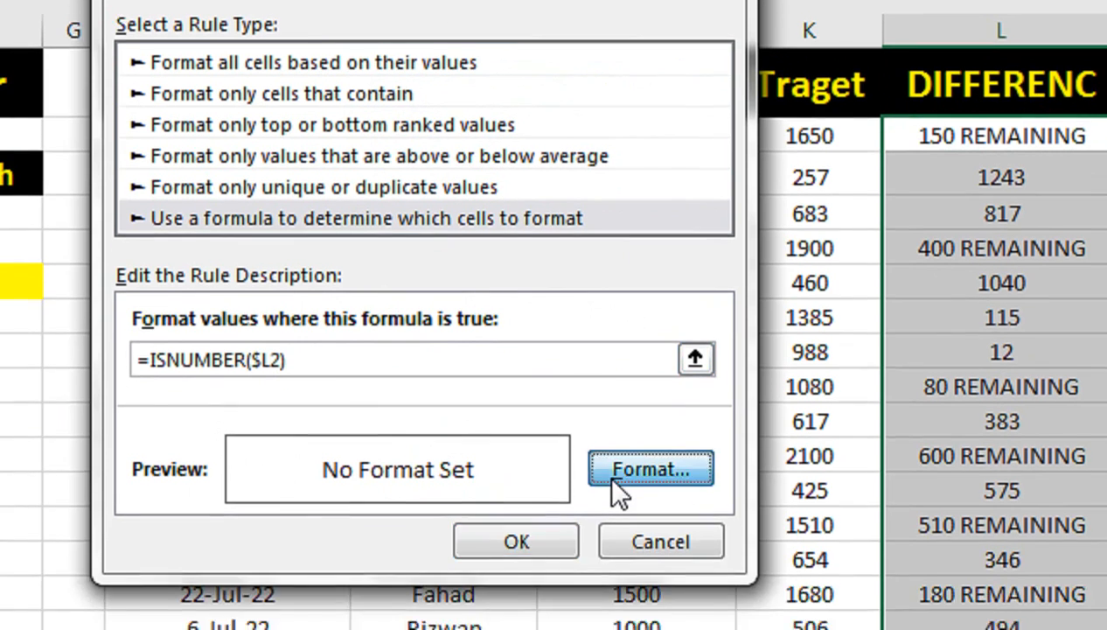
Step: Give the rule a light green fill with bold dark green text and apply it to the DIFFERENC column
{"action": "left_click", "coordinate": [651, 552]}
{"action": "left_click_drag", "start_coordinate": [535, 30], "coordinate": [308, 79]}
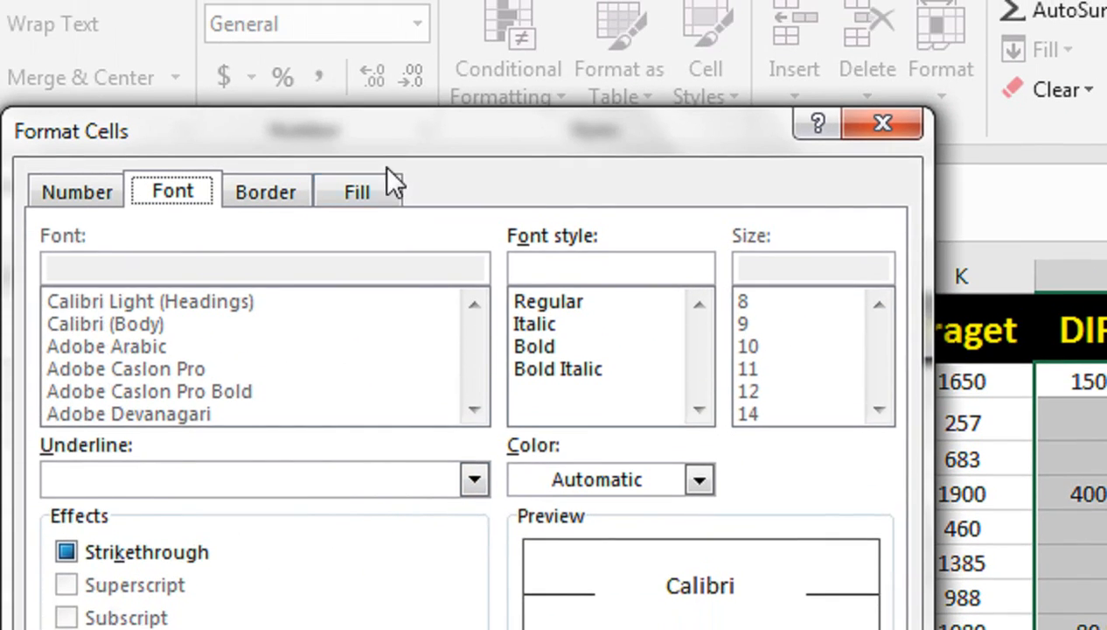
{"action": "left_click", "coordinate": [215, 144]}
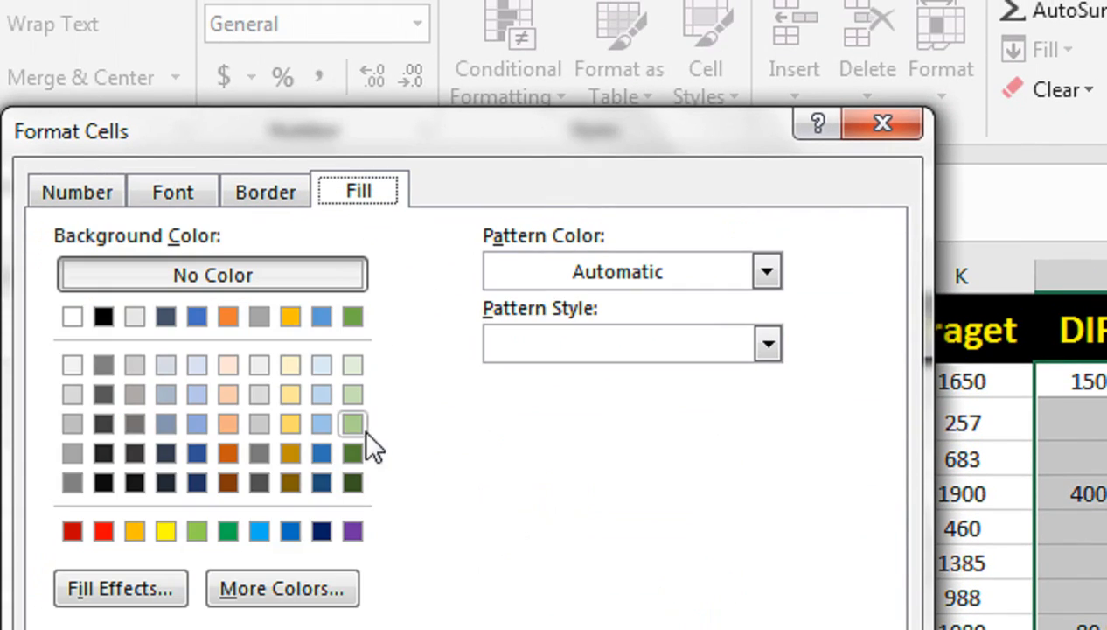
{"action": "left_click", "coordinate": [353, 395]}
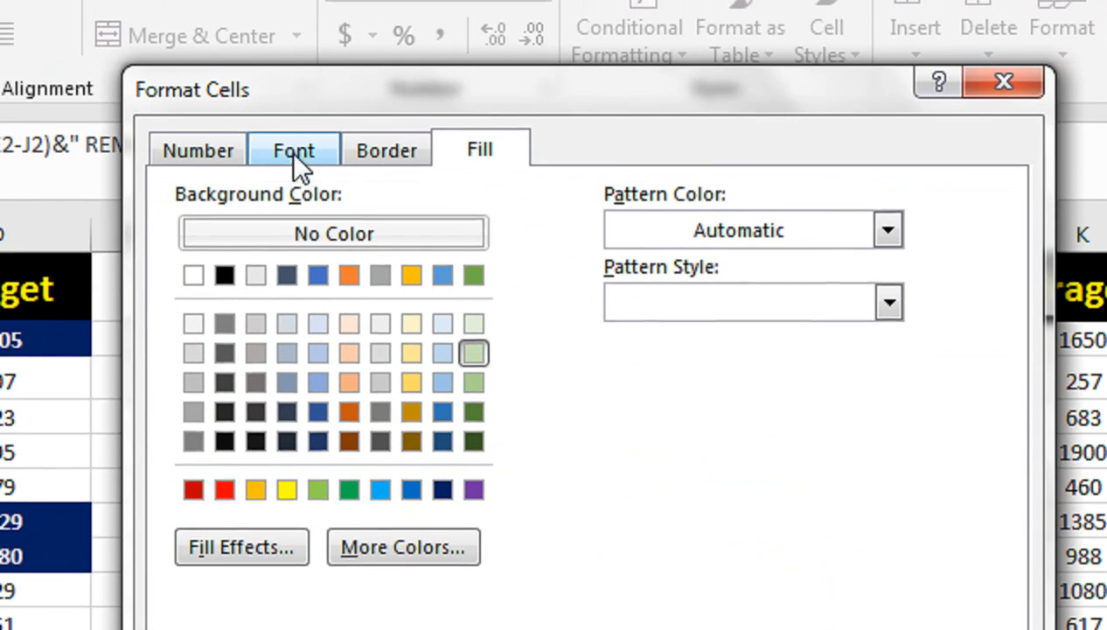
{"action": "left_click", "coordinate": [293, 138]}
{"action": "left_click", "coordinate": [656, 284]}
{"action": "left_click", "coordinate": [738, 423]}
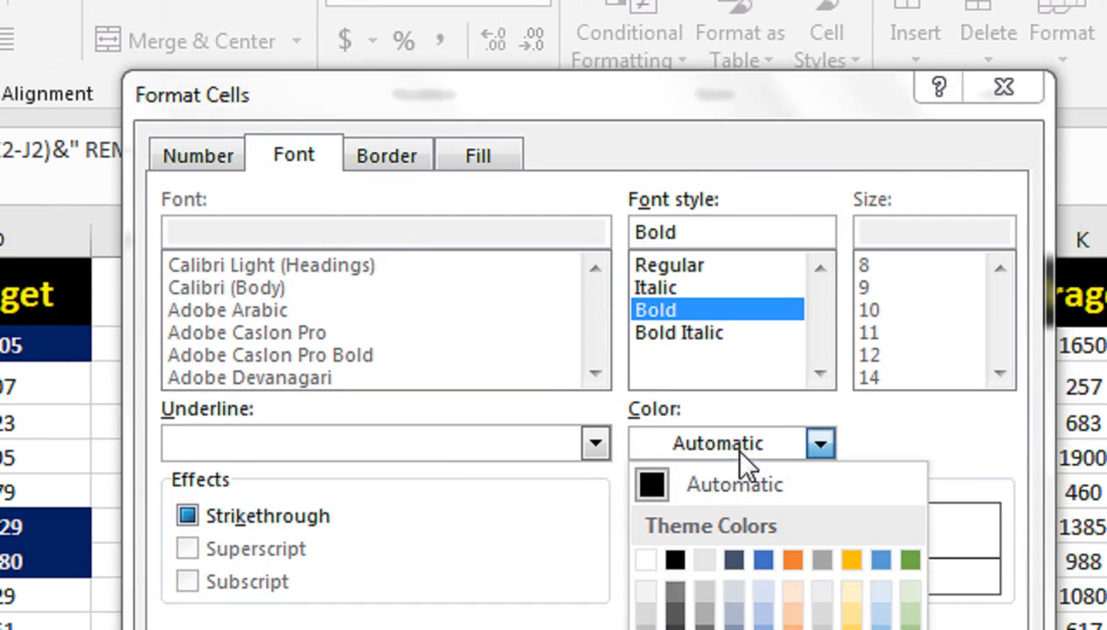
{"action": "left_click", "coordinate": [866, 562]}
{"action": "left_click", "coordinate": [736, 502]}
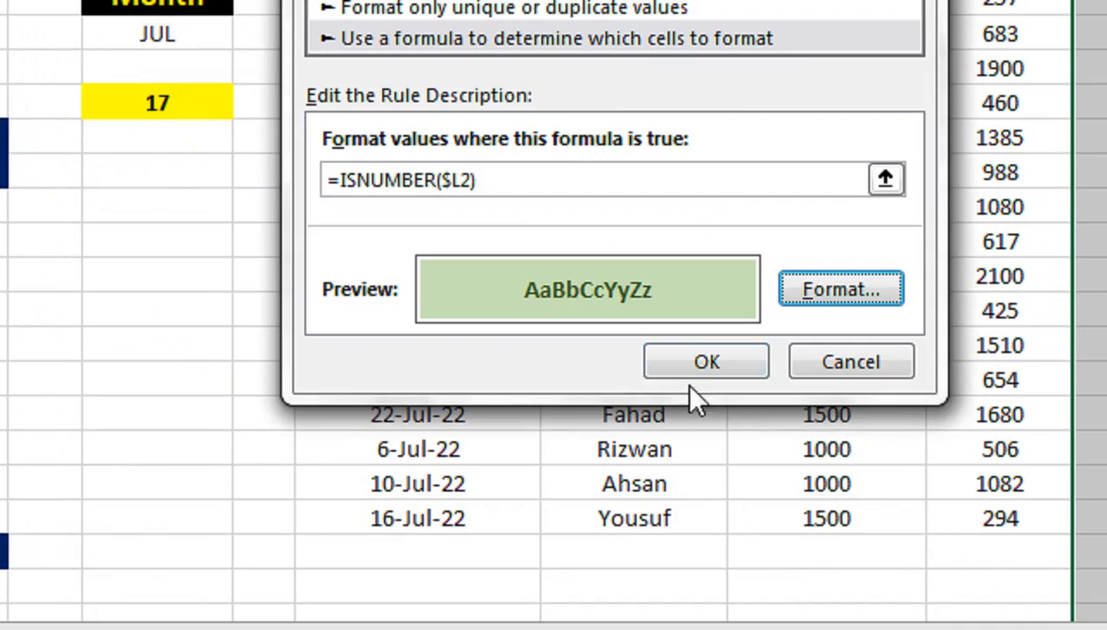
{"action": "left_click", "coordinate": [704, 363]}
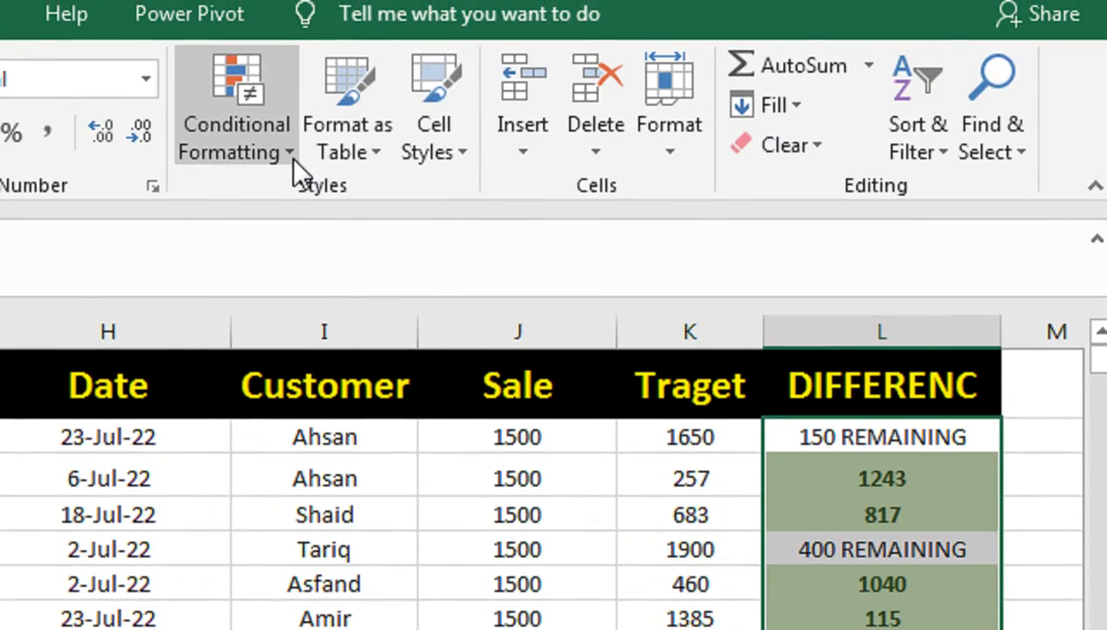
Step: Add a highlight rule to the DIFFERENC column for cells that contain the text REMAINING
{"action": "left_click", "coordinate": [293, 157]}
{"action": "mouse_move", "coordinate": [303, 218]}
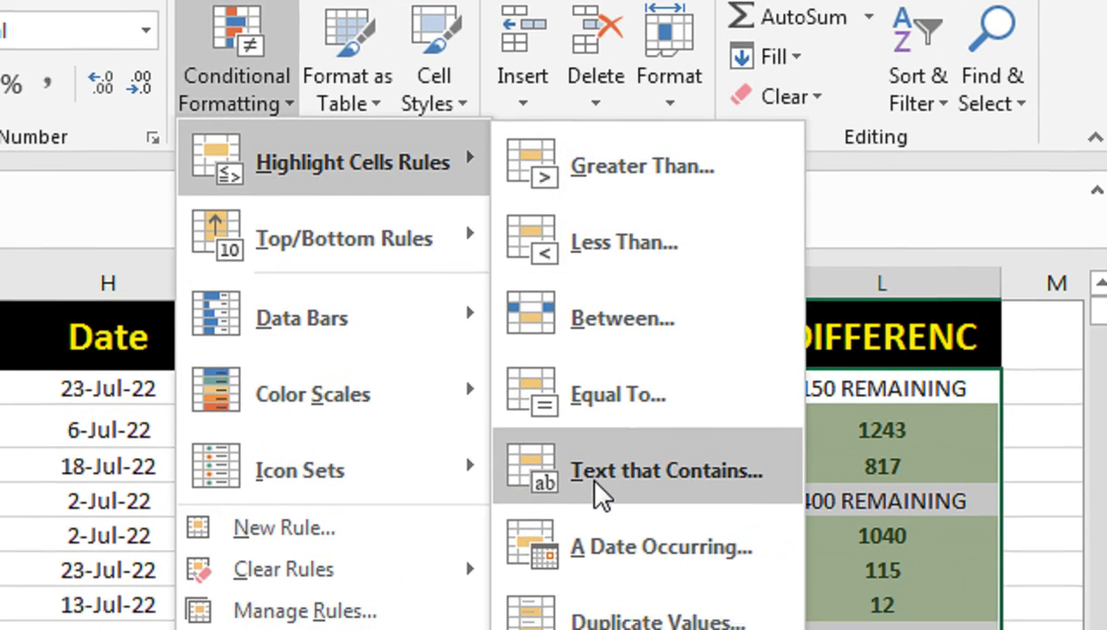
{"action": "left_click", "coordinate": [603, 499]}
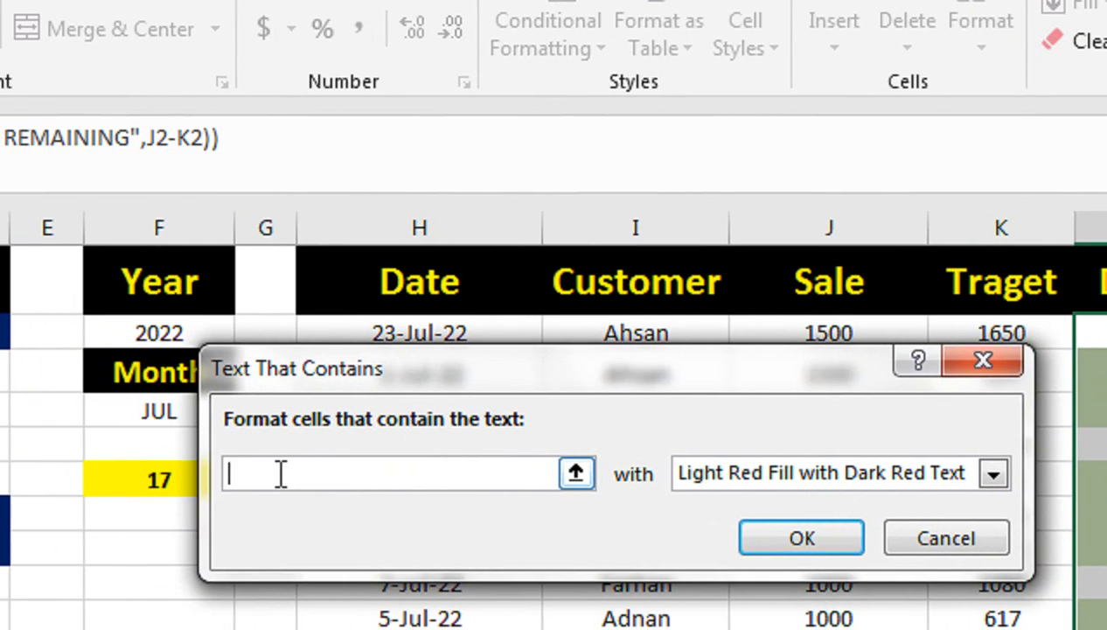
{"action": "type", "text": "REMAIN"}
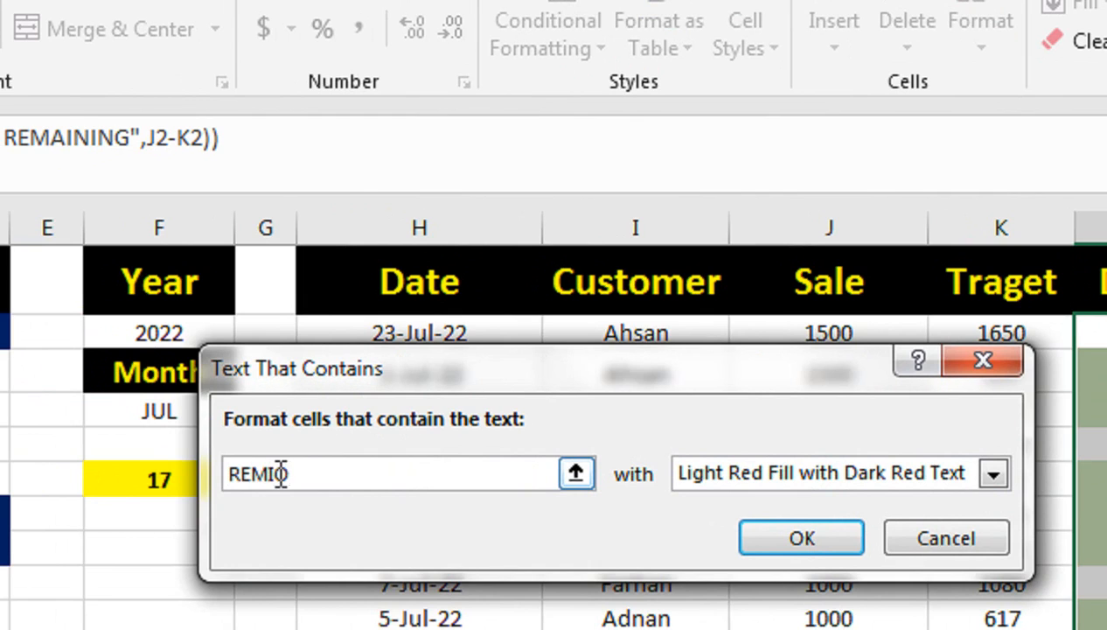
{"action": "key", "text": "BackSpace"}
{"action": "type", "text": "AINING"}
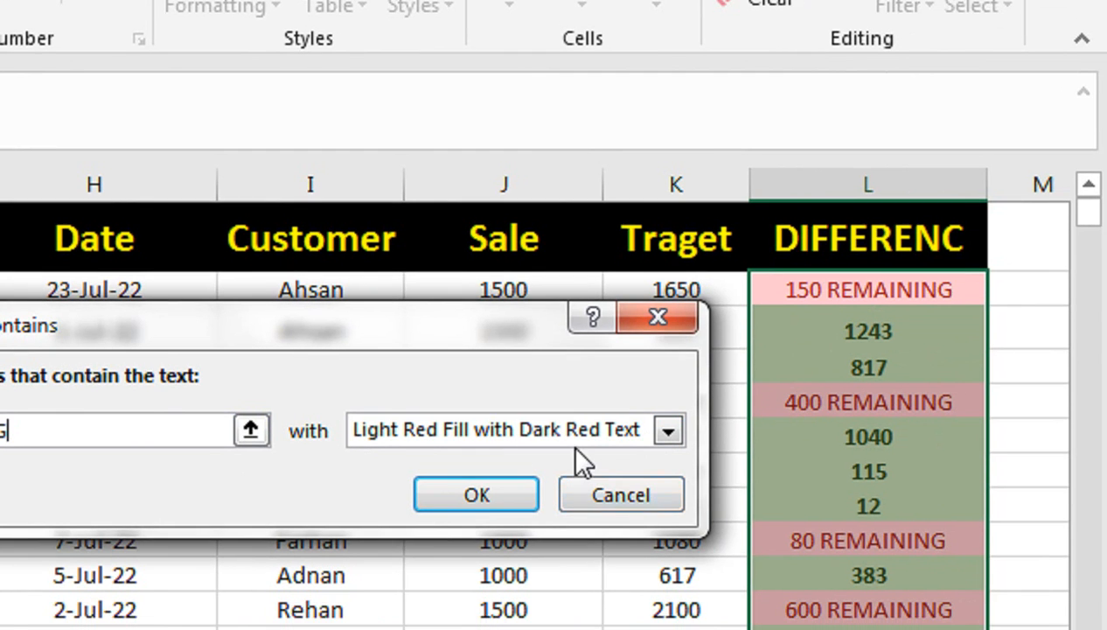
Step: Set a custom format of dark red fill with bold white text for the REMAINING rule and apply it
{"action": "left_click", "coordinate": [576, 440]}
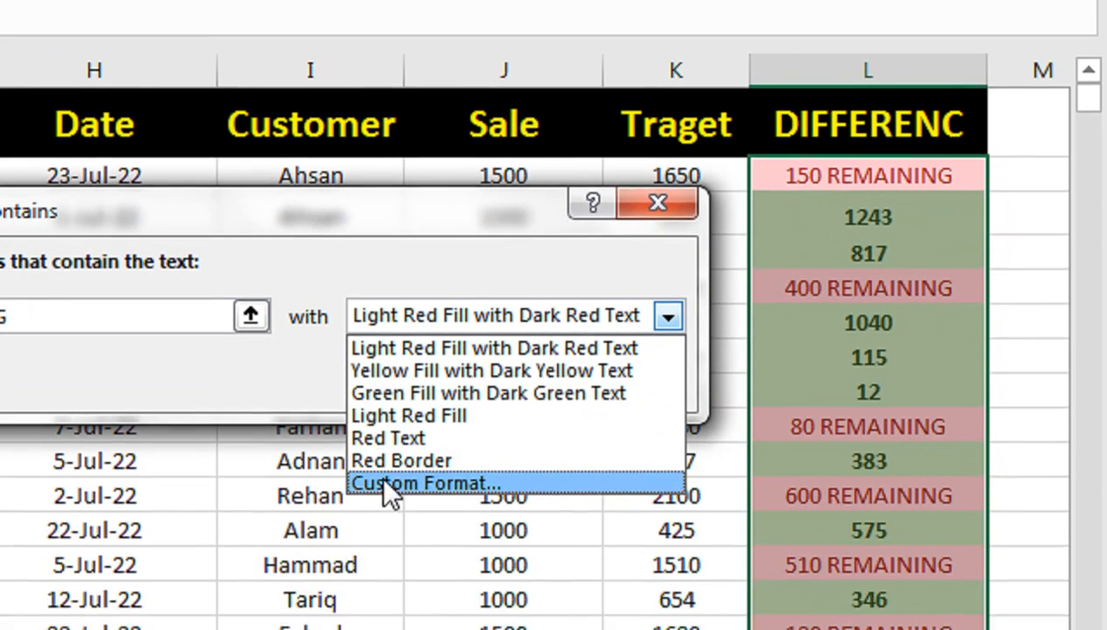
{"action": "left_click", "coordinate": [385, 483]}
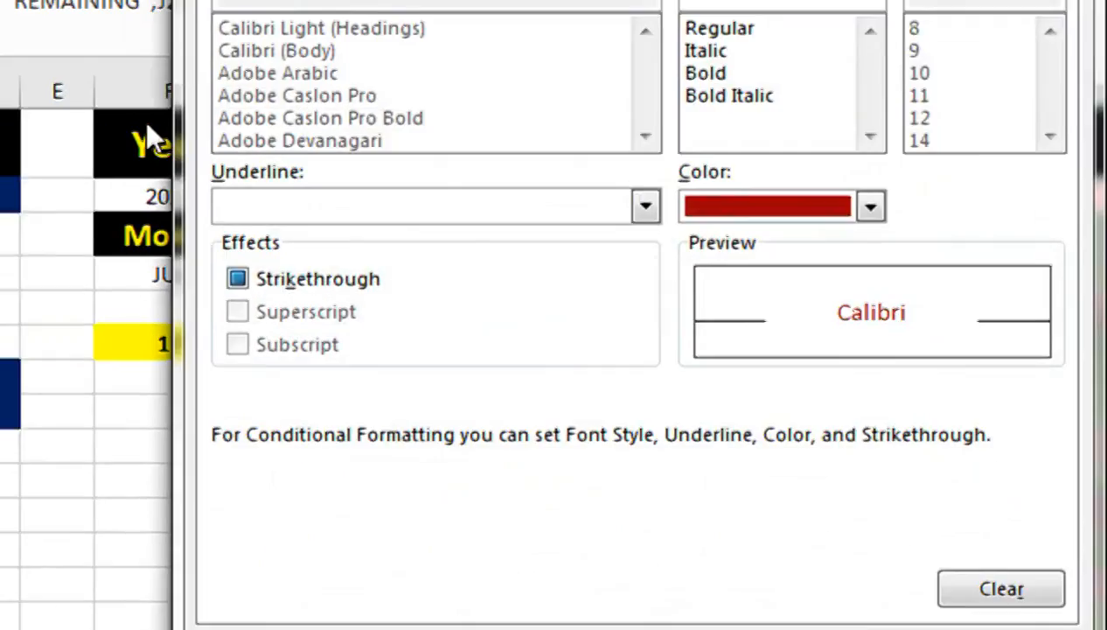
{"action": "left_click", "coordinate": [552, 93]}
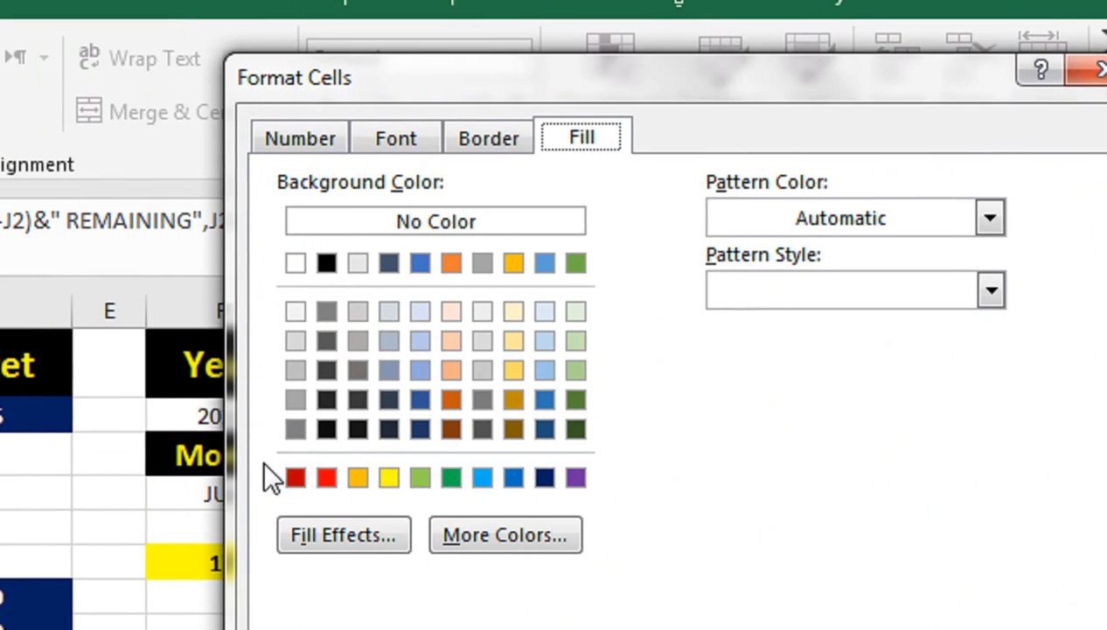
{"action": "left_click", "coordinate": [295, 476]}
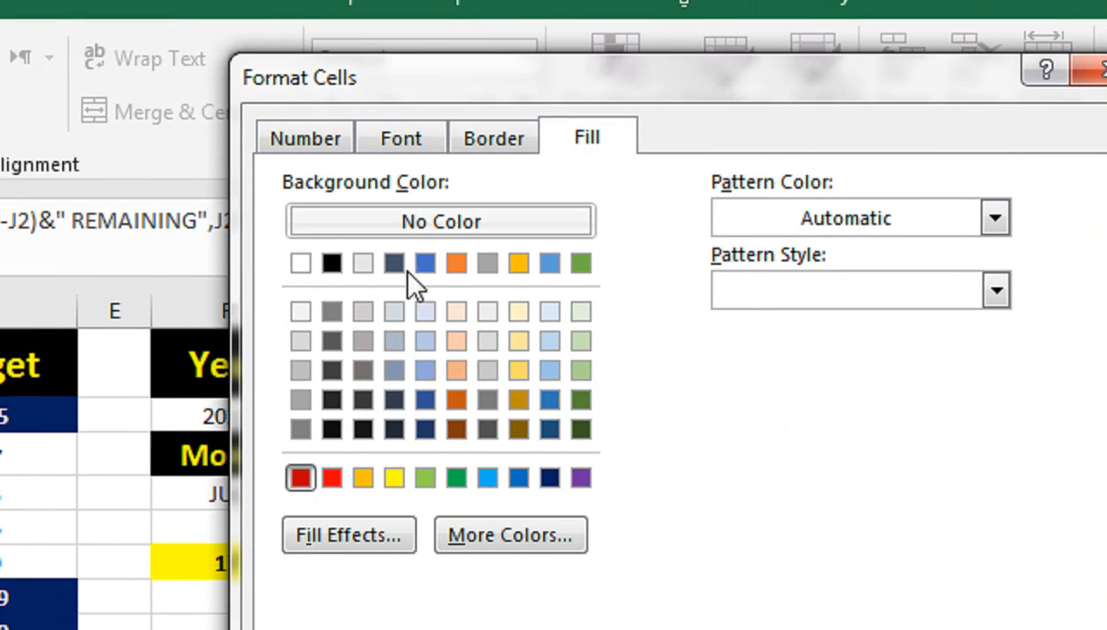
{"action": "left_click", "coordinate": [405, 140]}
{"action": "left_click", "coordinate": [776, 295]}
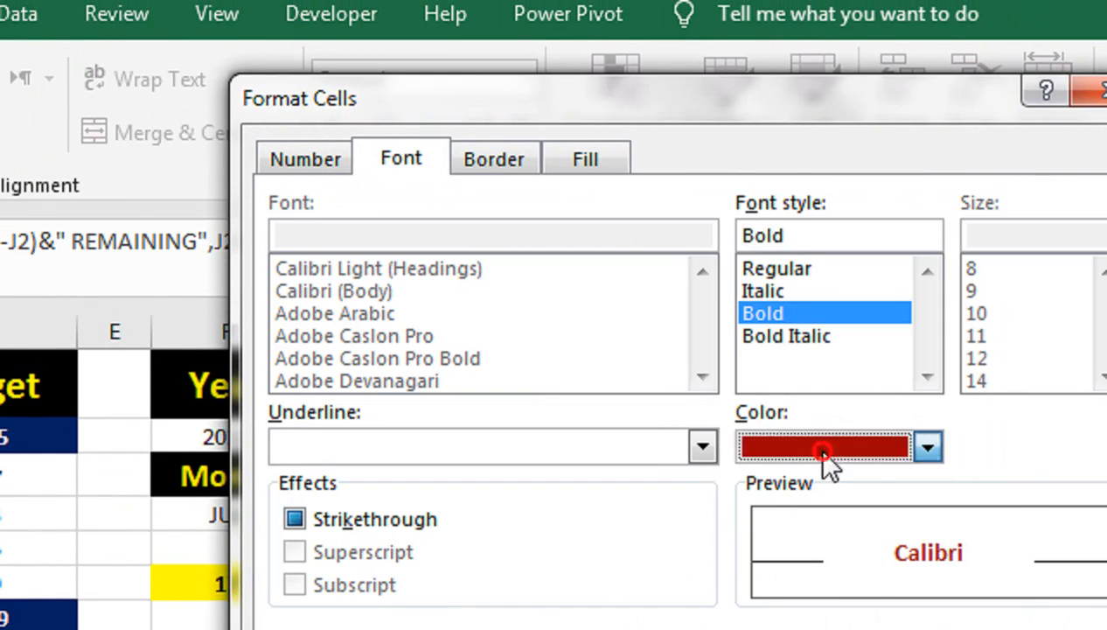
{"action": "left_click", "coordinate": [817, 448]}
{"action": "left_click", "coordinate": [769, 560]}
{"action": "left_click", "coordinate": [912, 629]}
{"action": "left_click", "coordinate": [815, 260]}
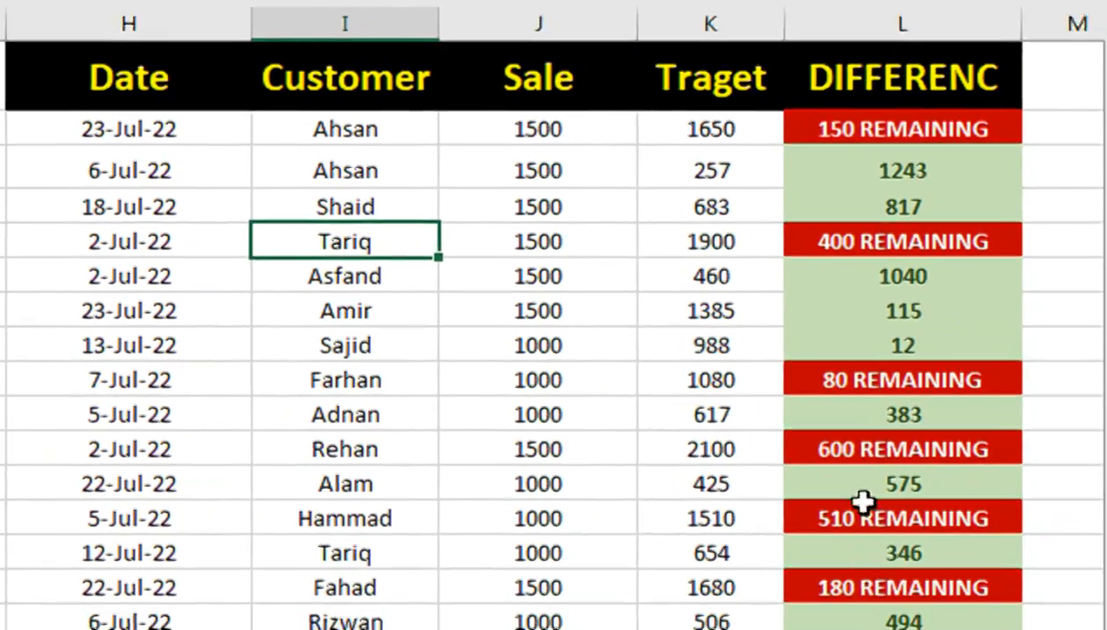
{"action": "left_click", "coordinate": [807, 388]}
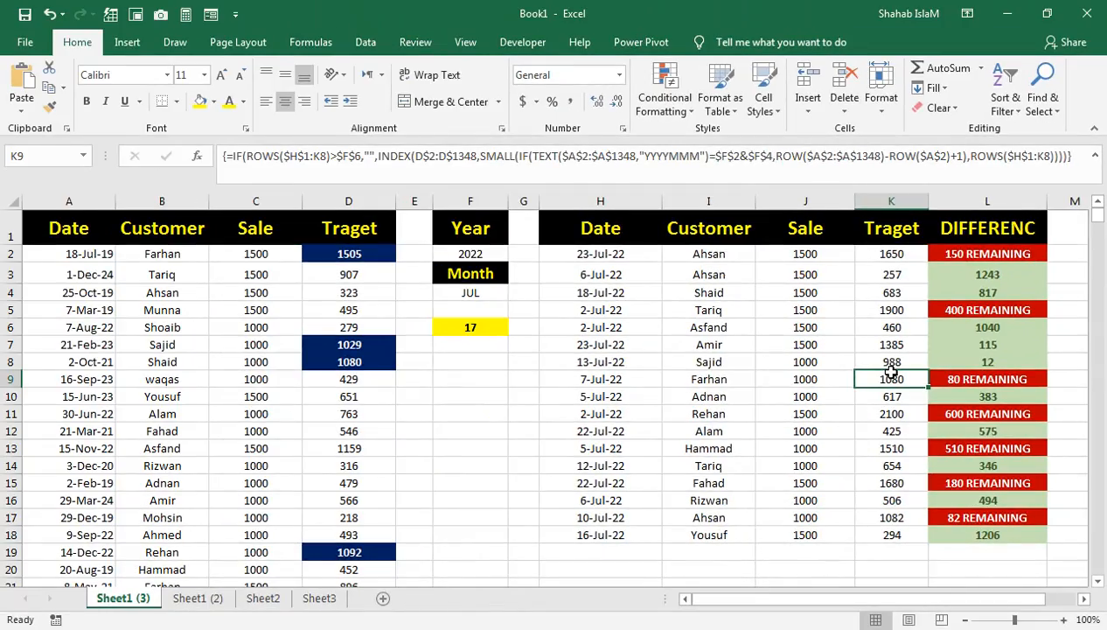